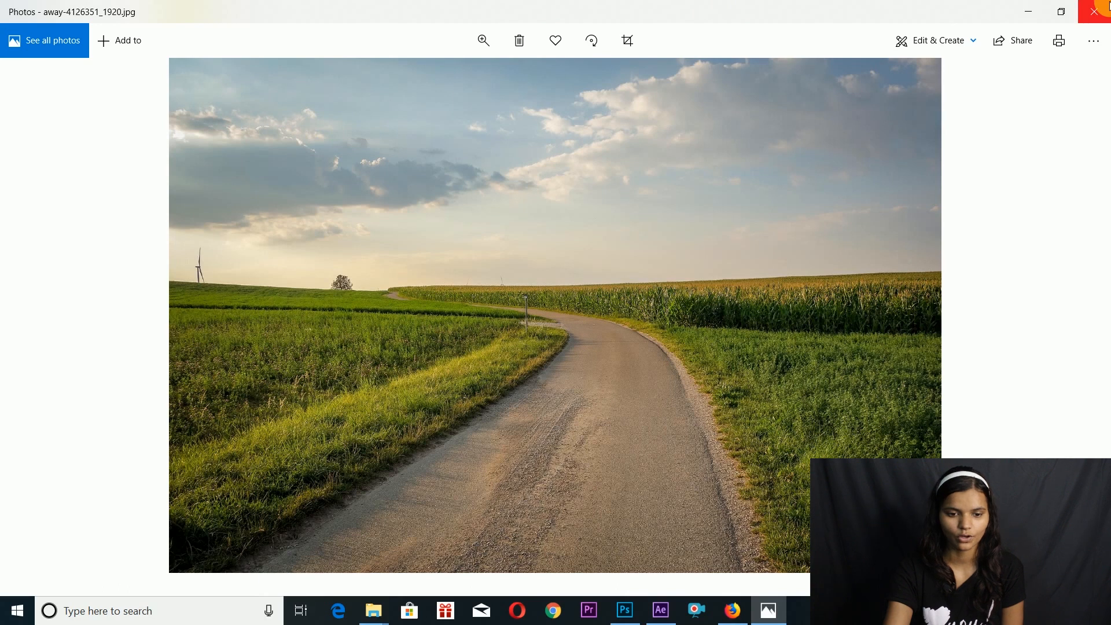
Create a new 1920 x 1080 pixel Photoshop document at 300 pixels/inch in RGB Color with a white background.
click(40, 9)
click(51, 24)
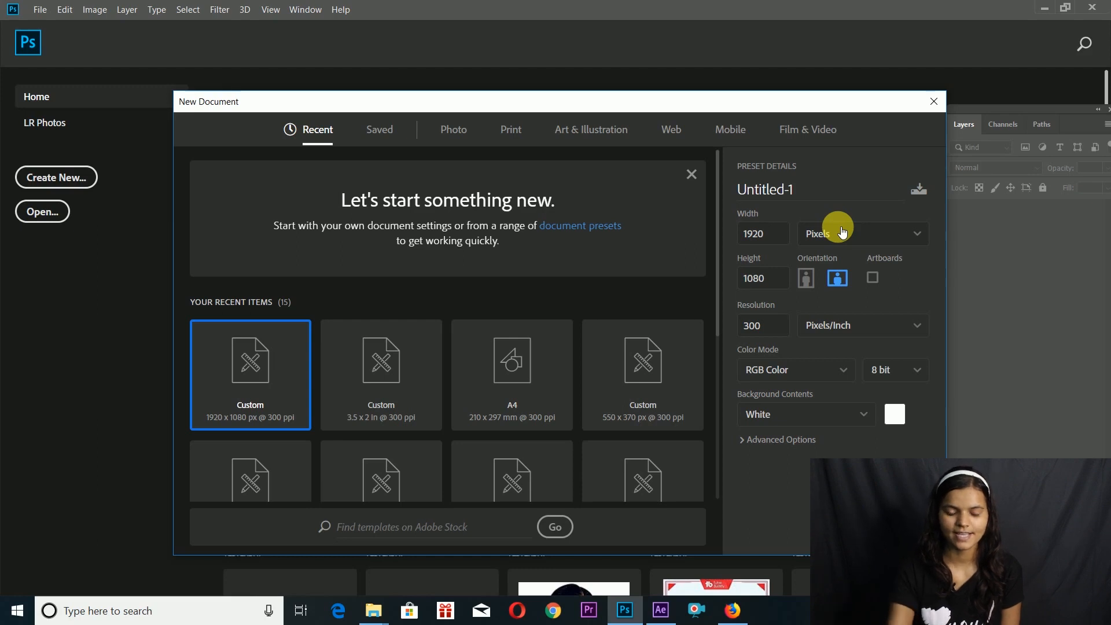
click(827, 526)
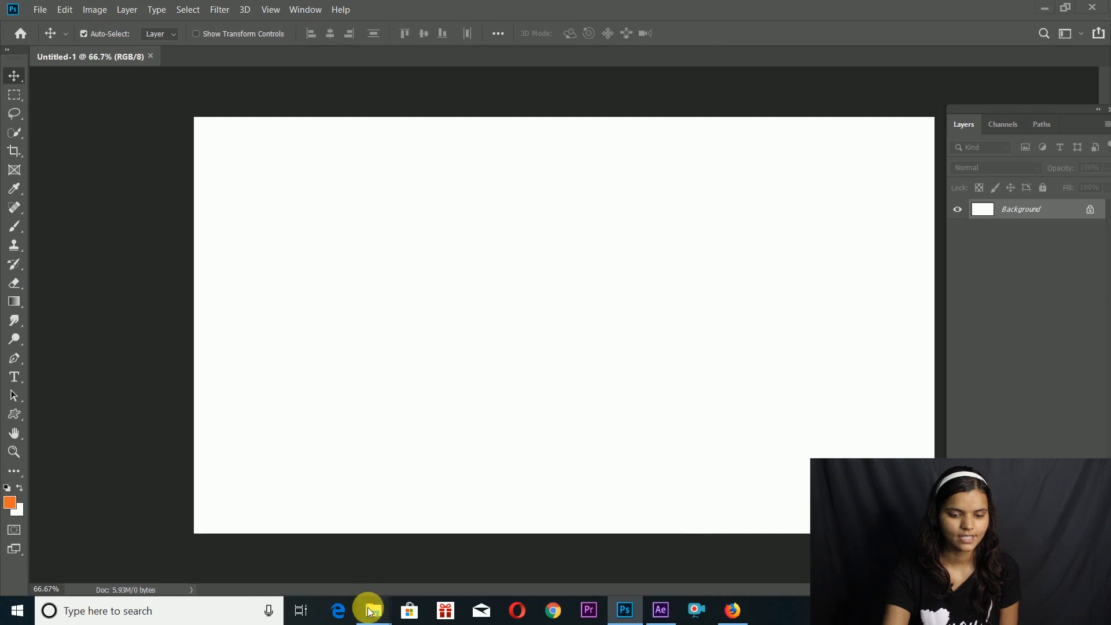
Place the photo away-4126351_1920 from the Downloads folder and scale it to about 103.85% so it covers the canvas.
mouse_move(373, 610)
click(544, 535)
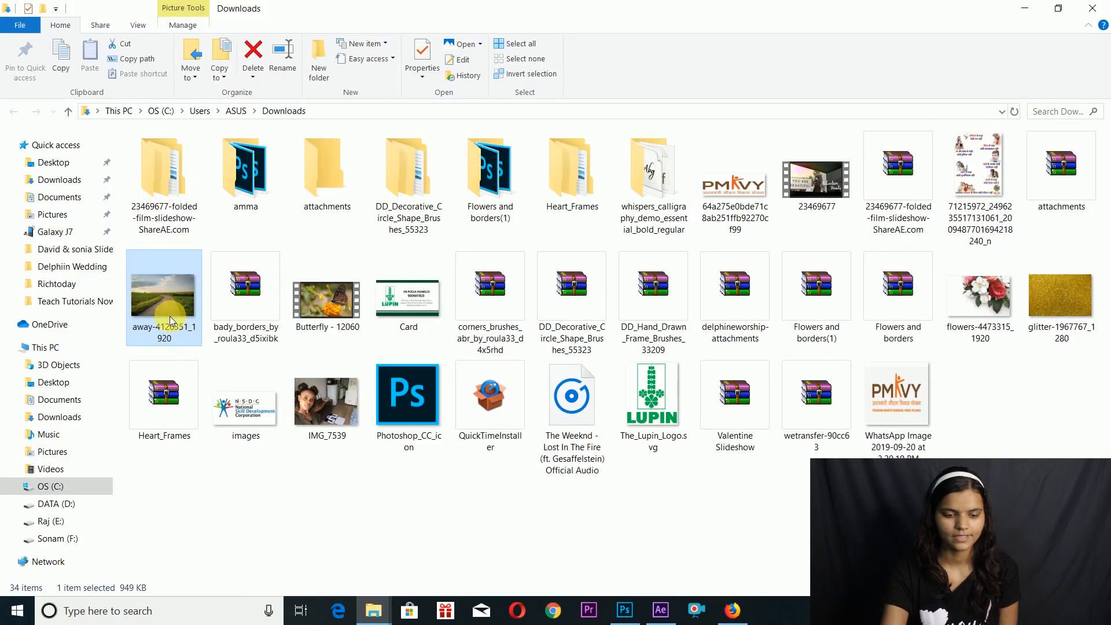
drag(168, 315, 737, 508)
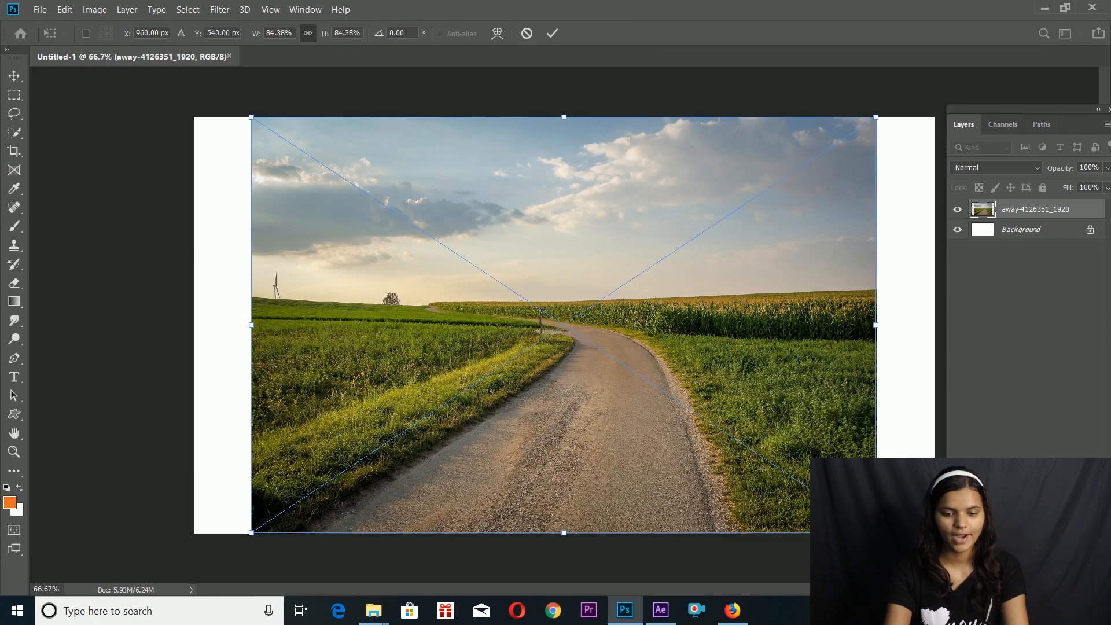
drag(875, 532, 948, 580)
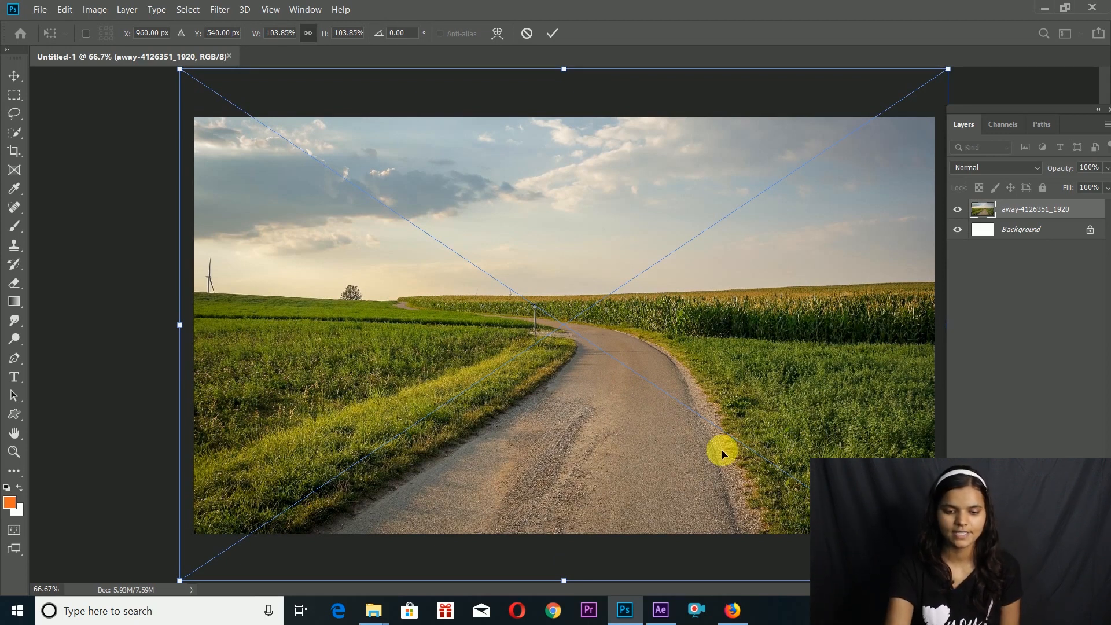
key(Return)
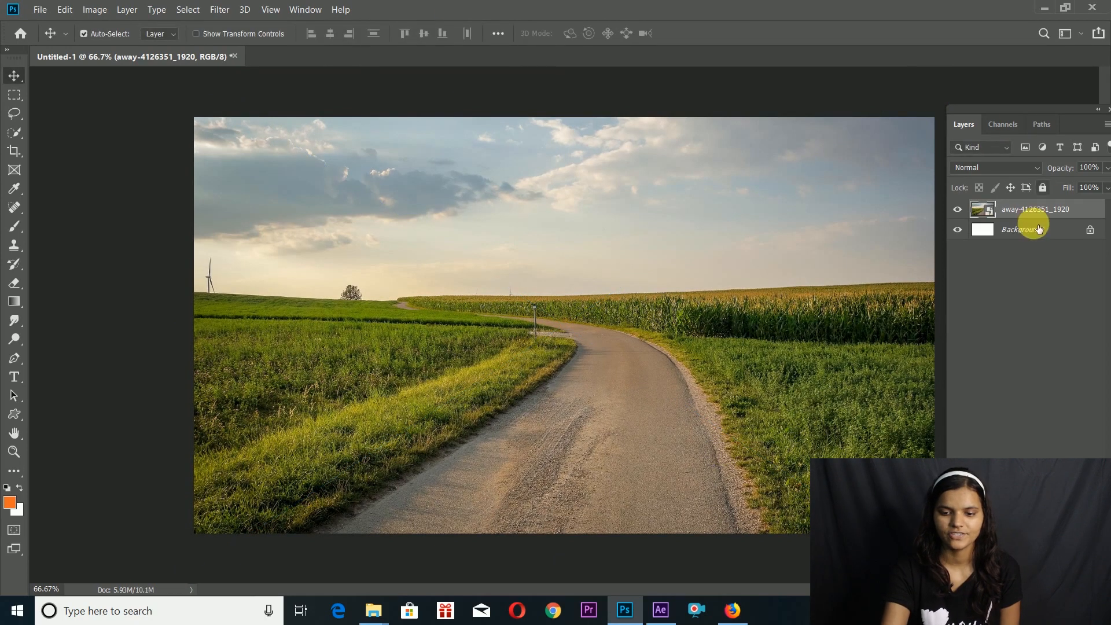
Rasterize the away-4126351_1920 layer and select its whole sky down to the horizon with the Quick Selection tool.
right_click(1019, 208)
click(880, 243)
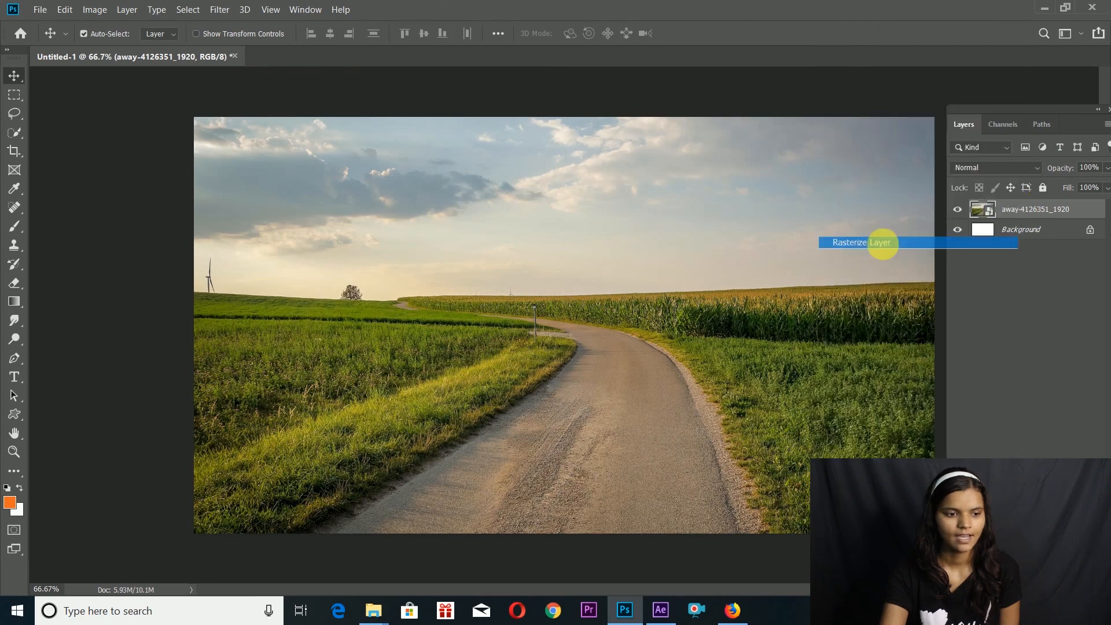
click(17, 115)
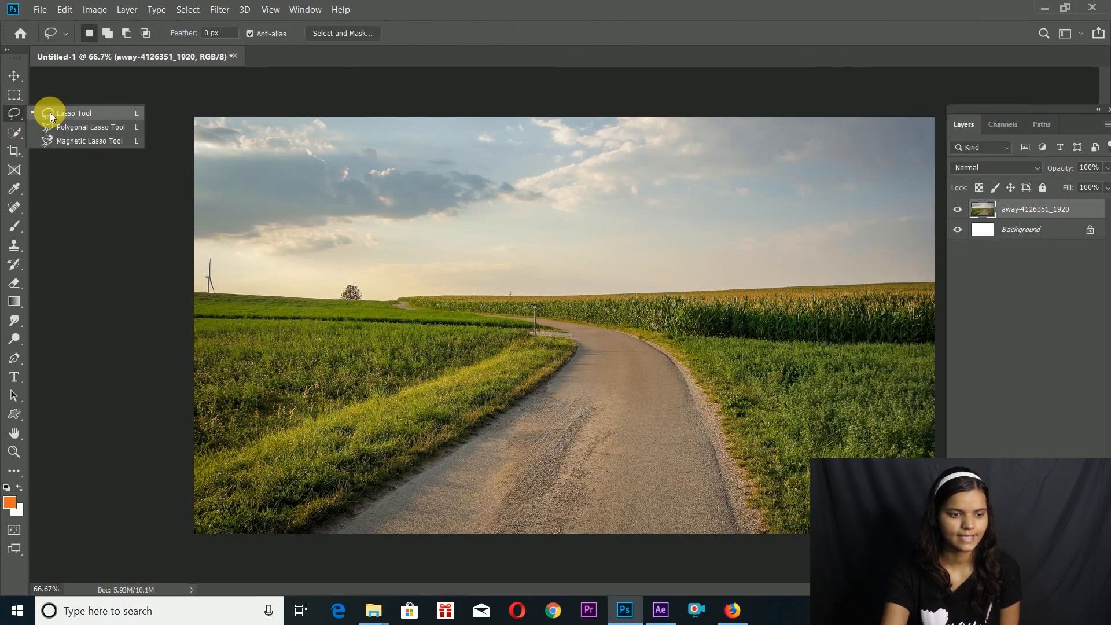
click(14, 132)
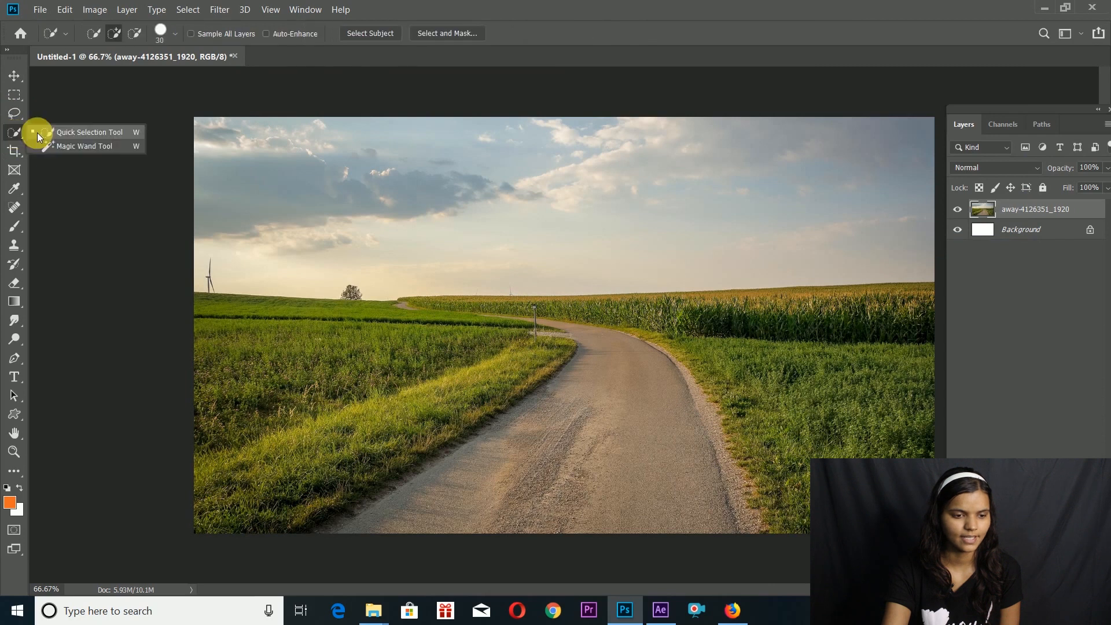
click(55, 132)
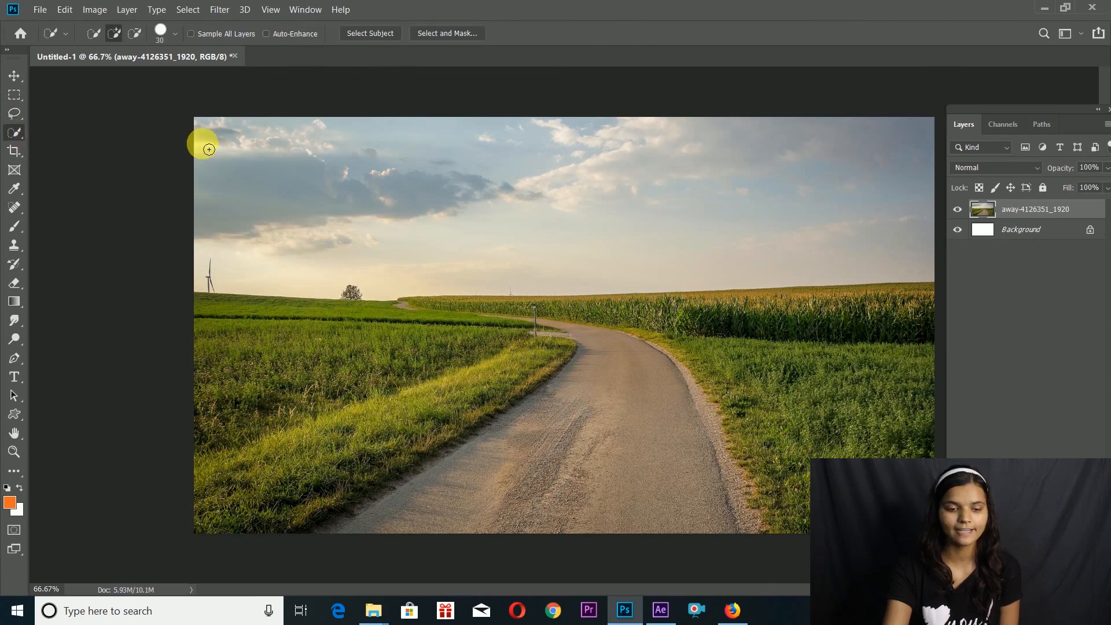
mouse_move(211, 141)
mouse_down()
mouse_move(228, 181)
mouse_move(264, 196)
mouse_move(380, 158)
mouse_move(487, 182)
mouse_move(529, 225)
mouse_move(622, 233)
mouse_up()
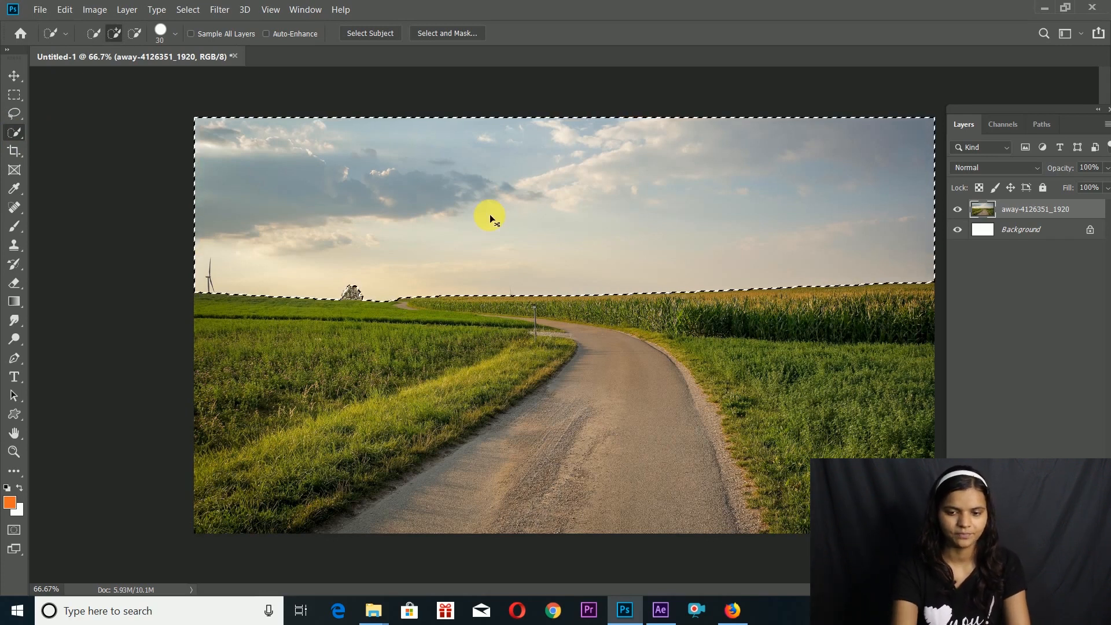
Cut the selected sky onto its own layer, check the separation by toggling layer visibility, and delete the sky layer.
key(ctrl+j)
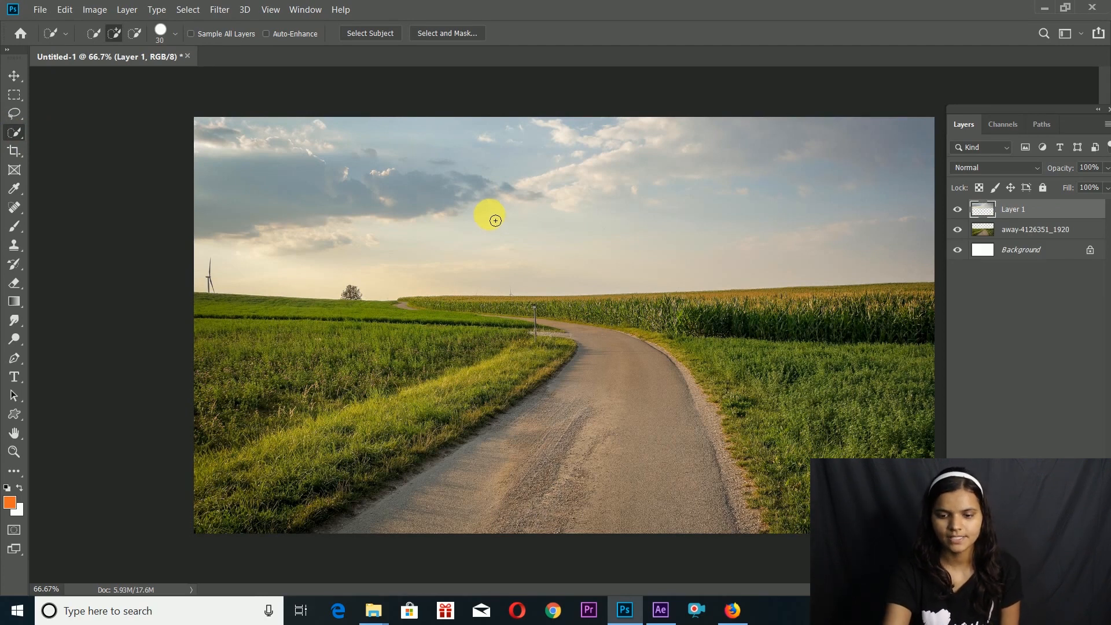
click(960, 210)
click(959, 211)
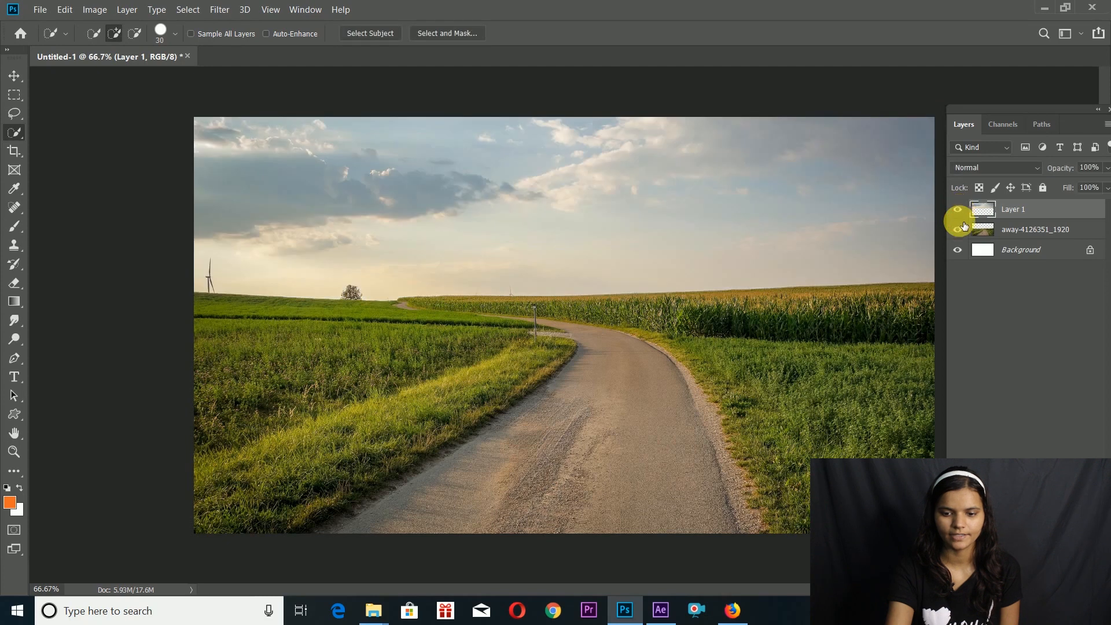
click(959, 233)
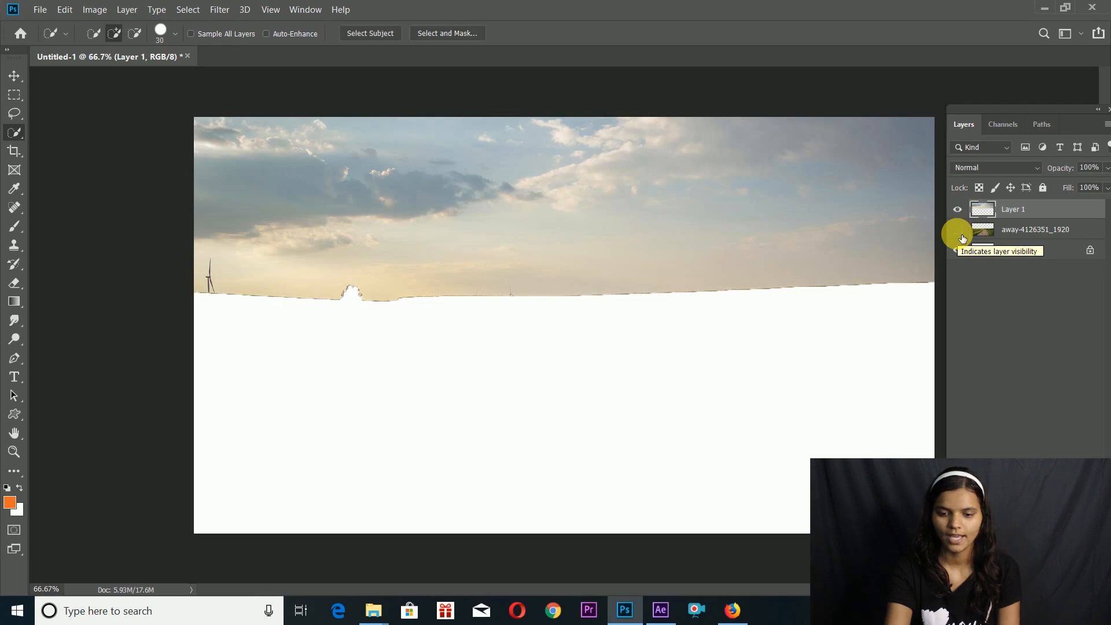
click(961, 234)
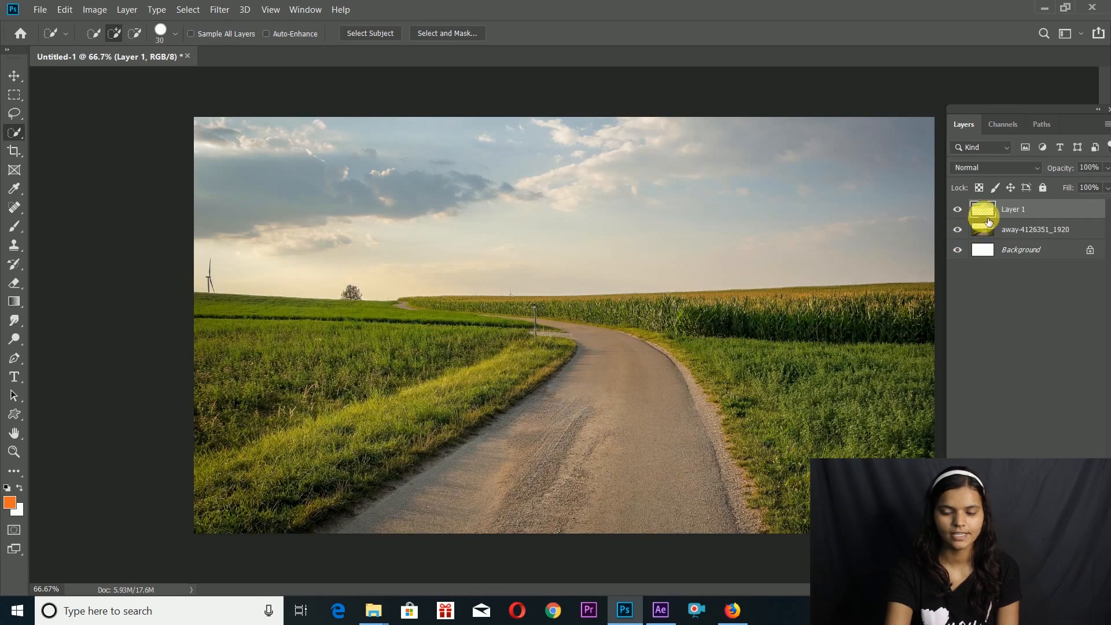
key(Delete)
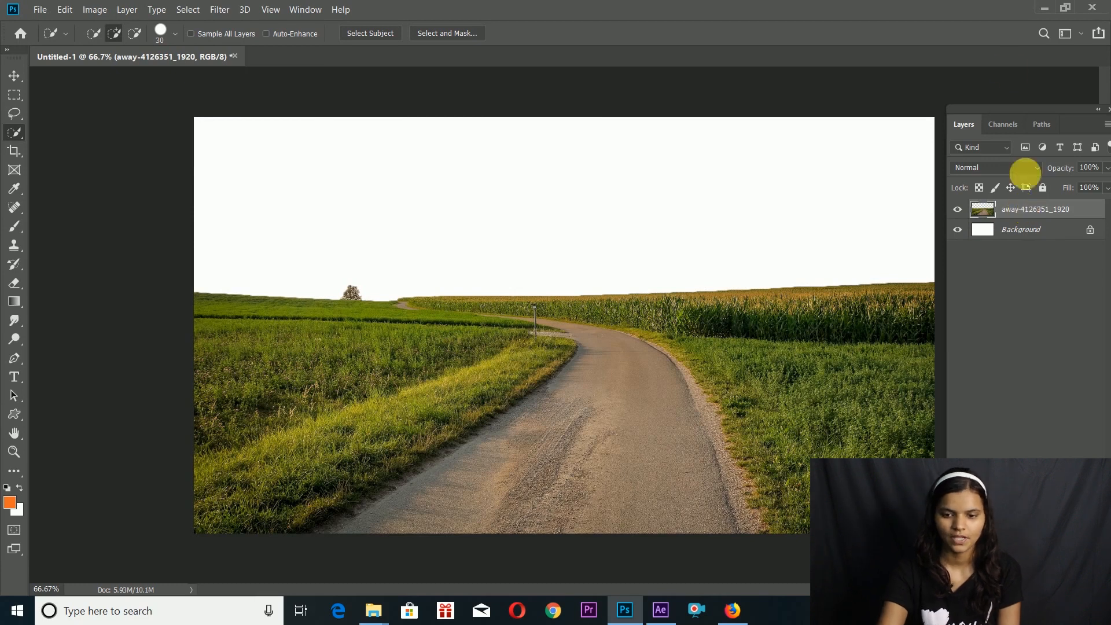
Set up a gradient for the Background layer from the Black, White preset, with its first color stop set to blue #5050f8.
click(1042, 229)
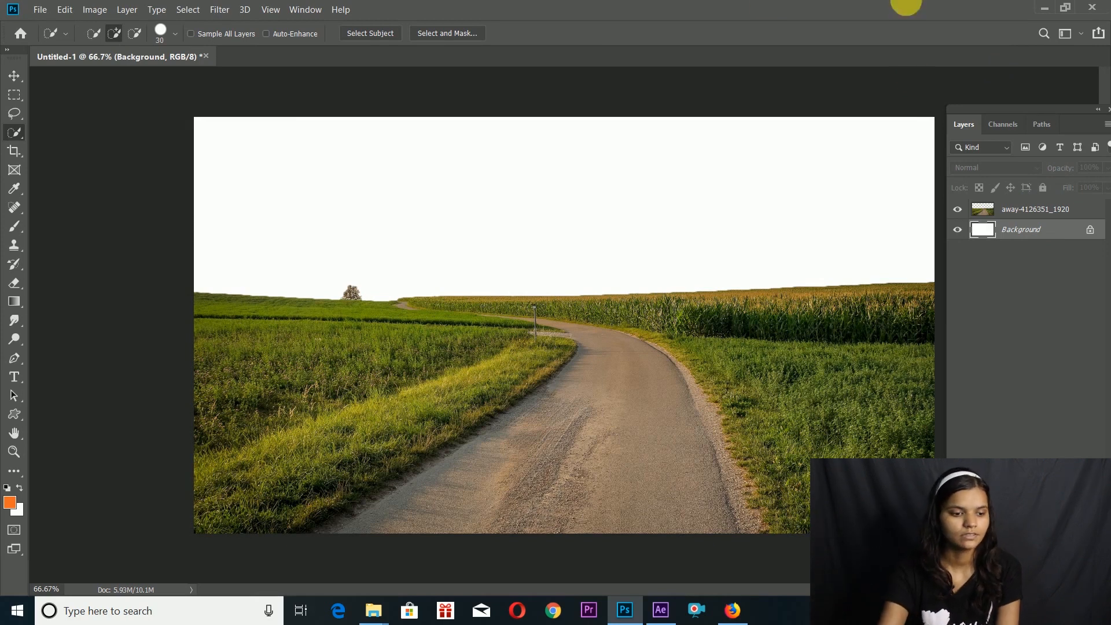
click(14, 305)
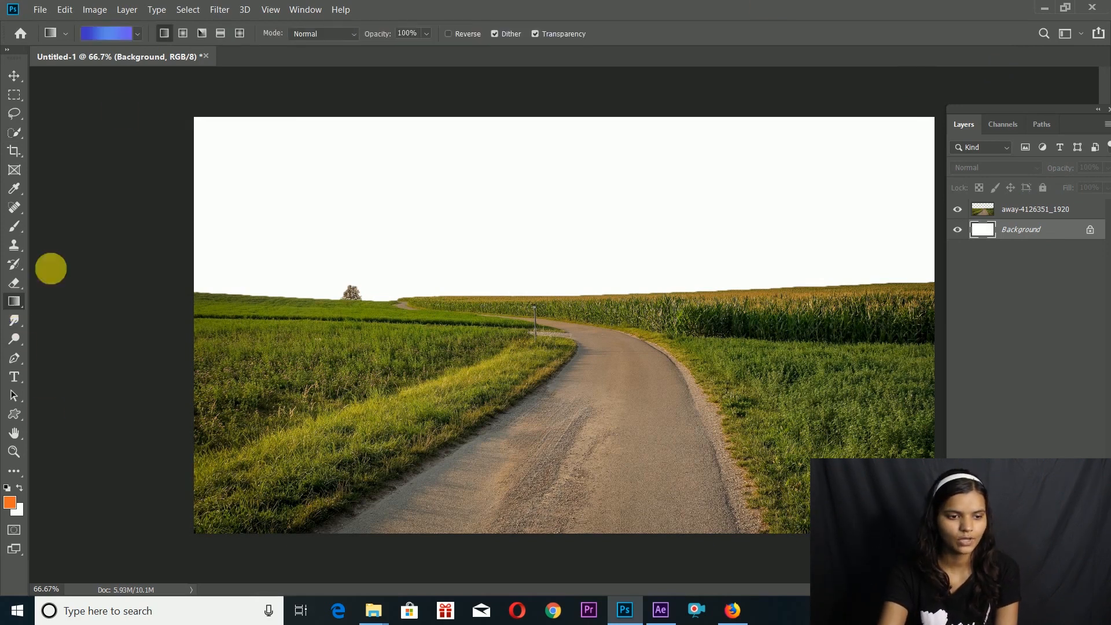
click(124, 32)
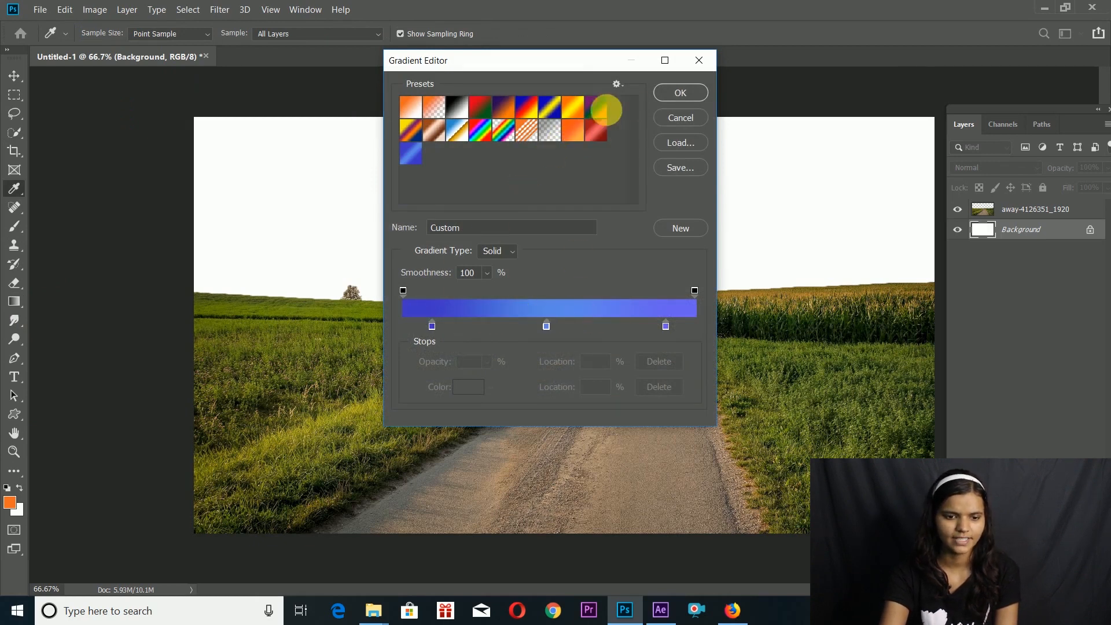
click(467, 114)
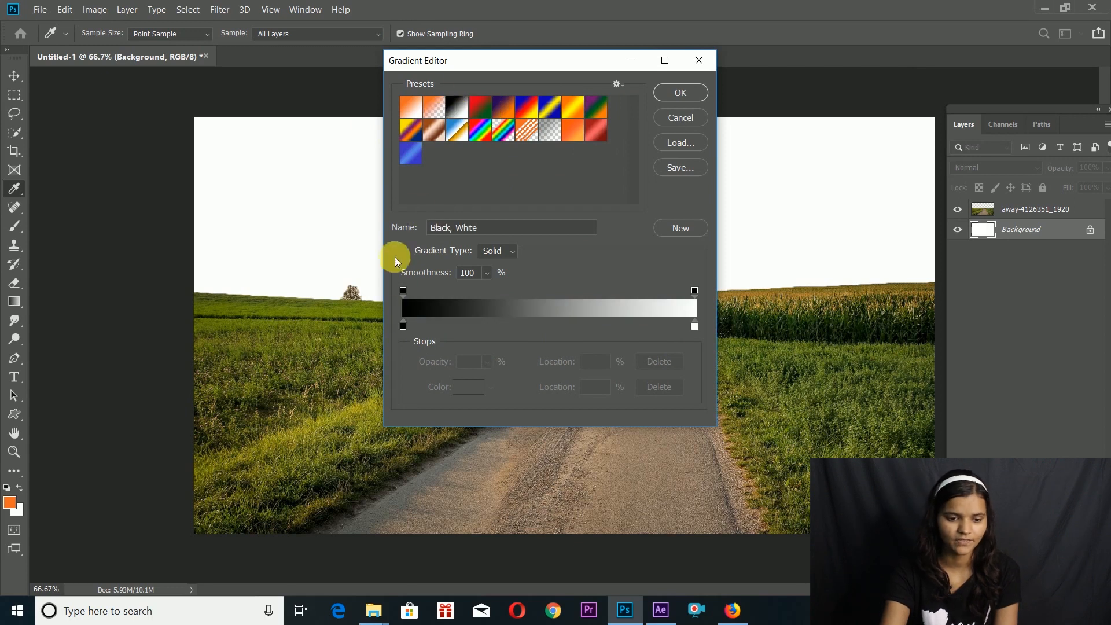
double_click(403, 326)
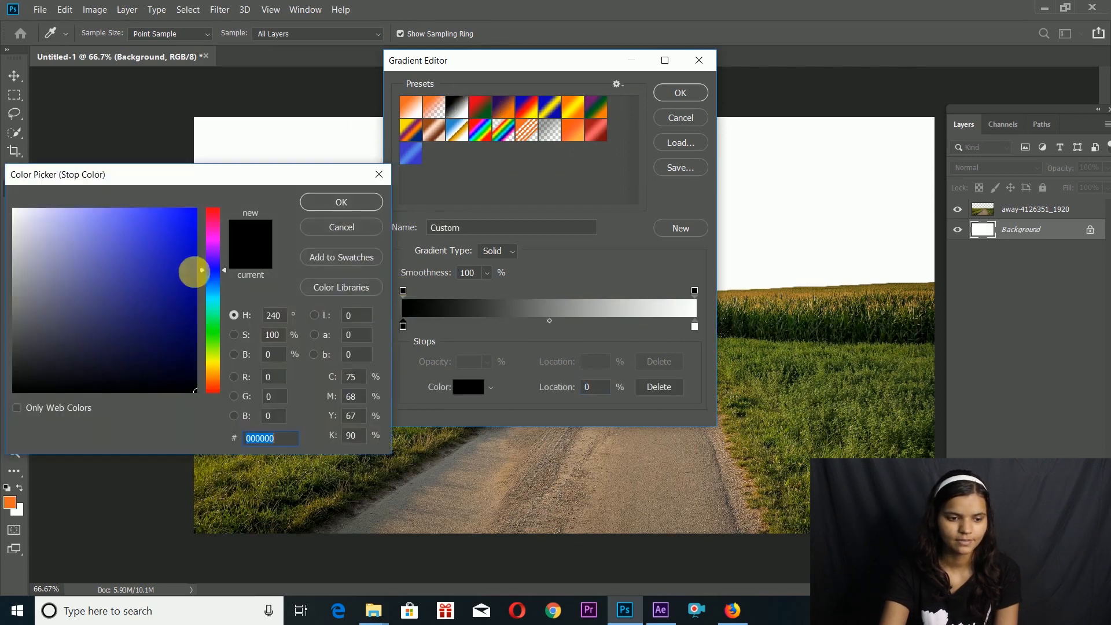
click(116, 208)
click(149, 218)
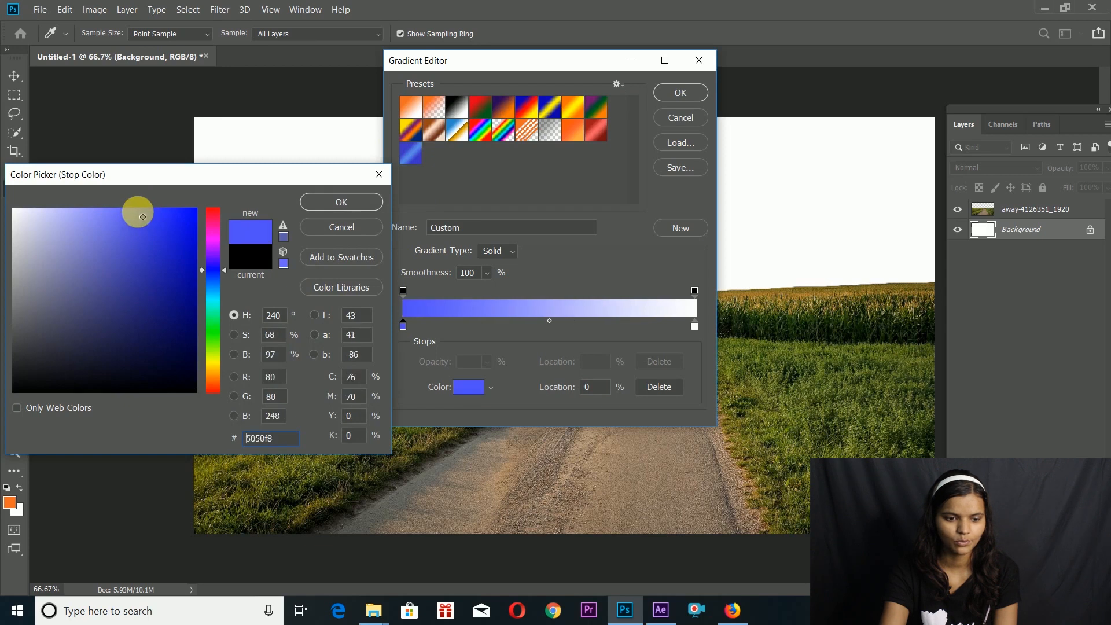
click(324, 201)
Add a middle color stop at 44% of the gradient and color it light violet-blue #8989ef.
click(532, 327)
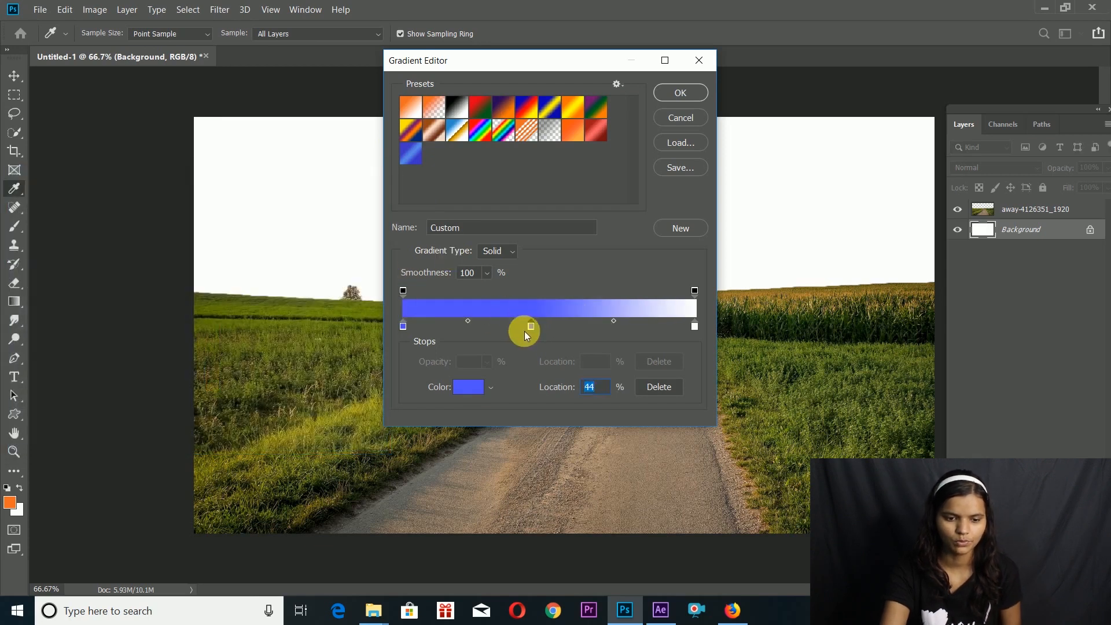
double_click(531, 327)
click(145, 241)
click(91, 219)
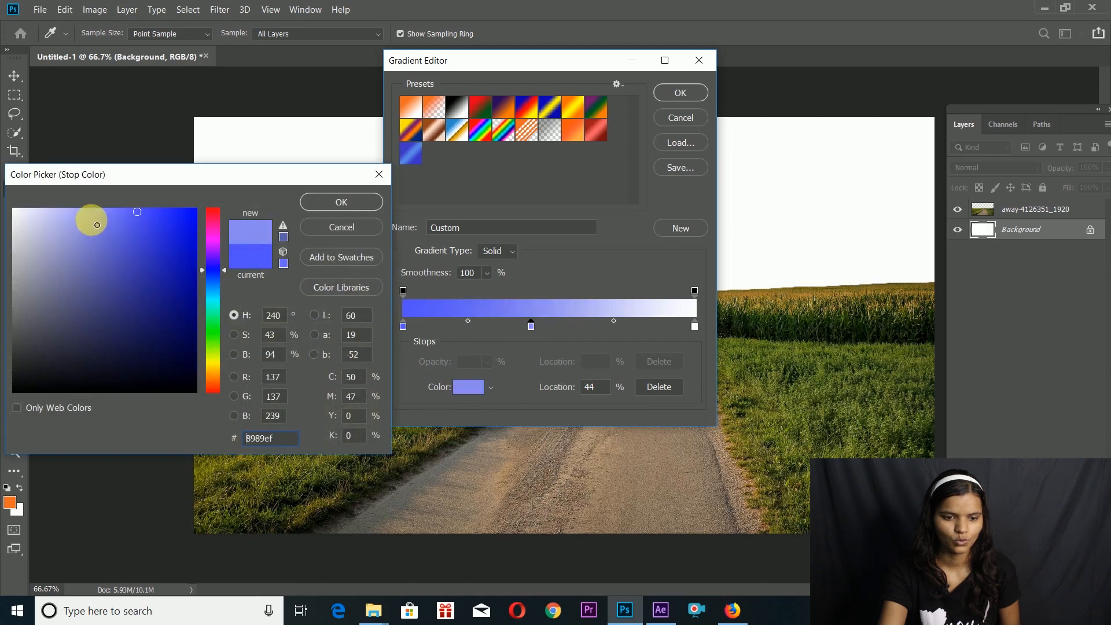
click(333, 198)
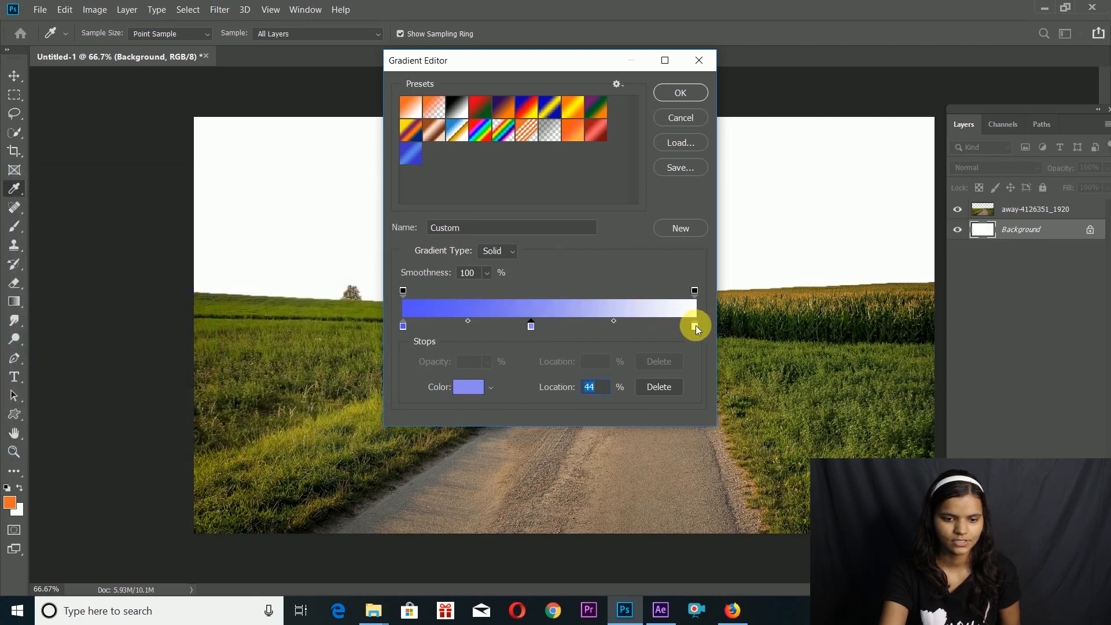
Change the gradient's end stop at 100% to light sky blue #75bcfe.
double_click(694, 327)
click(211, 286)
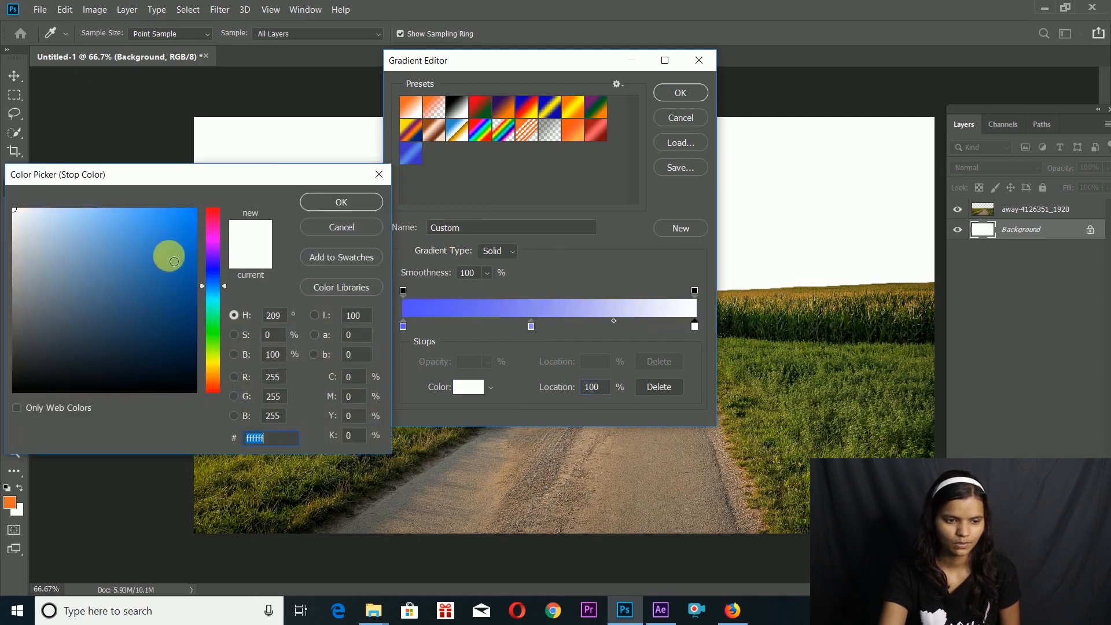
click(110, 219)
click(112, 210)
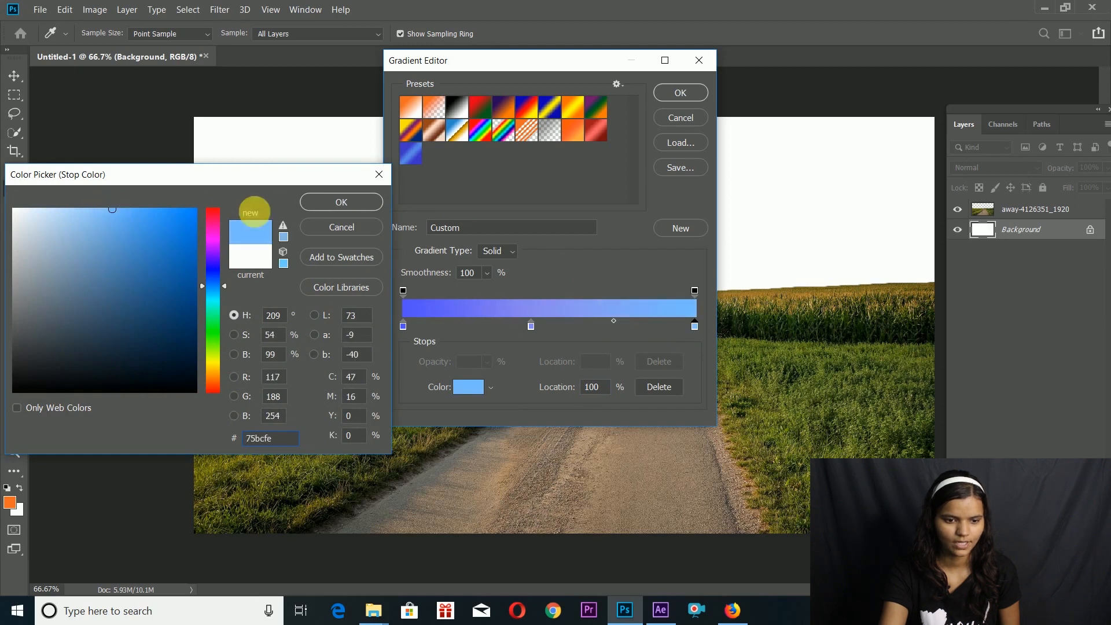
click(303, 209)
Open the original photo away-4126351_1920 from Downloads to examine its sky colors, and return to Photoshop.
mouse_move(373, 610)
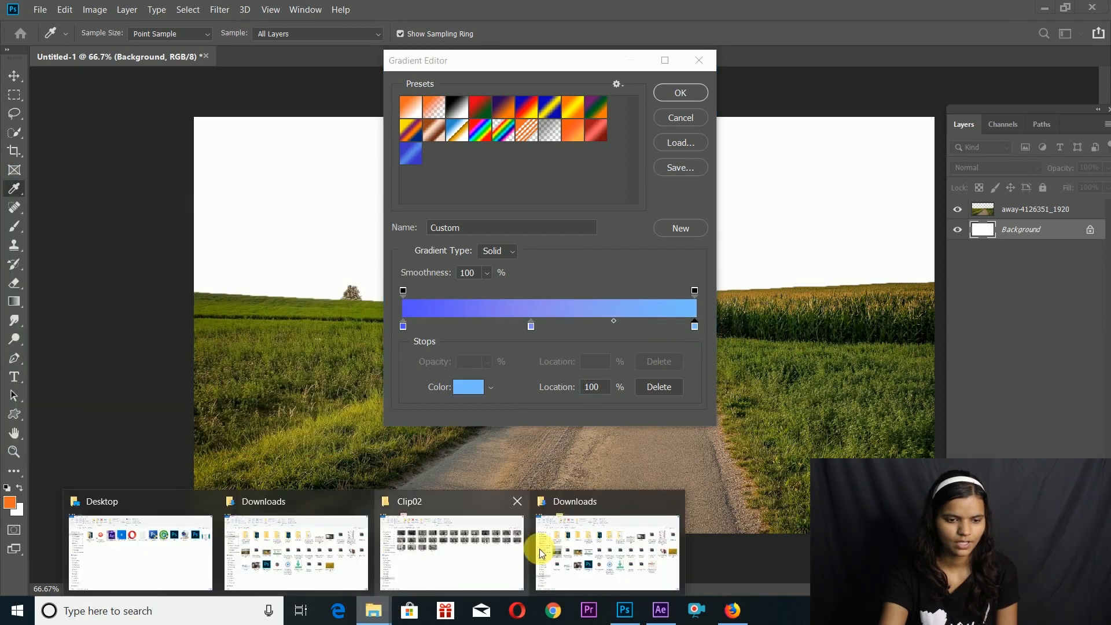
click(544, 520)
double_click(162, 315)
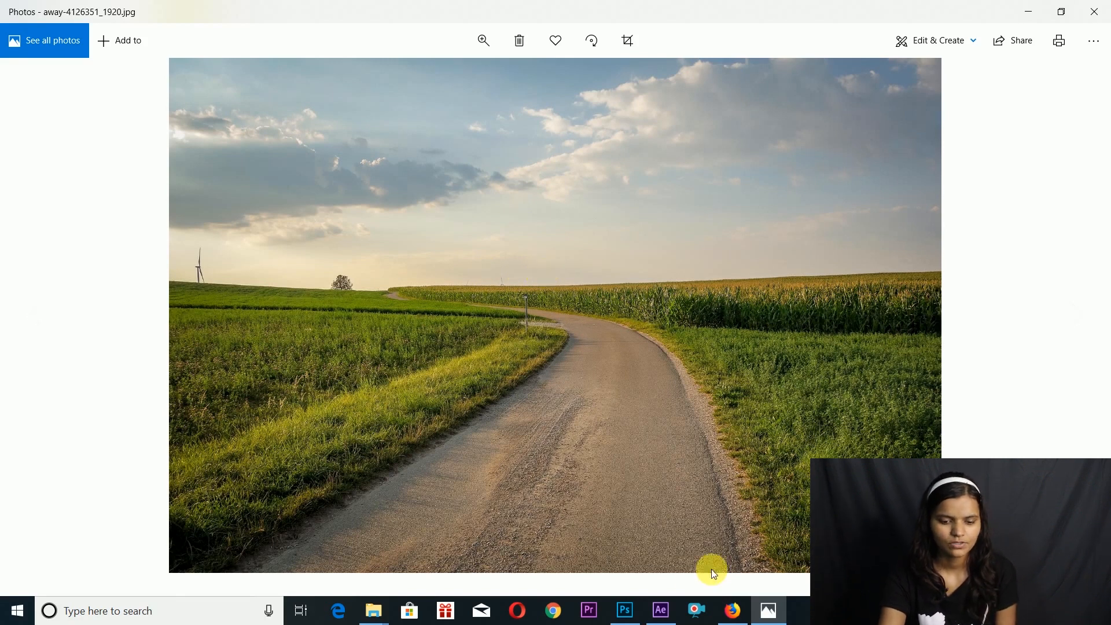
click(625, 608)
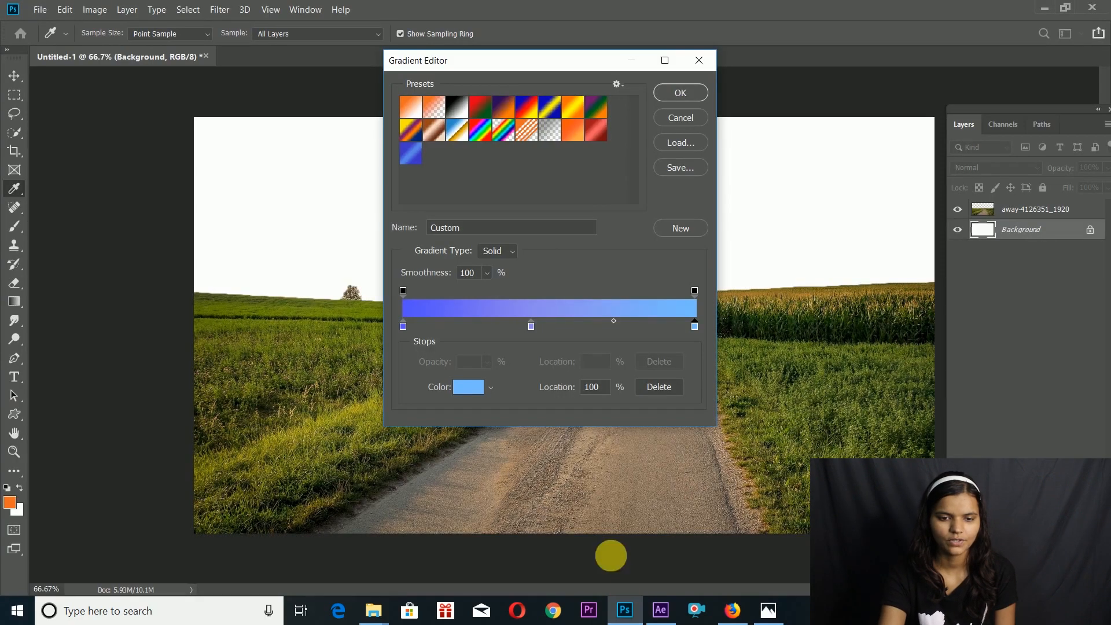
Accept the custom gradient and apply it vertically to the Background layer, redrawing it from mid-sky down to the road.
click(683, 92)
drag(579, 160, 588, 298)
drag(548, 203, 571, 410)
drag(568, 223, 572, 413)
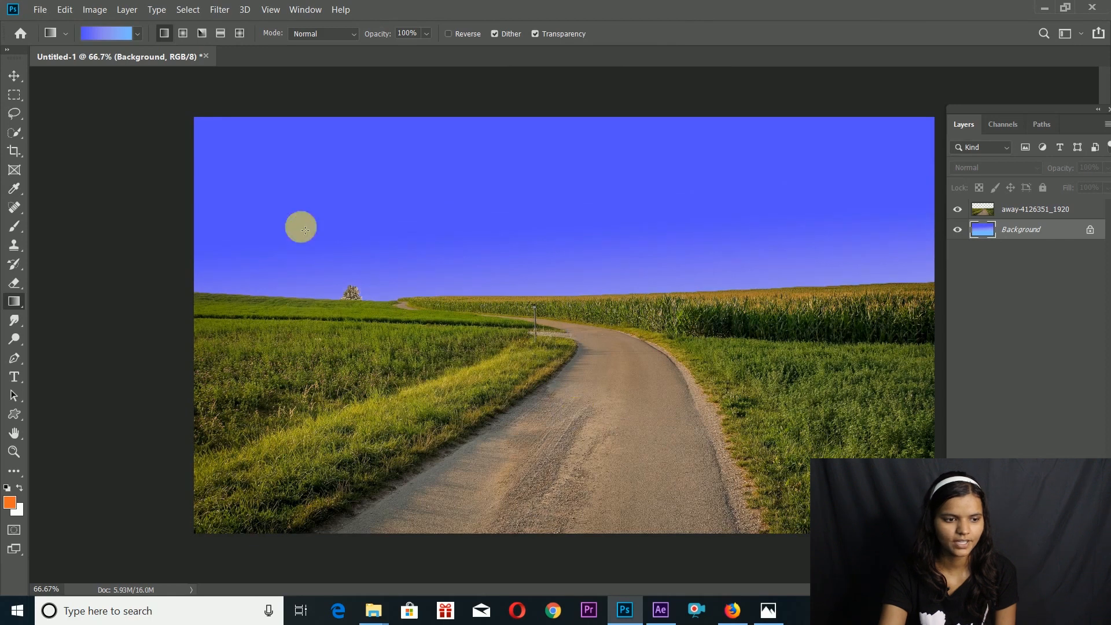
click(11, 78)
Save the document to the Desktop as a layered Photoshop file named cloud.
click(40, 10)
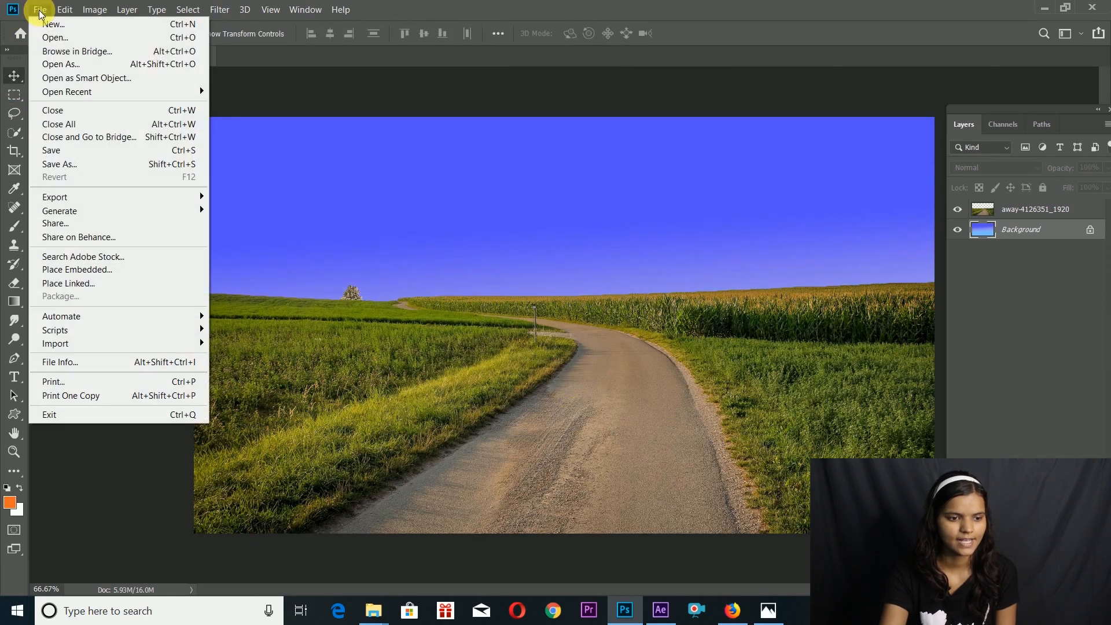
click(74, 164)
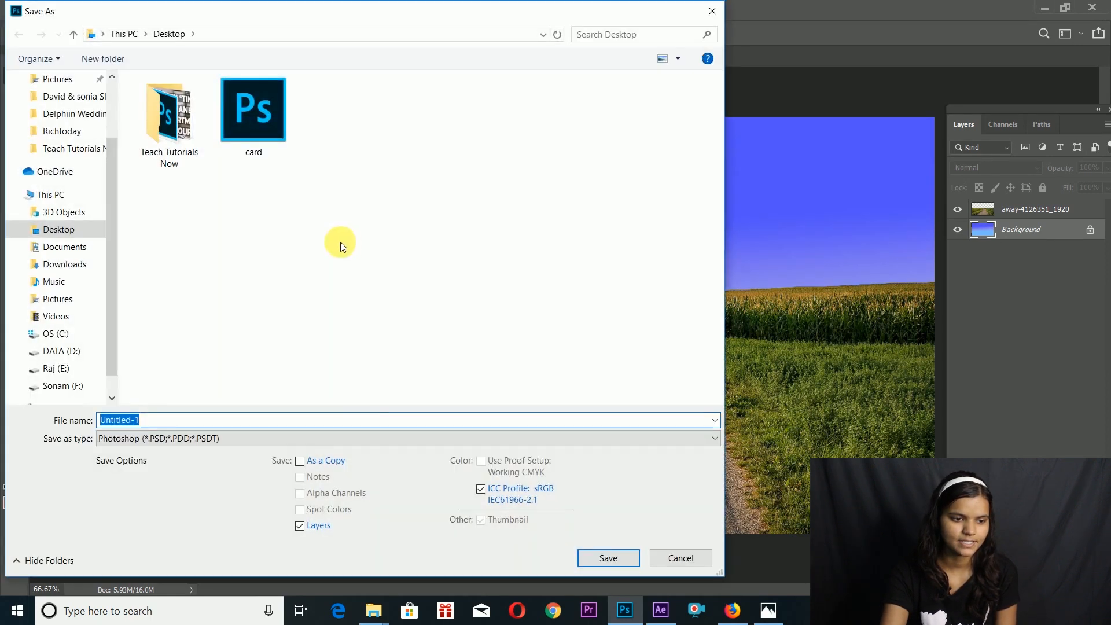
scroll(63, 165, up, 3)
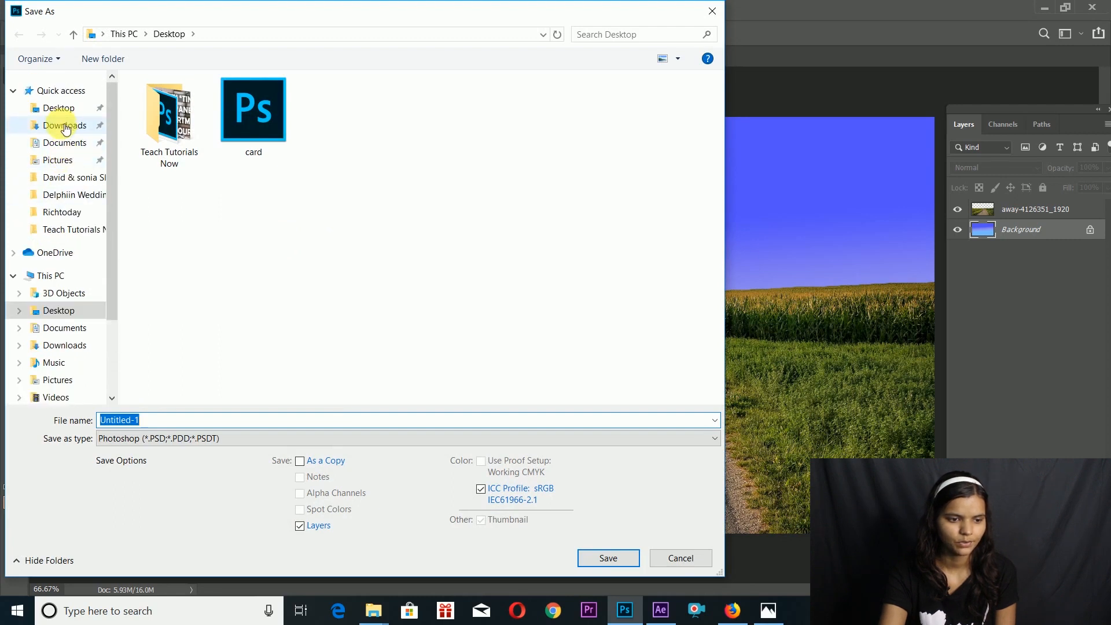
click(64, 116)
click(174, 424)
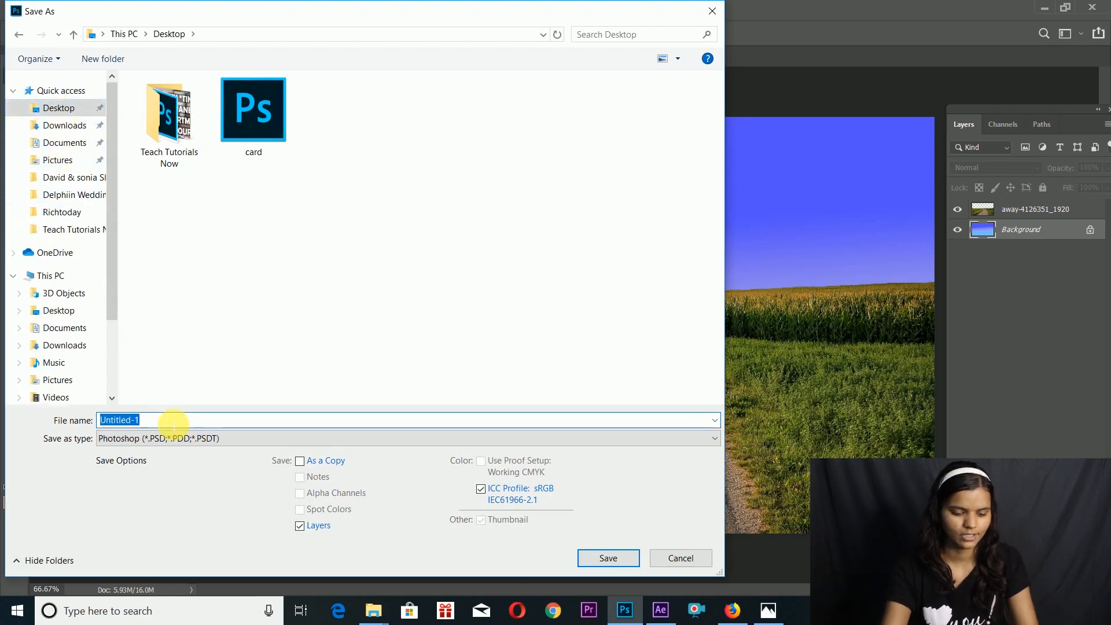
text(card)
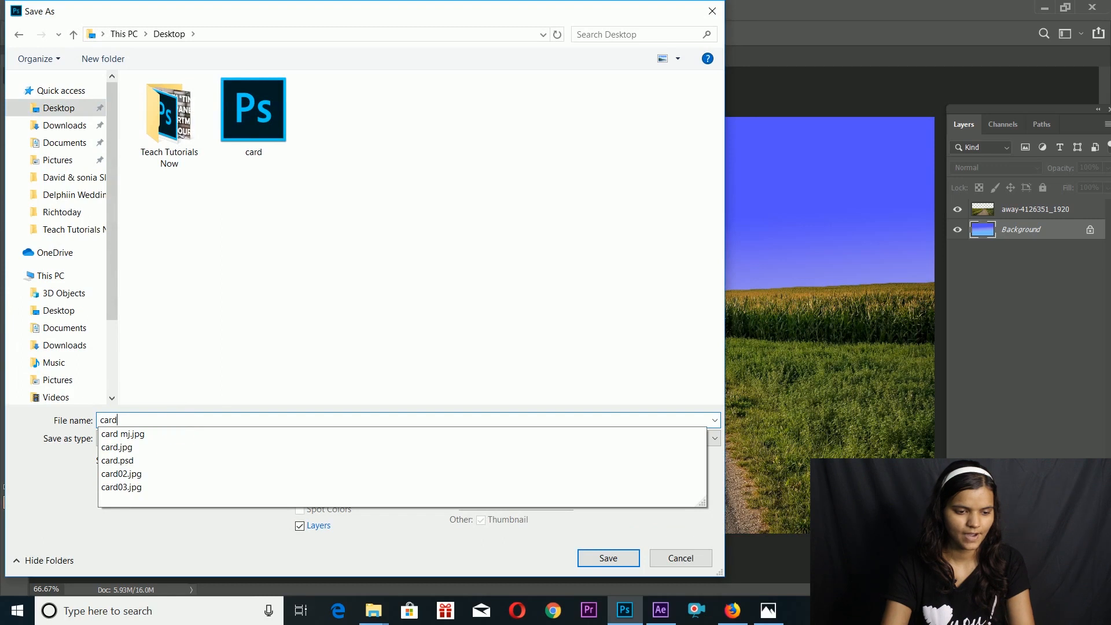
key(ctrl+a)
text(clo)
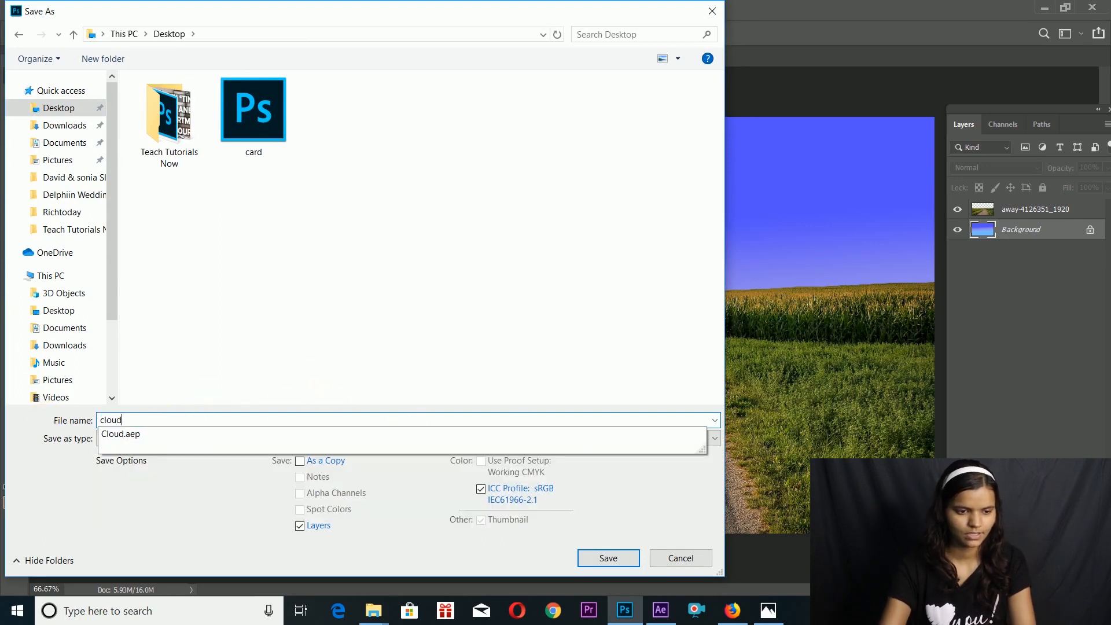
text(ud)
click(595, 556)
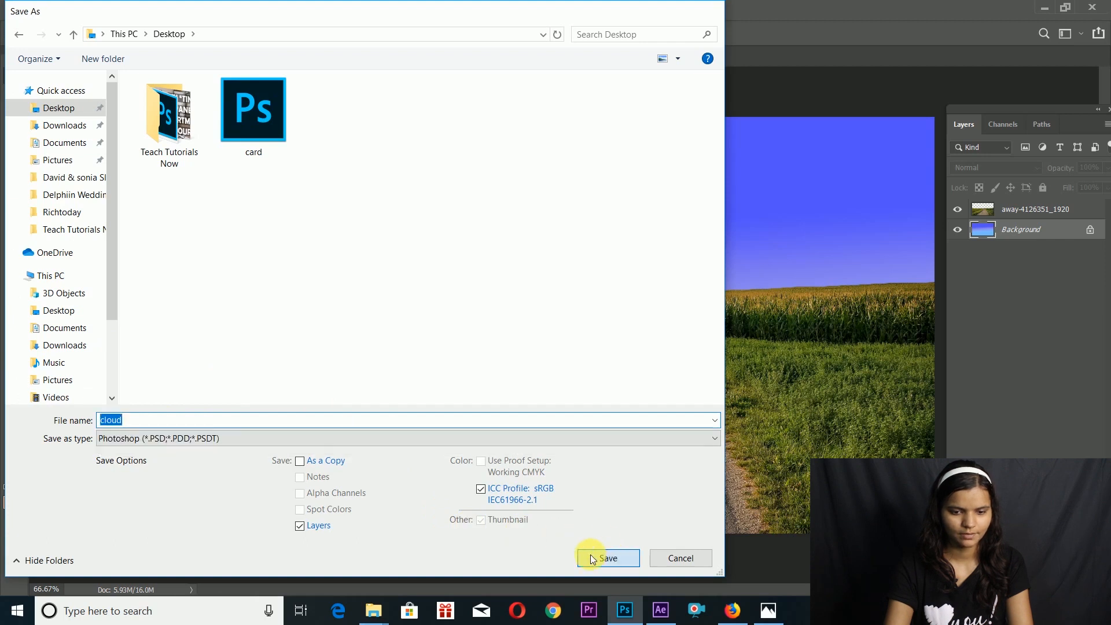
click(595, 556)
click(711, 168)
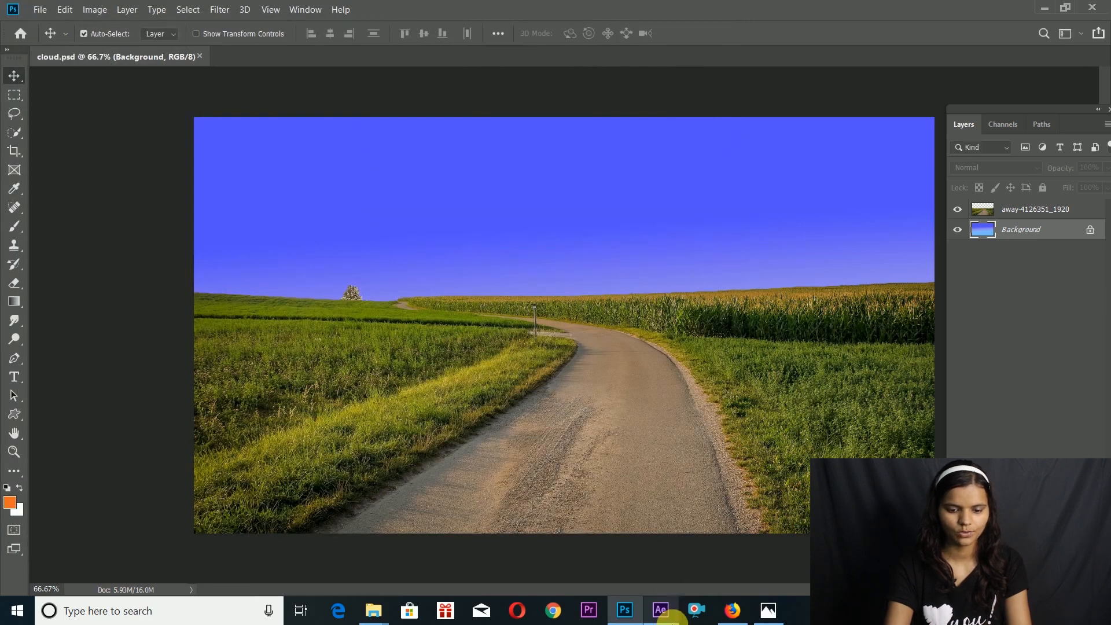
Switch to After Effects and import the cloud Photoshop file from the Desktop as Composition - Retain Layer Sizes with editable layer styles.
click(661, 610)
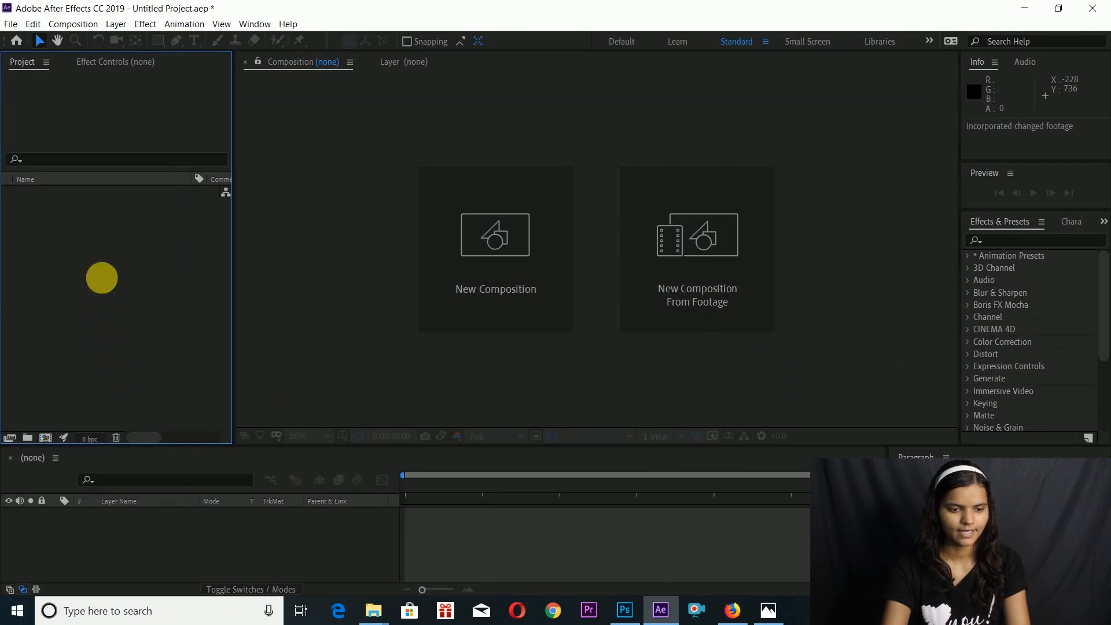
double_click(102, 278)
click(338, 251)
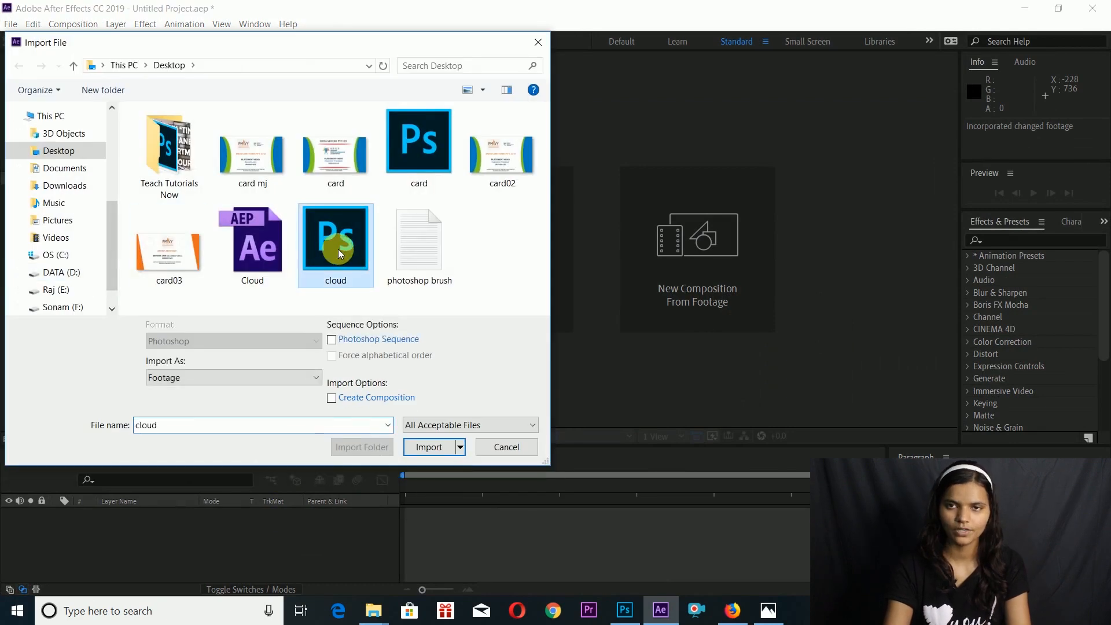
click(258, 377)
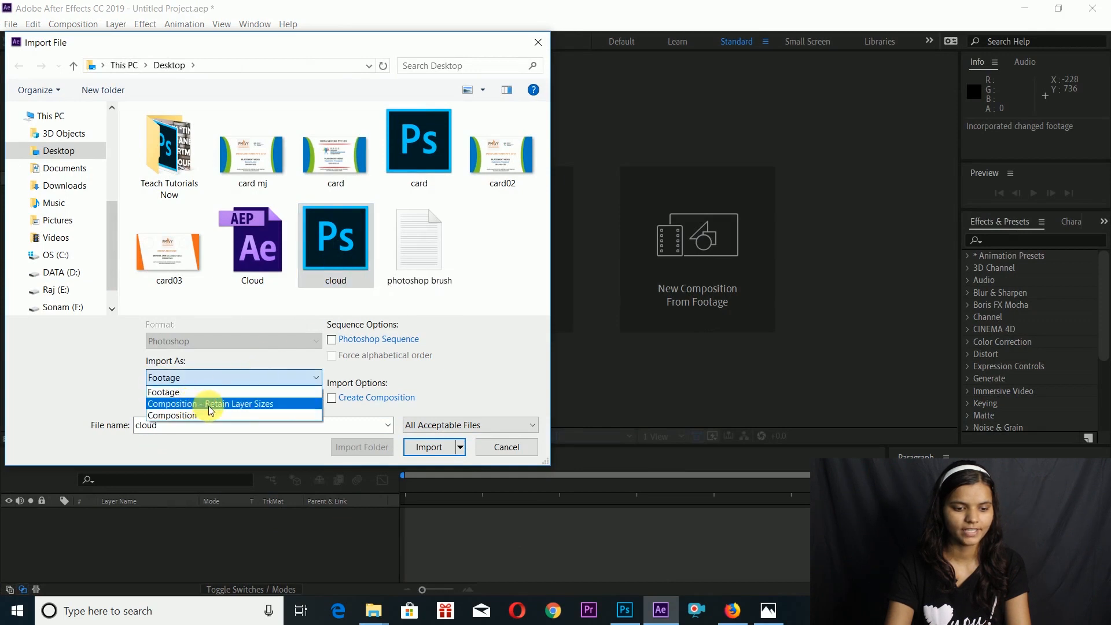
click(214, 404)
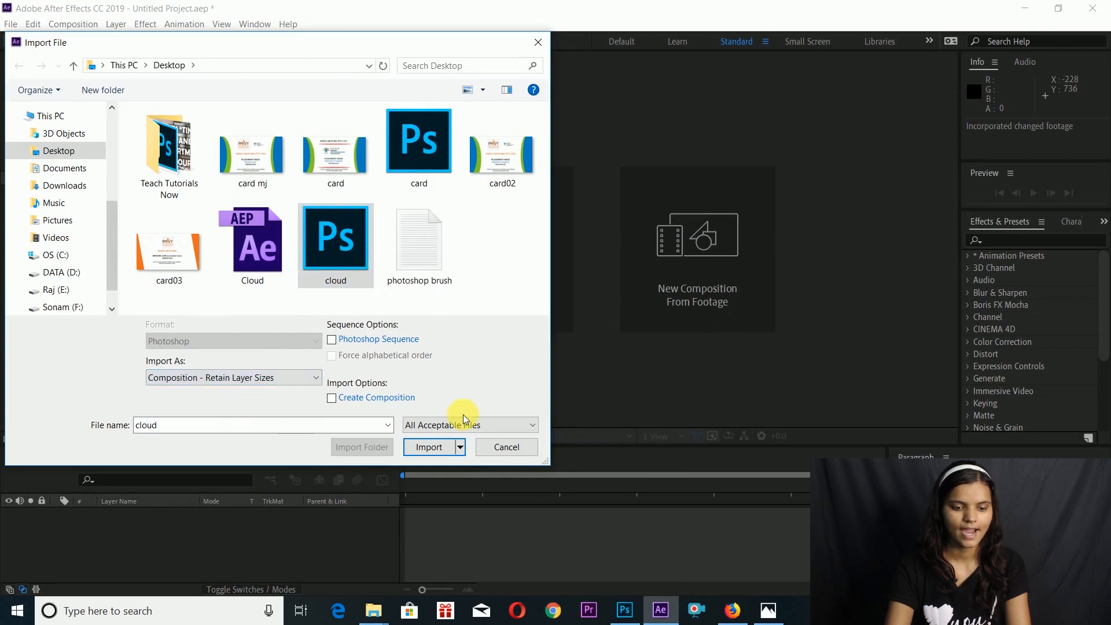
click(442, 448)
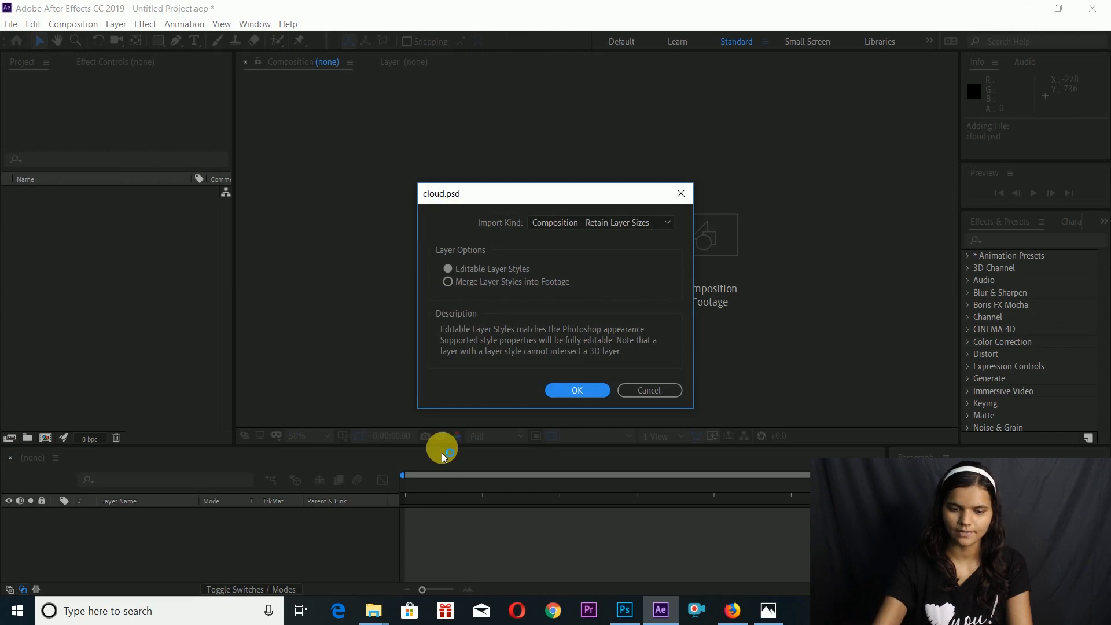
click(578, 391)
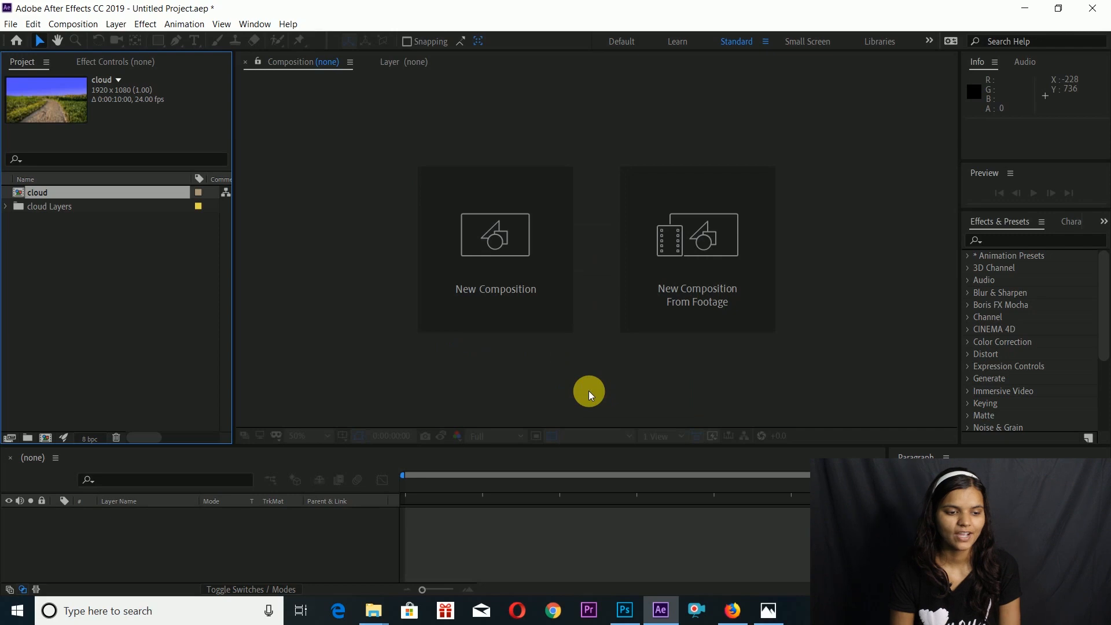
Open the cloud composition and rename its Background layer Cloud and the away-4126351_1920 layer Grass.
double_click(47, 192)
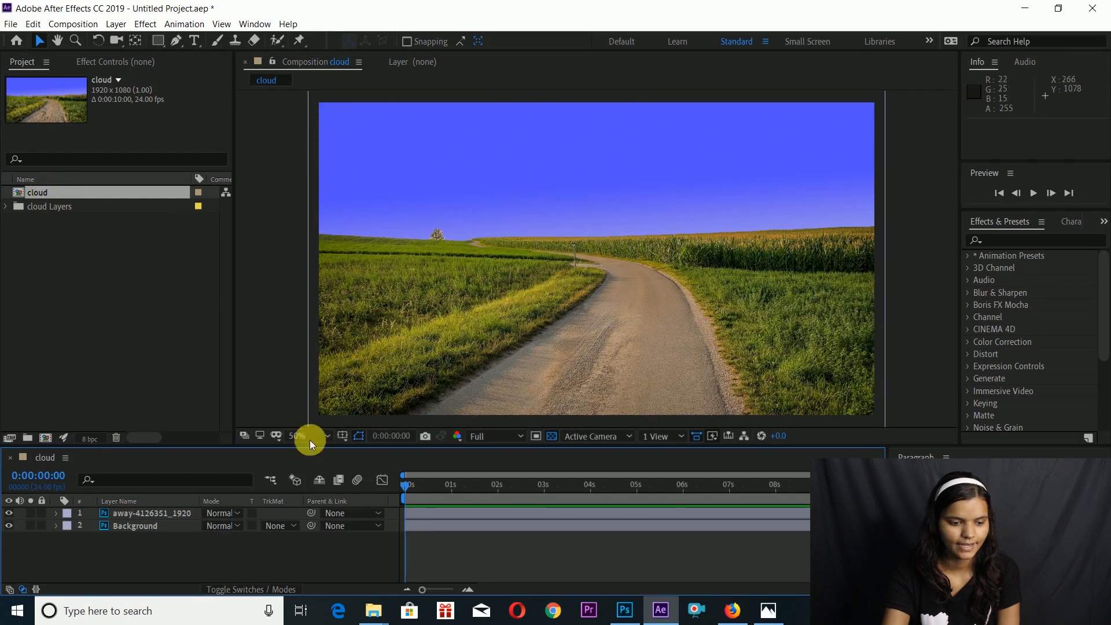
click(142, 513)
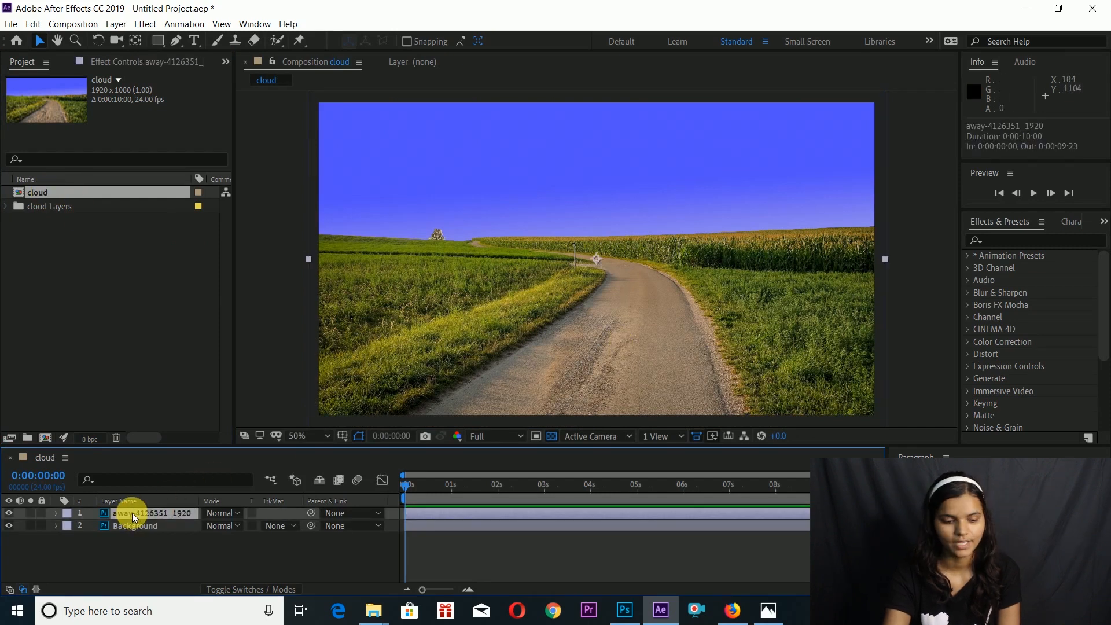
click(131, 525)
click(9, 526)
click(10, 525)
key(Return)
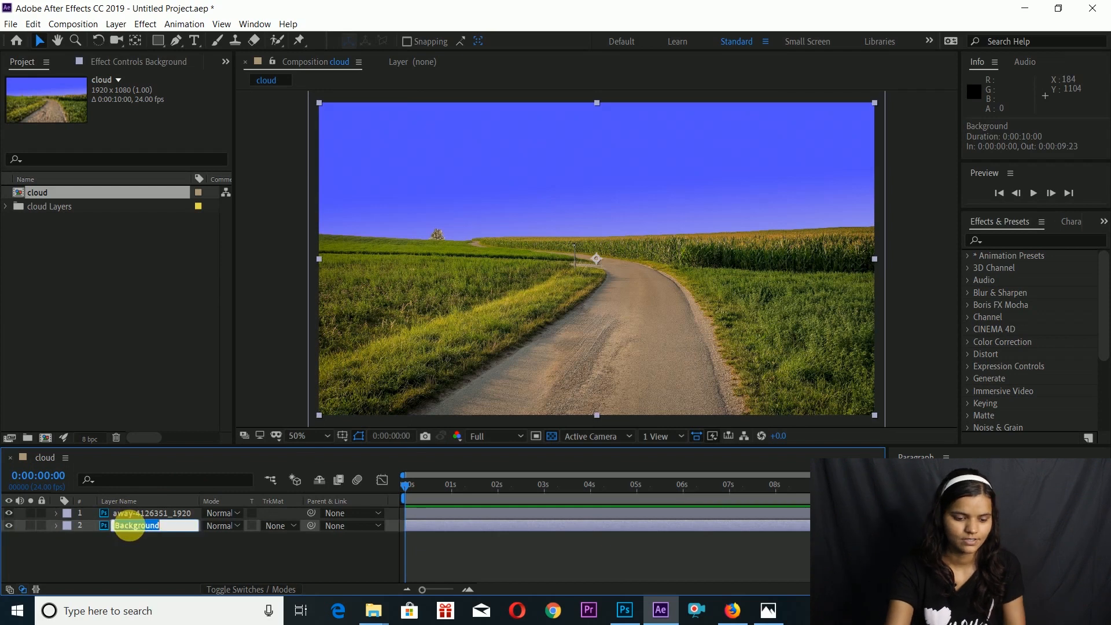
text(Cloud)
click(125, 516)
key(Return)
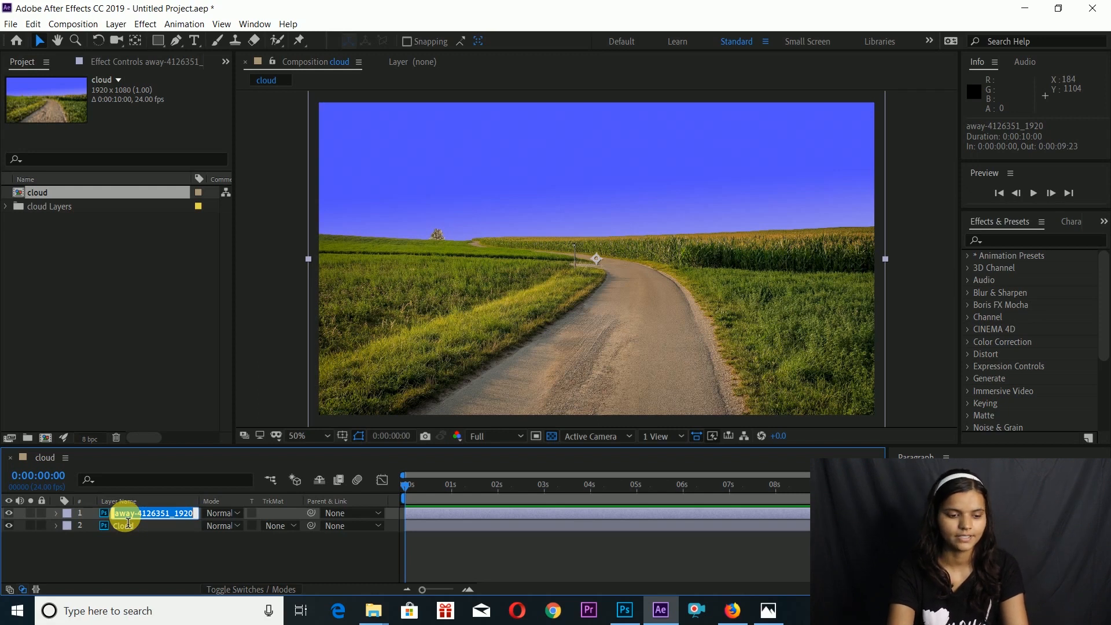
text(Grass)
key(Return)
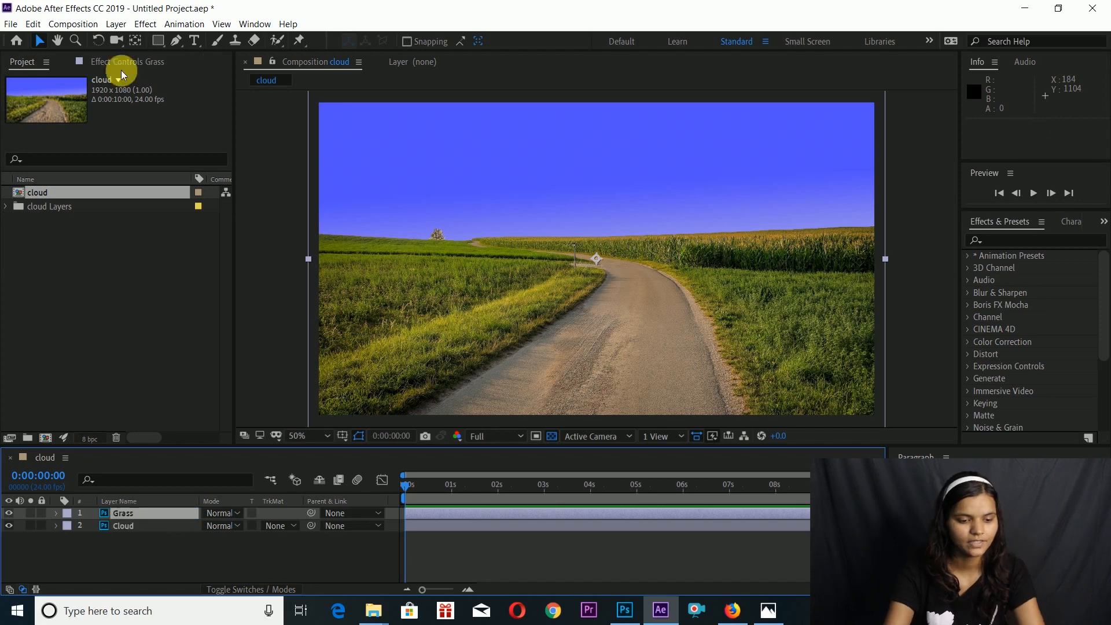
Hide the Grass layer and apply the Fractal Noise effect to the Cloud layer.
click(9, 513)
click(134, 528)
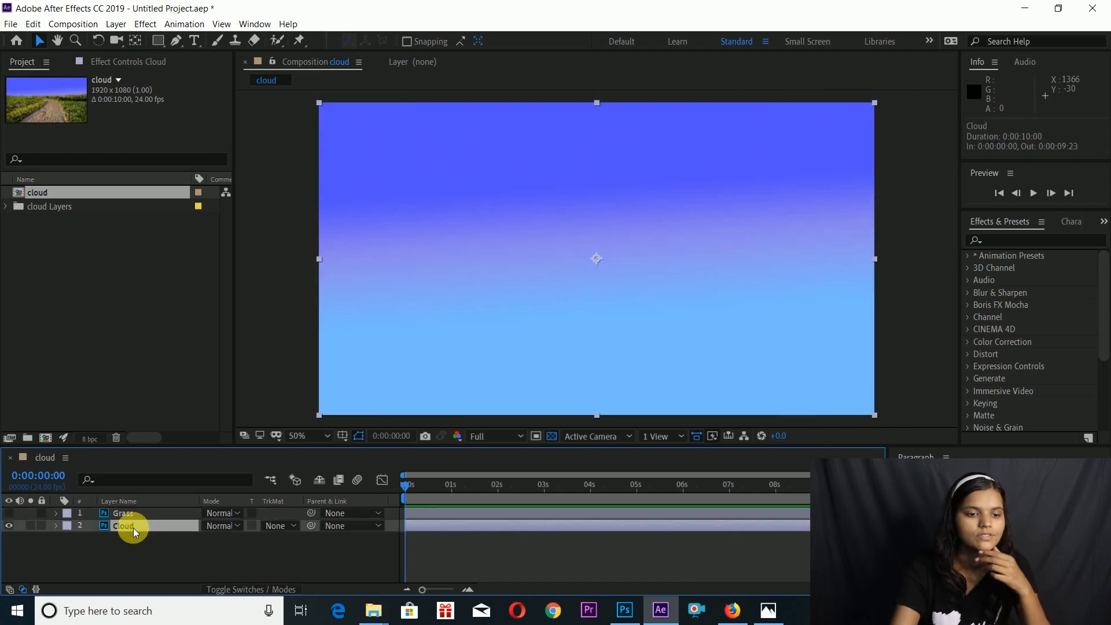
click(143, 26)
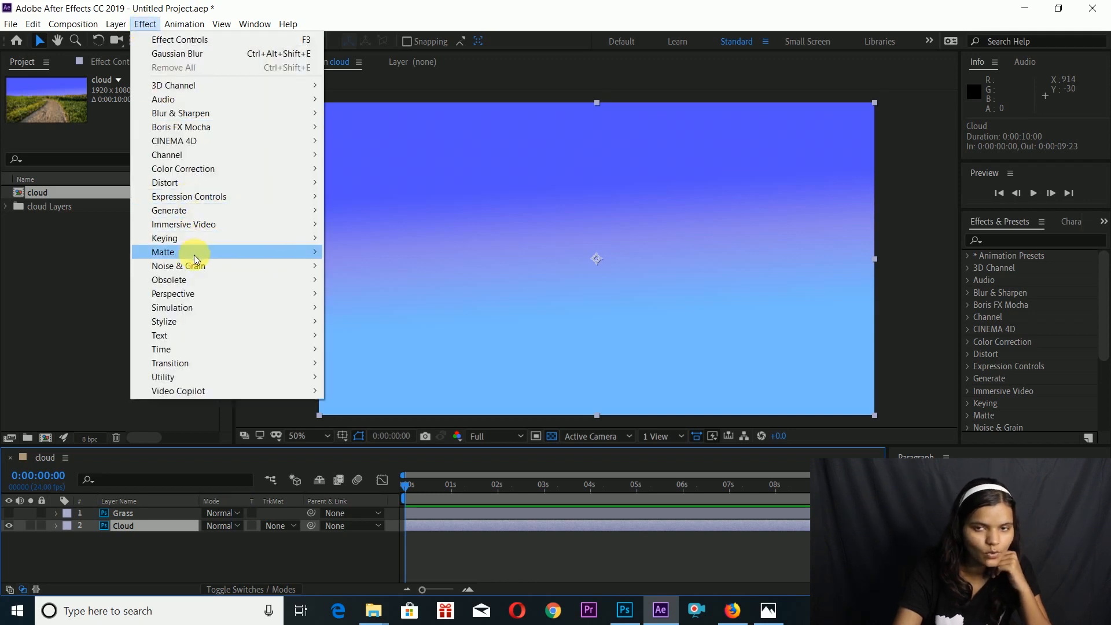
mouse_move(199, 265)
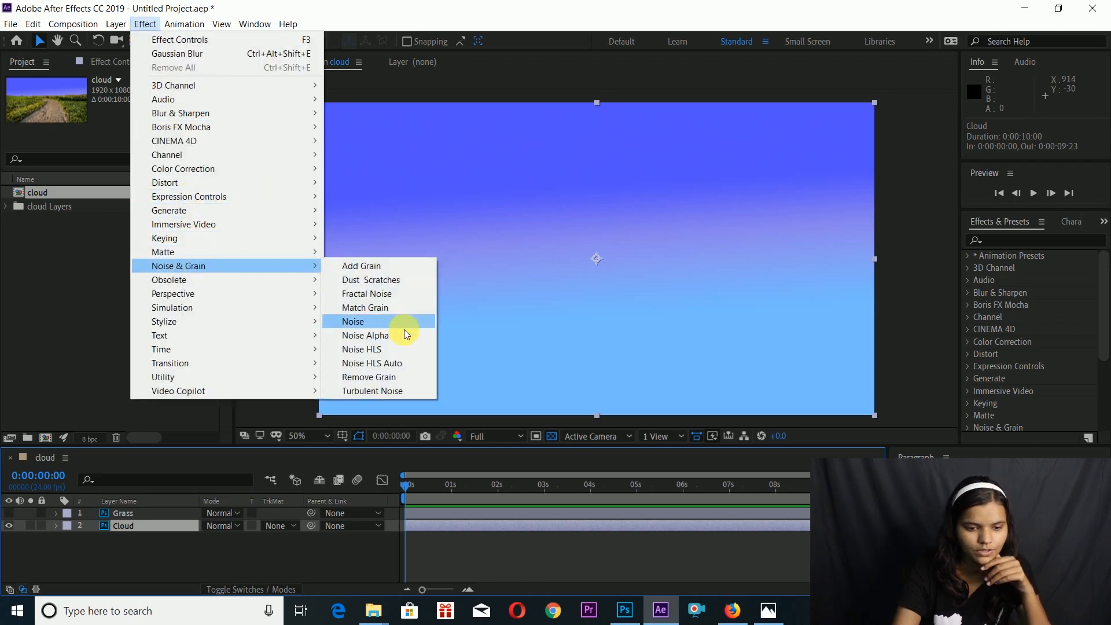
click(377, 294)
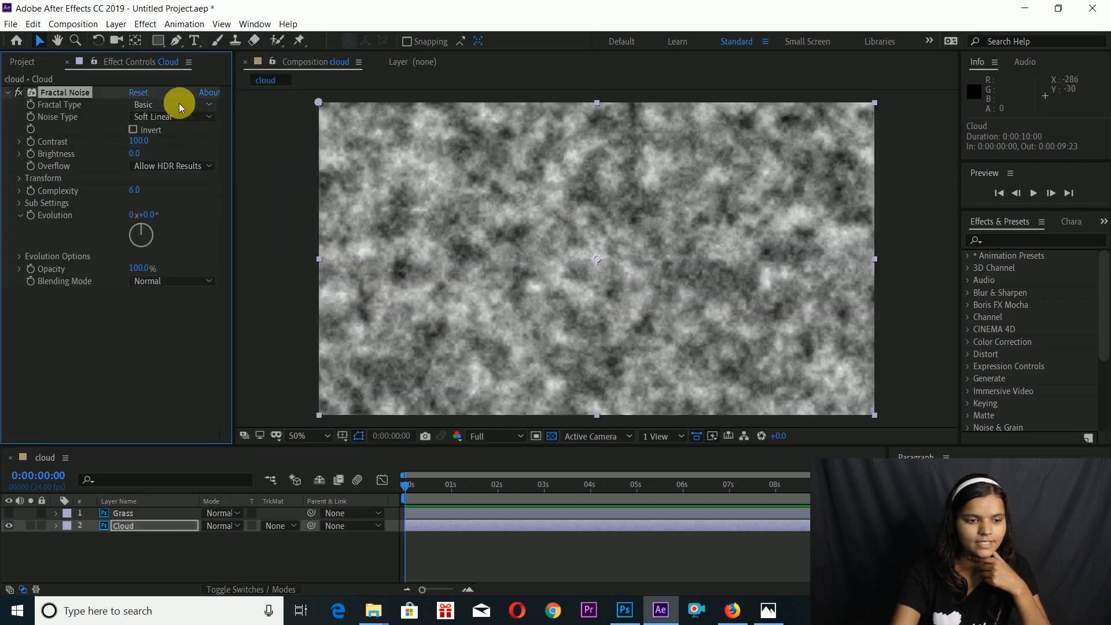
Set the Fractal Noise to fractal type Terrain and noise type Spline, with Invert enabled.
click(156, 105)
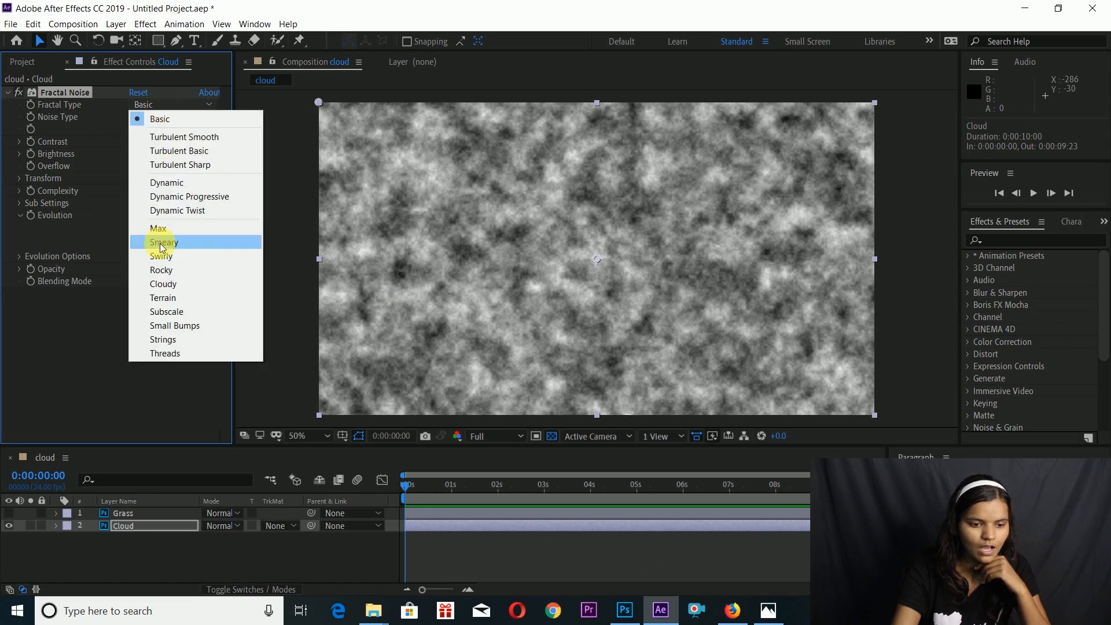
click(164, 298)
click(184, 116)
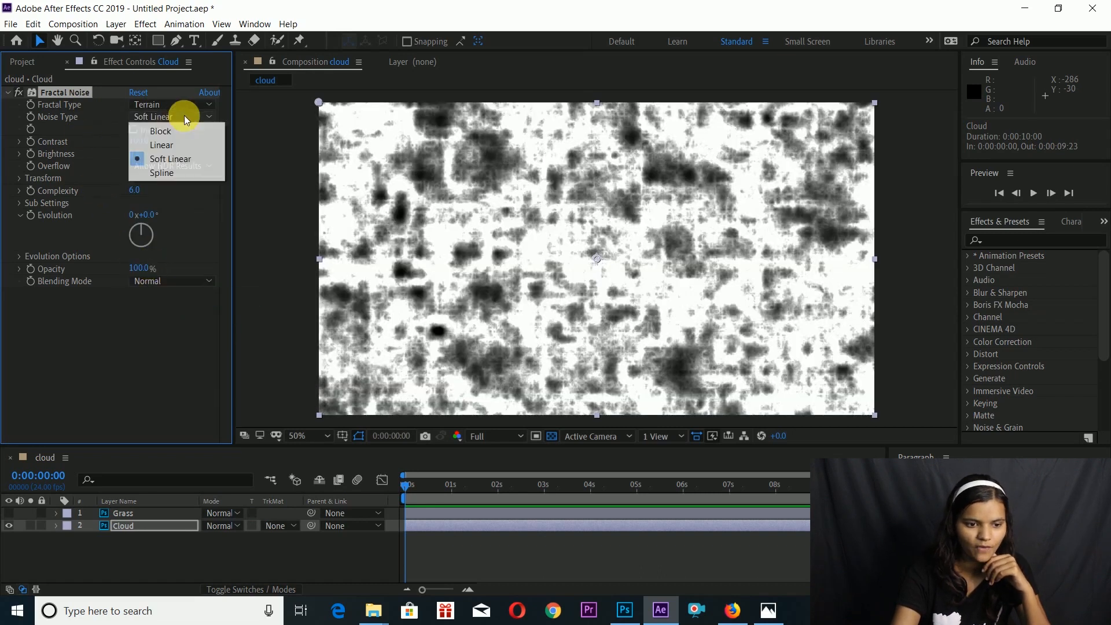
click(162, 177)
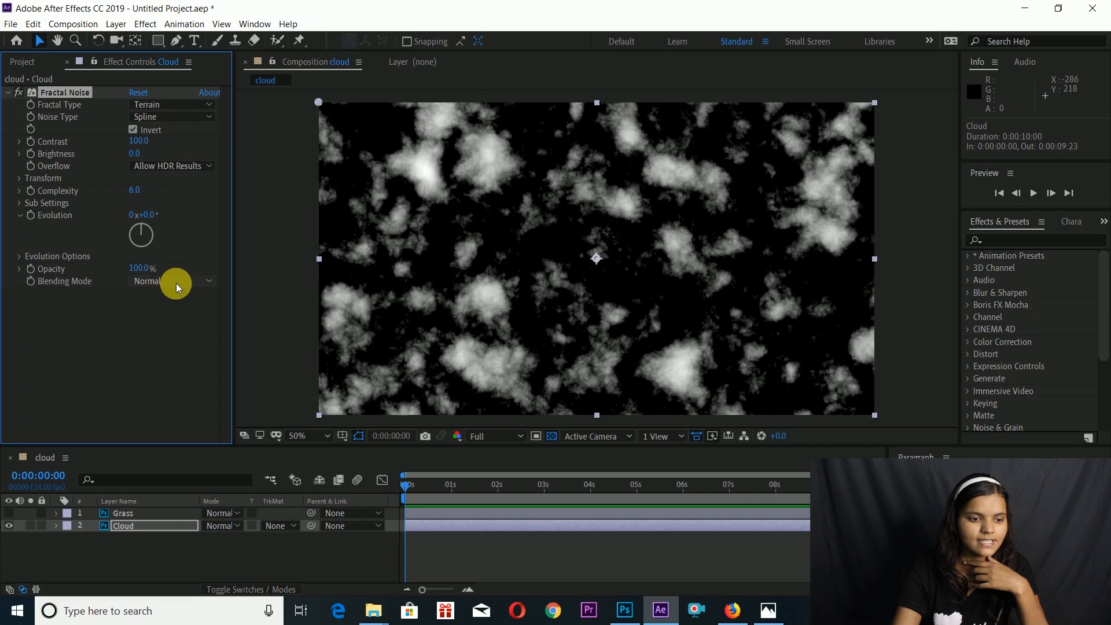
Set the Fractal Noise blending mode to Screen and scrub the beginning of the timeline to check the clouds over the gradient.
click(414, 489)
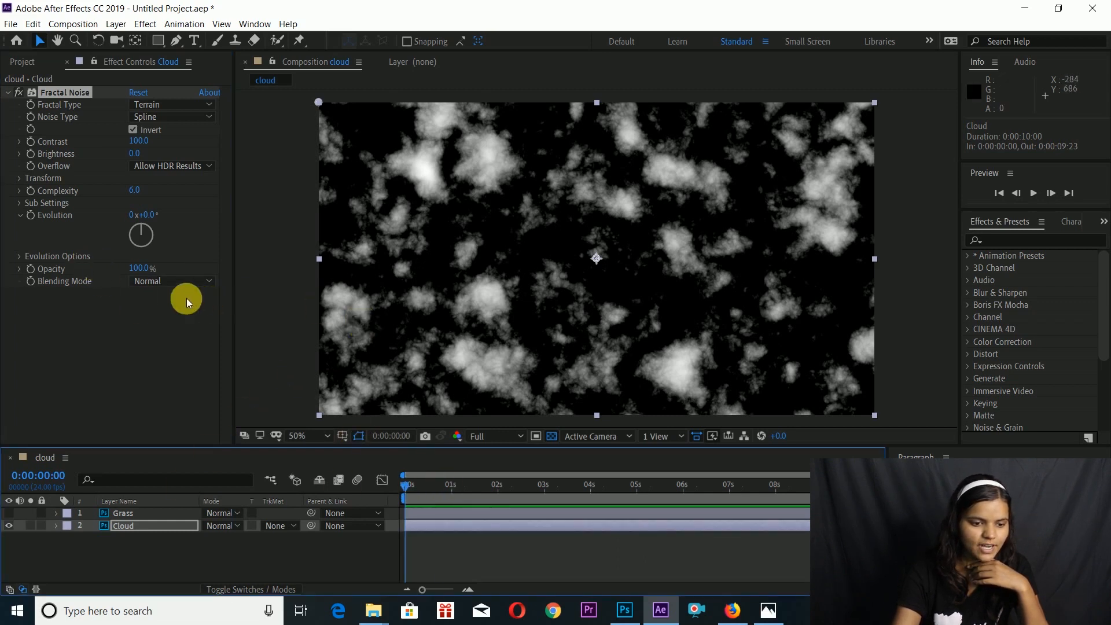
click(154, 282)
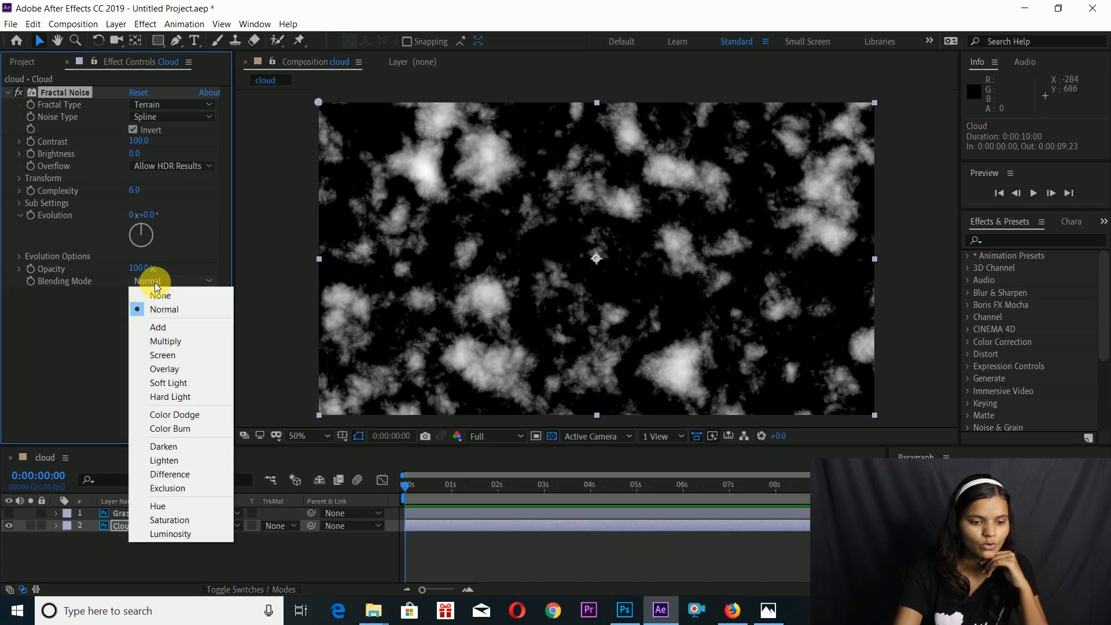
click(171, 356)
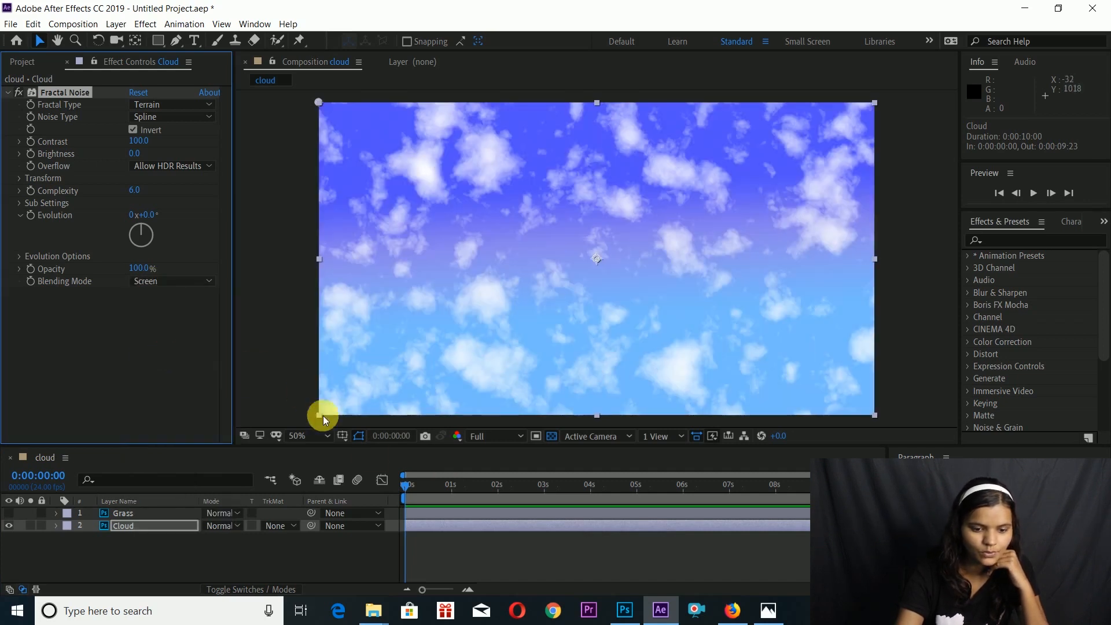
click(414, 484)
drag(431, 485, 375, 484)
click(181, 287)
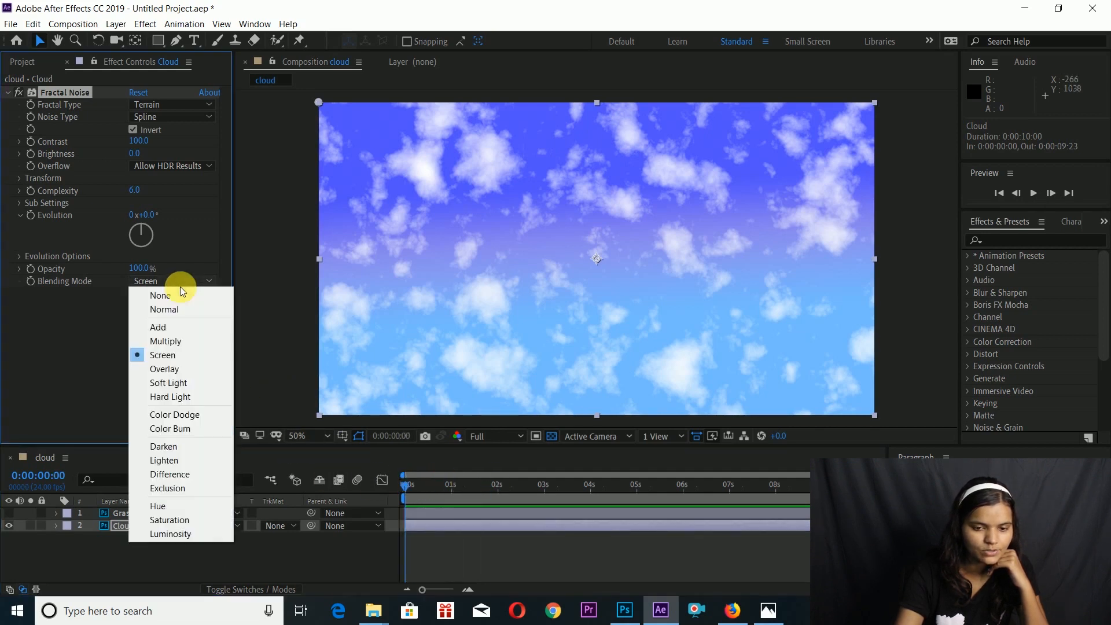
click(439, 486)
drag(438, 486, 270, 487)
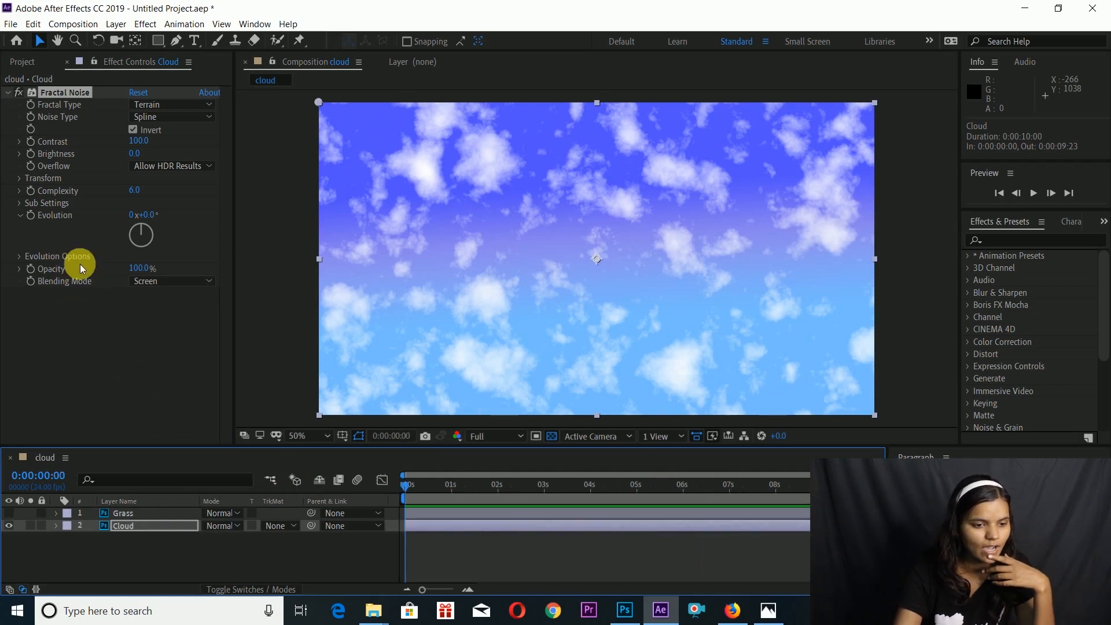
Animate the Fractal Noise Evolution from 0 revolutions at 0:00:00:00 to 2 revolutions at 0:00:09:23.
click(33, 216)
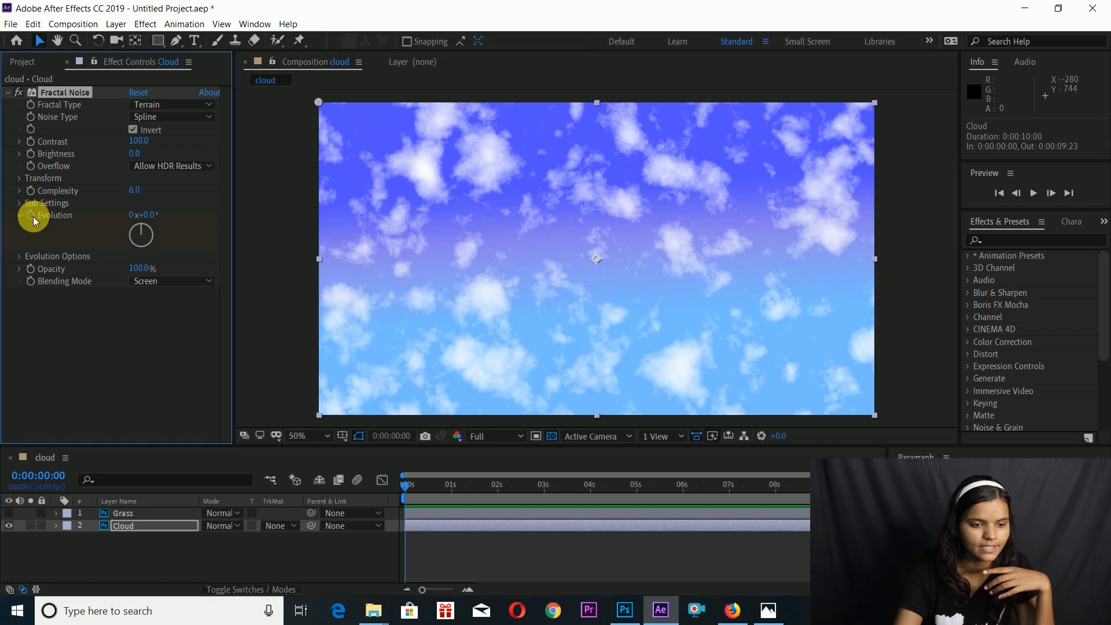
click(32, 216)
click(866, 485)
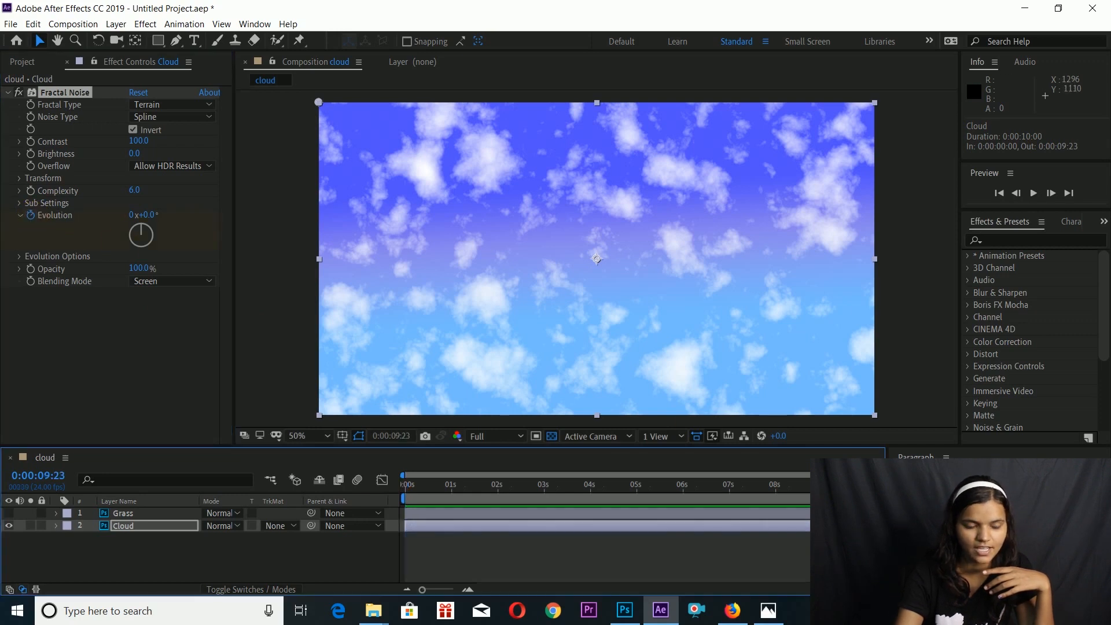
click(134, 216)
text(2)
key(Return)
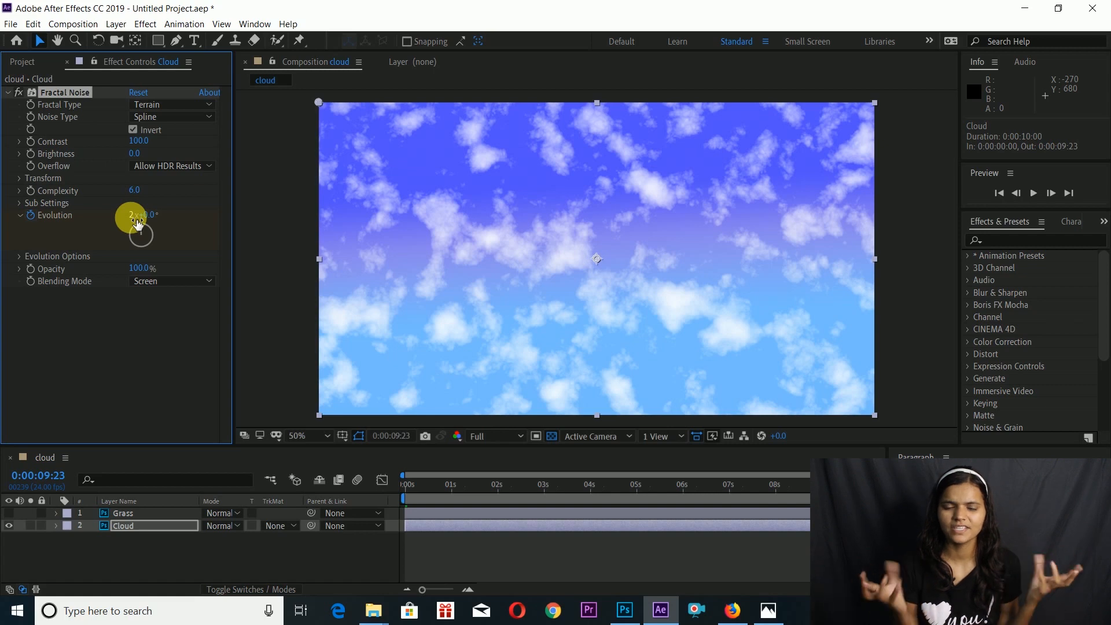
click(436, 495)
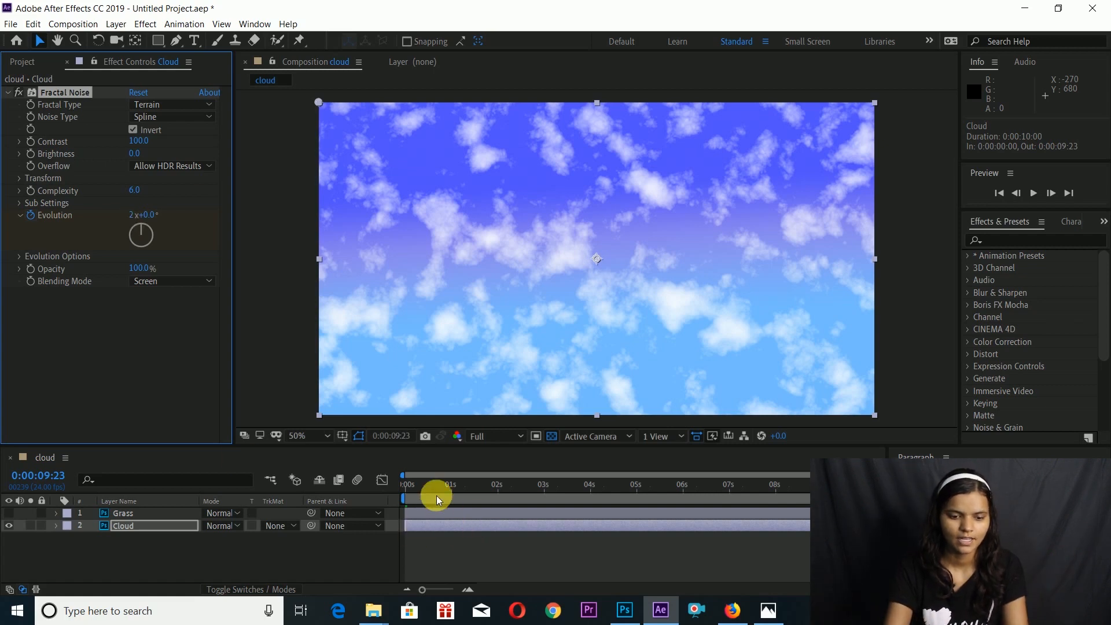
Preview the evolving clouds and expand the Fractal Noise Sub Settings and Evolution Options.
key(space)
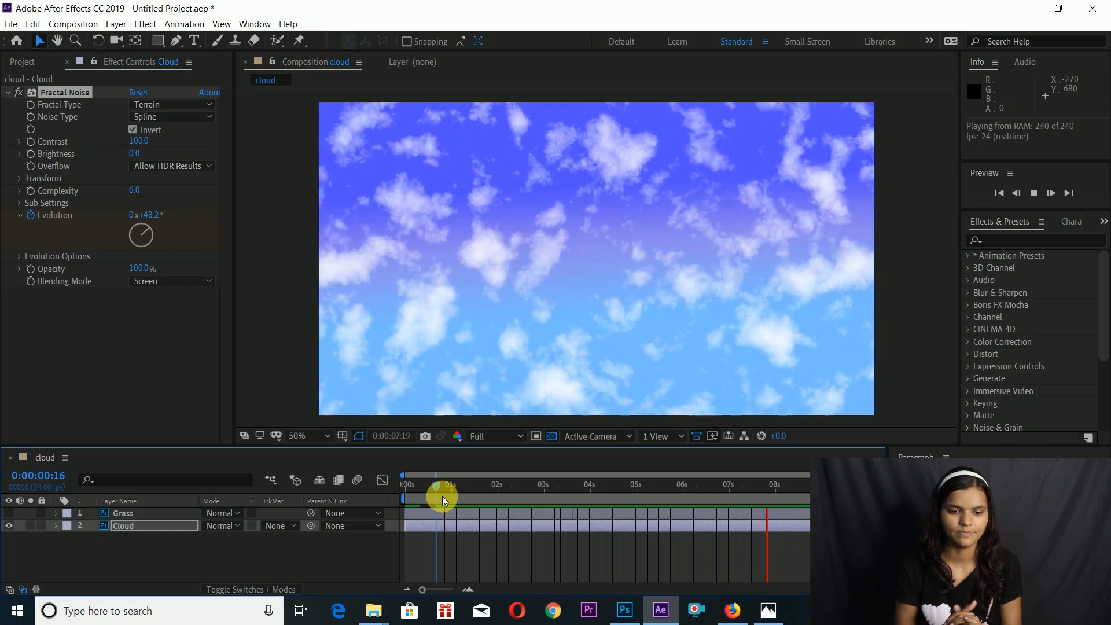
key(space)
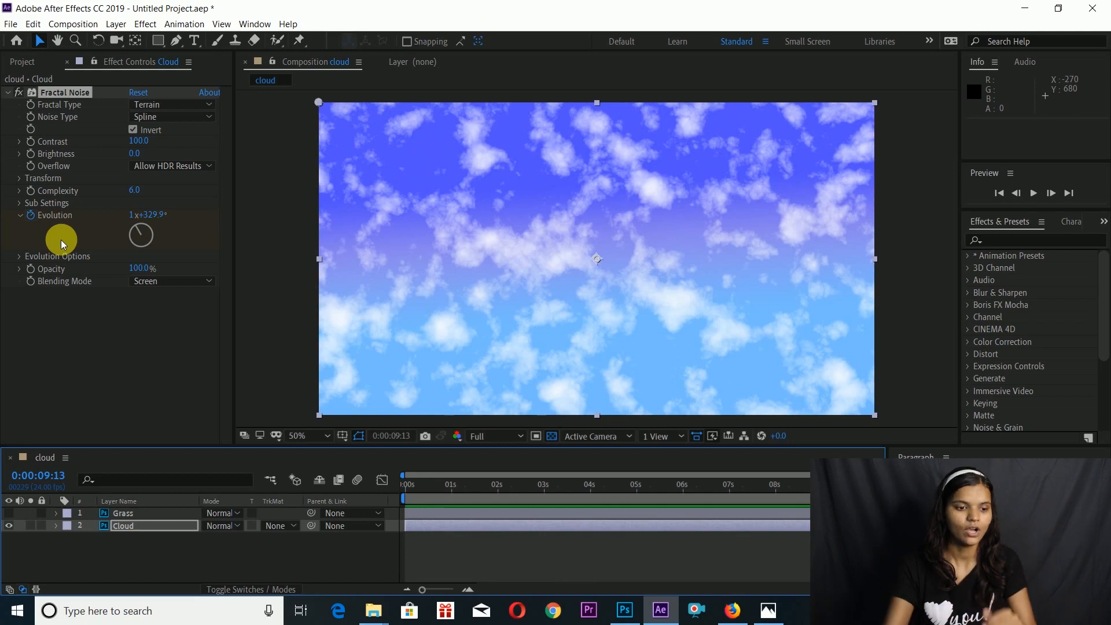
click(19, 203)
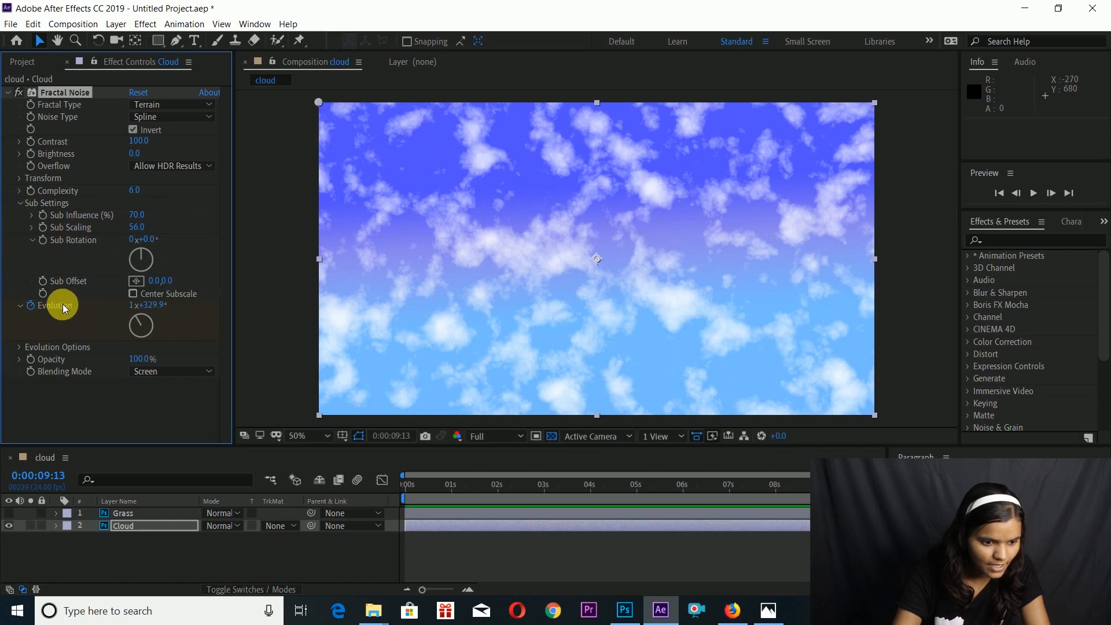
click(19, 347)
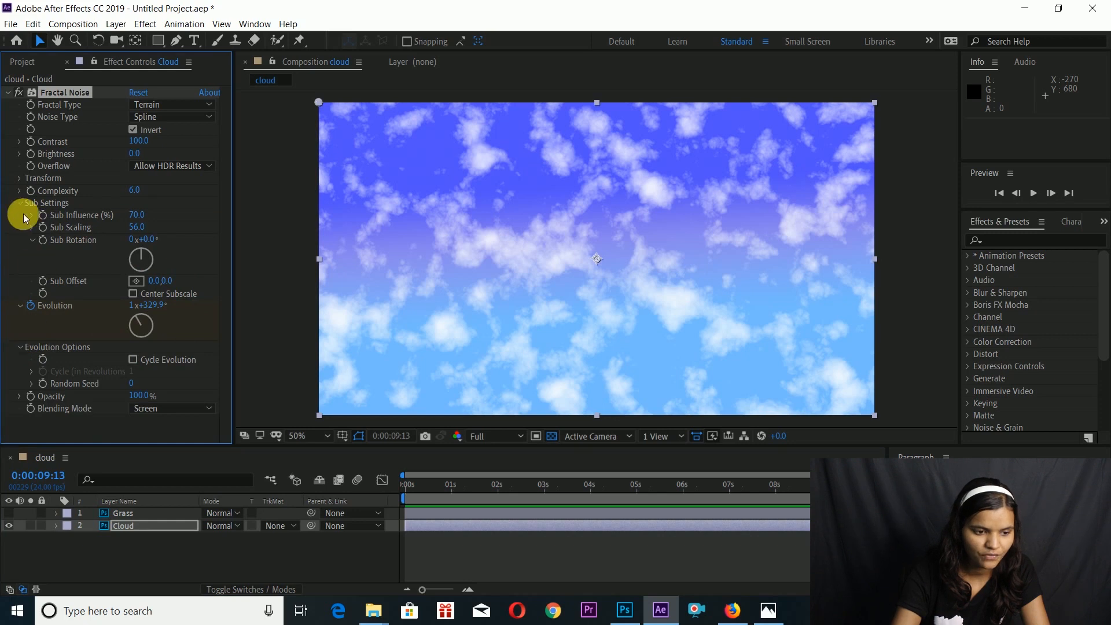
Animate the Fractal Noise Offset Turbulence from 960, 540 at 0:00:00:00 to 960, -2500 at 0:00:09:23.
click(19, 178)
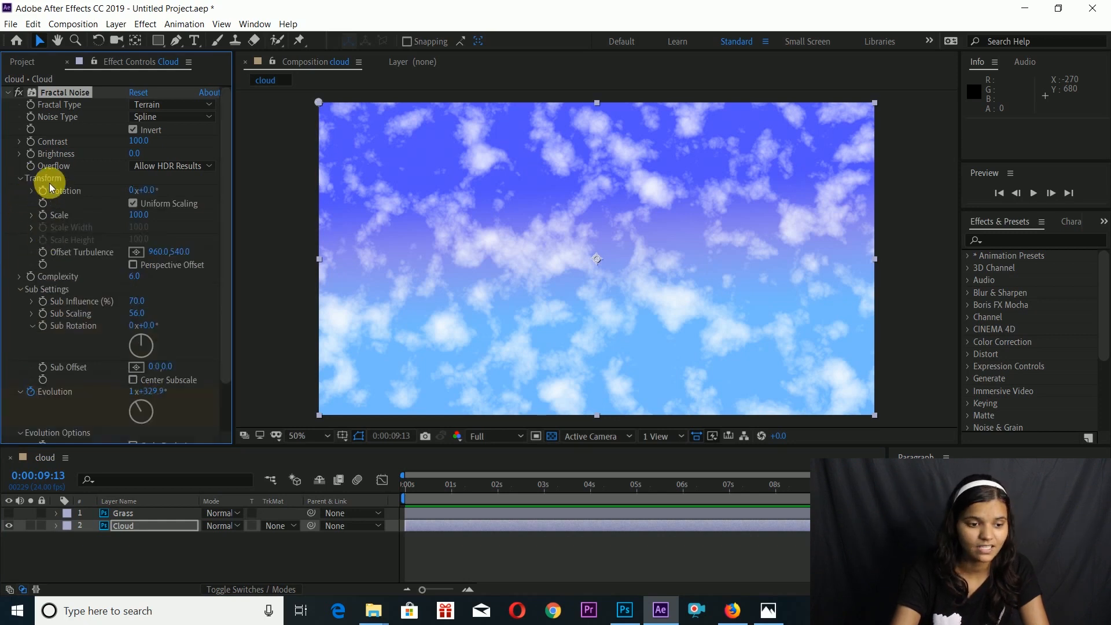
click(403, 485)
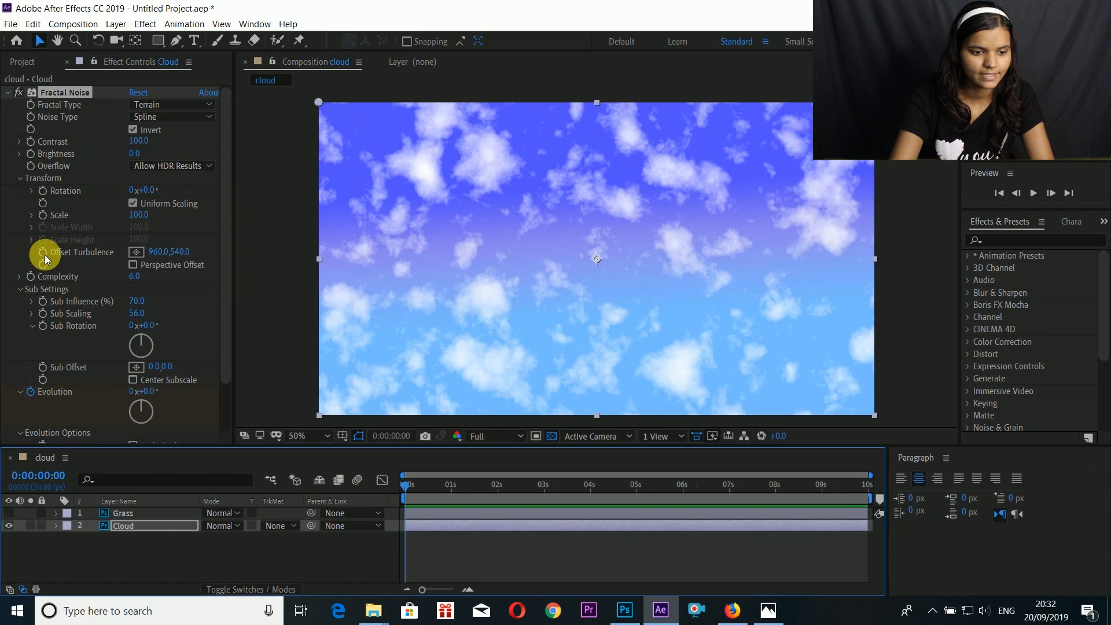
click(42, 252)
scroll(44, 254, down, 1)
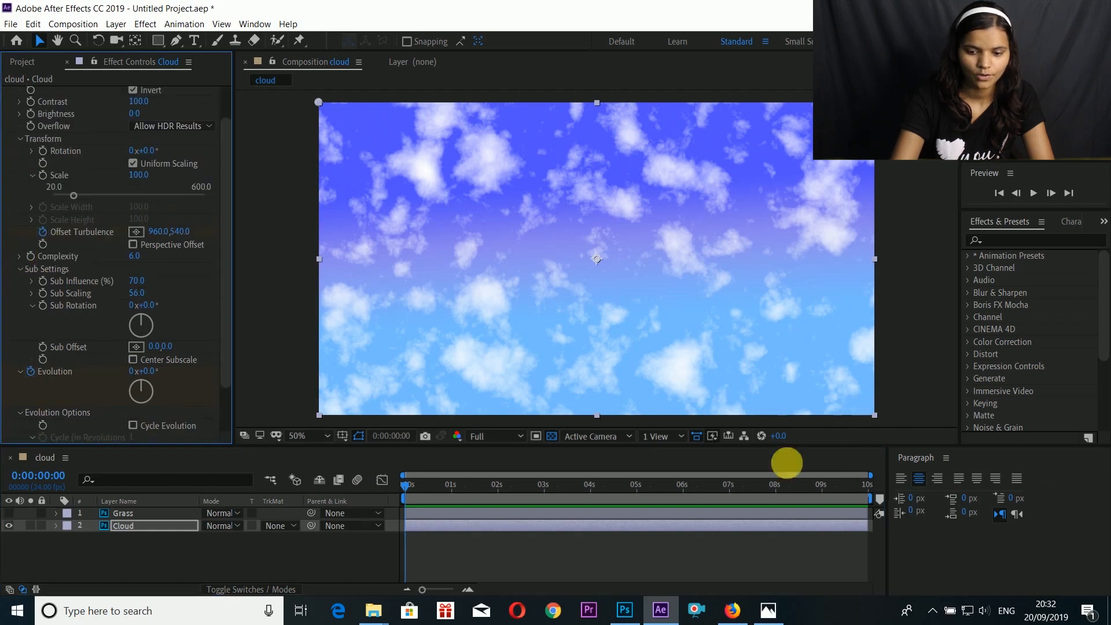
click(866, 494)
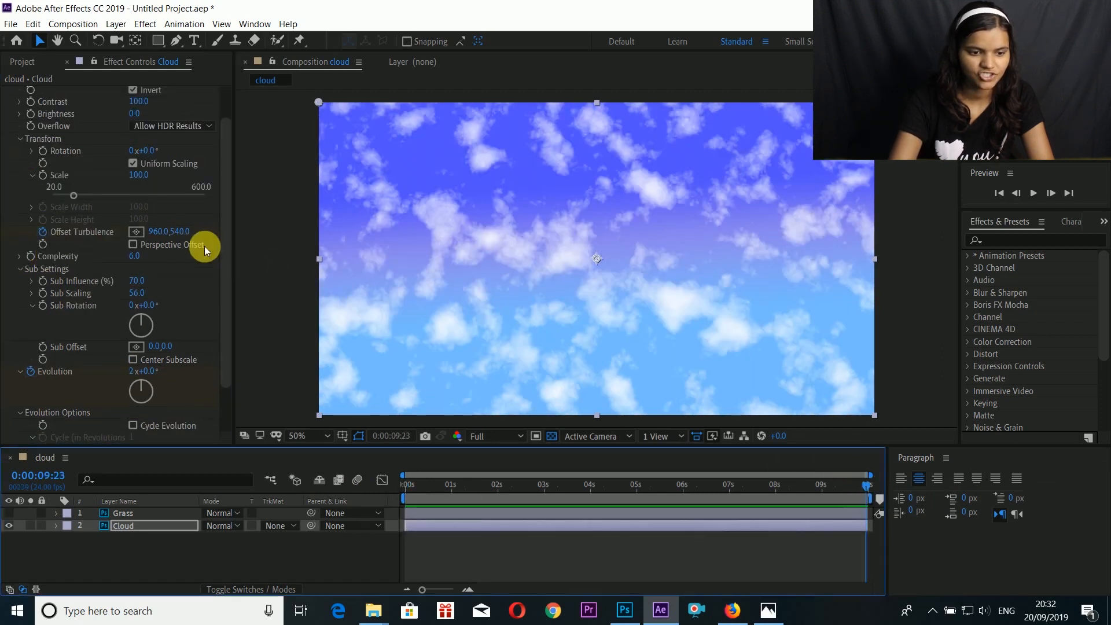
click(187, 238)
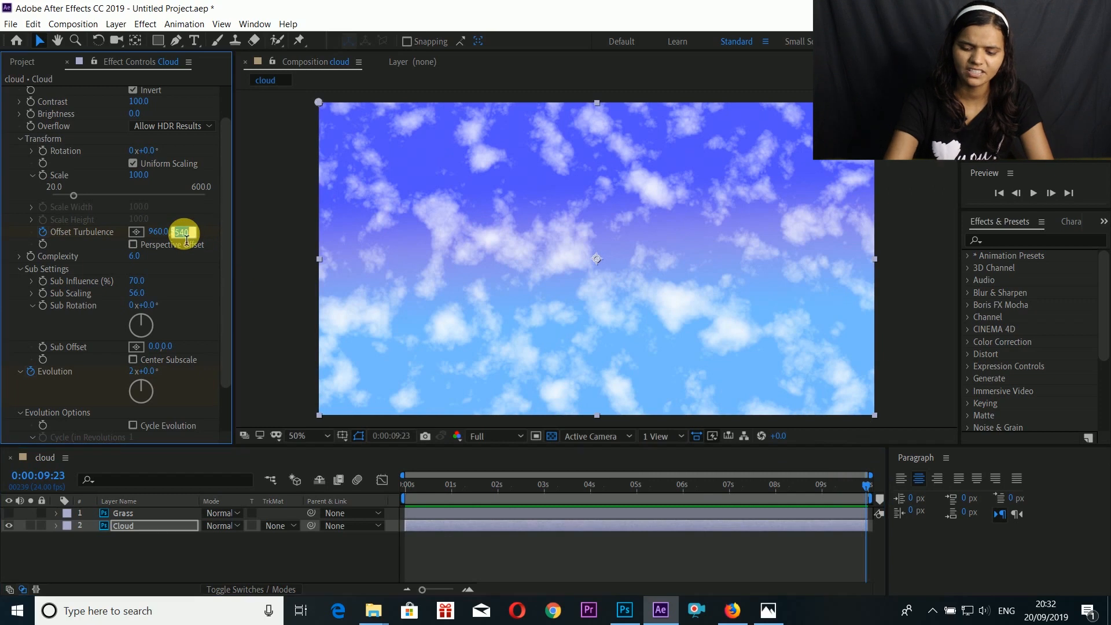
text(-25)
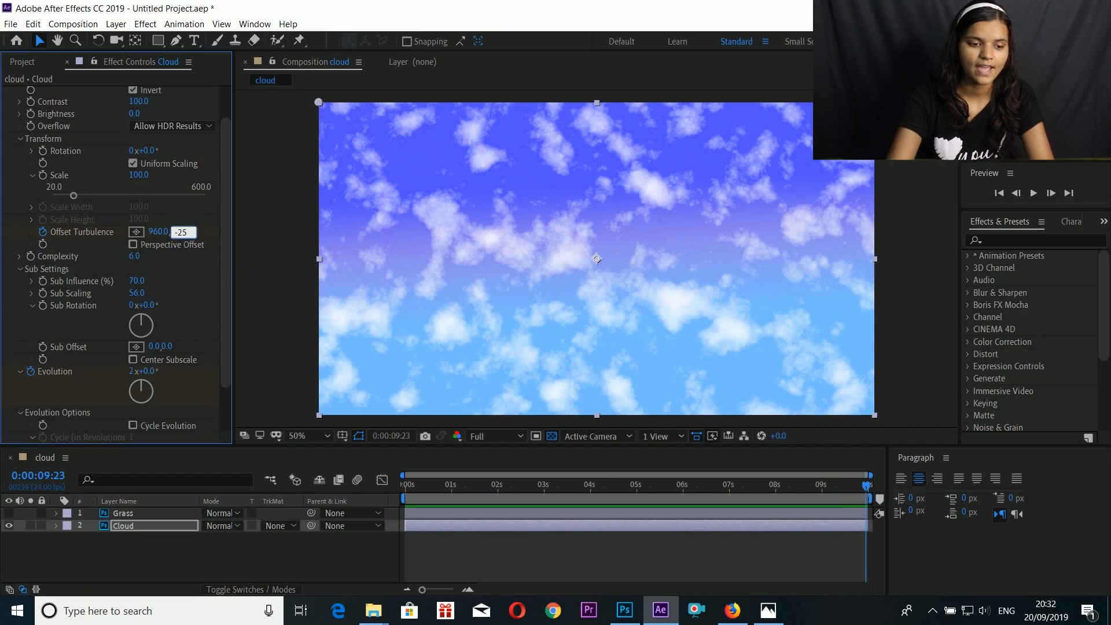
text(00)
click(188, 236)
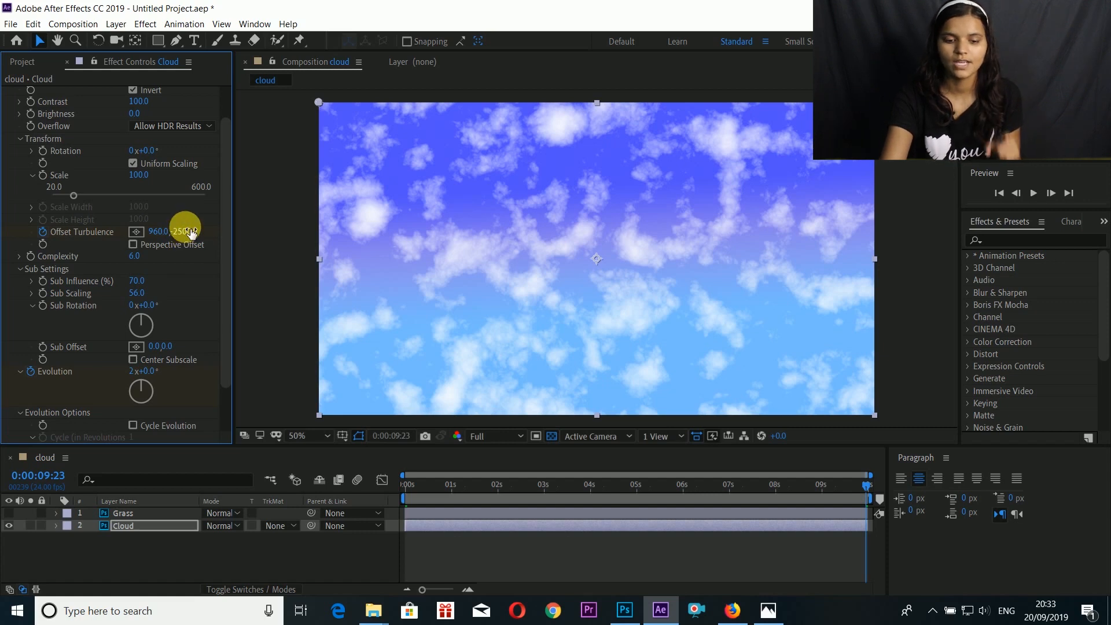
Preview the moving clouds on the sky gradient from near the start of the timeline.
click(418, 492)
key(space)
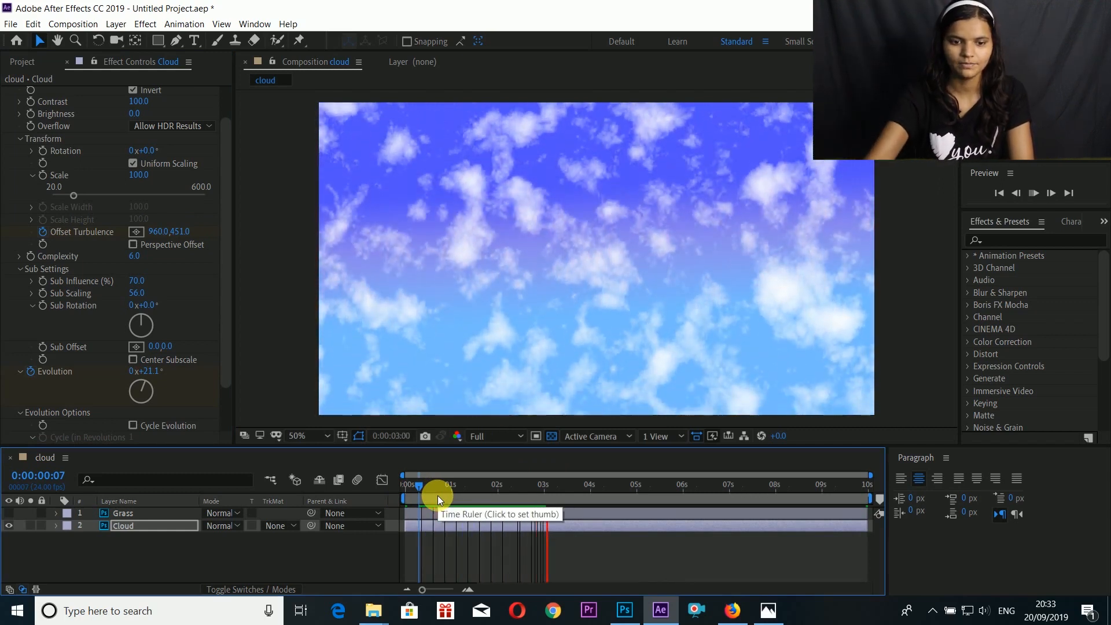
key(space)
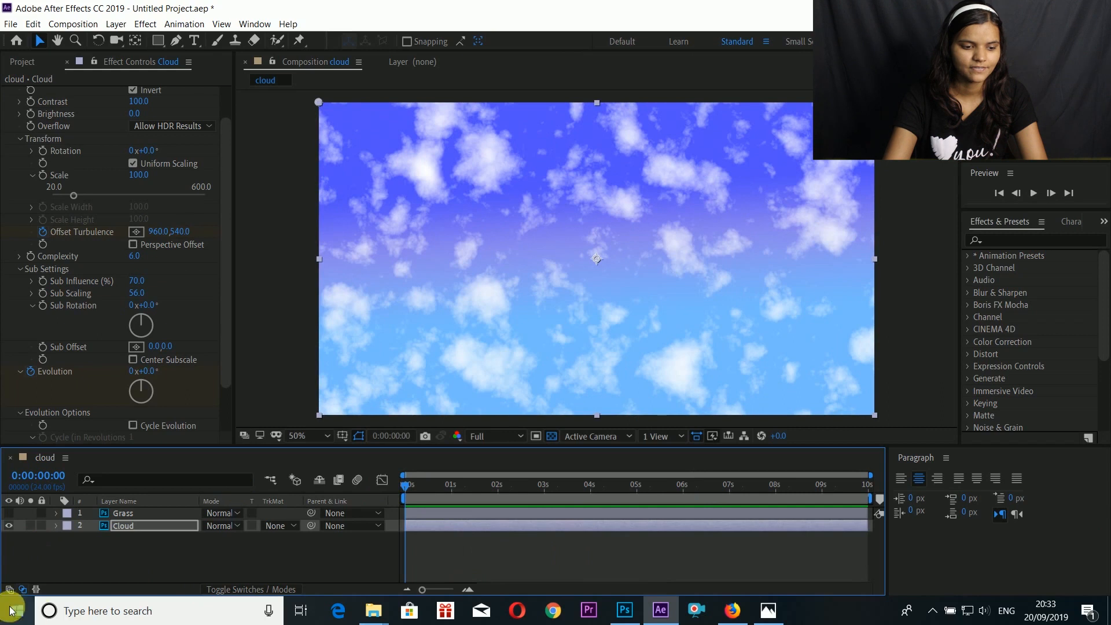
Make the Grass layer visible and preview the clouds moving behind the landscape.
click(9, 513)
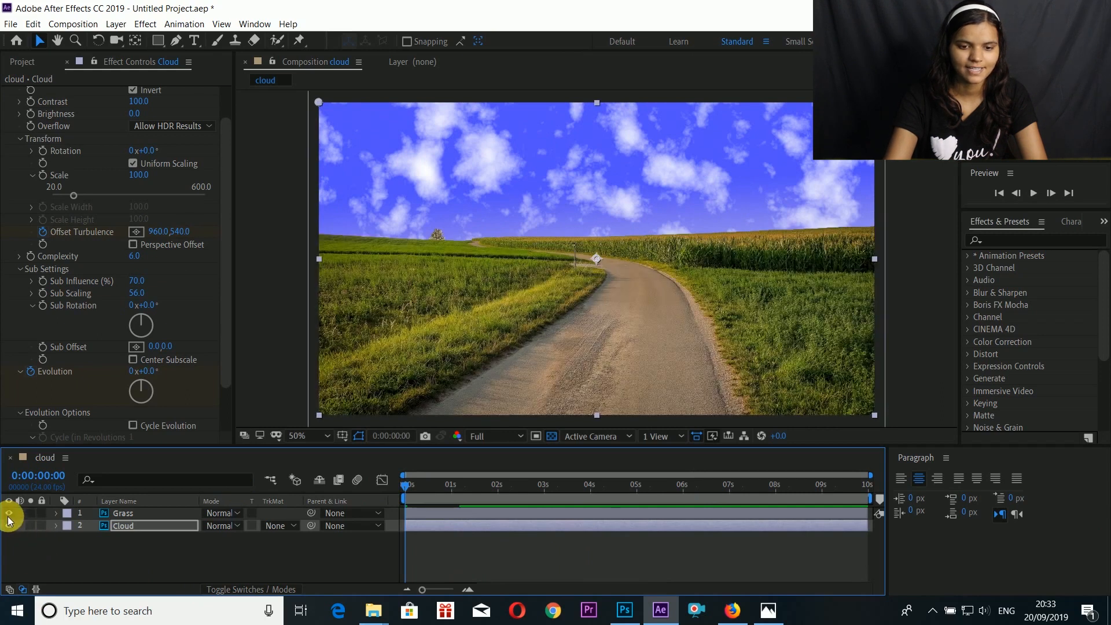
click(465, 553)
key(space)
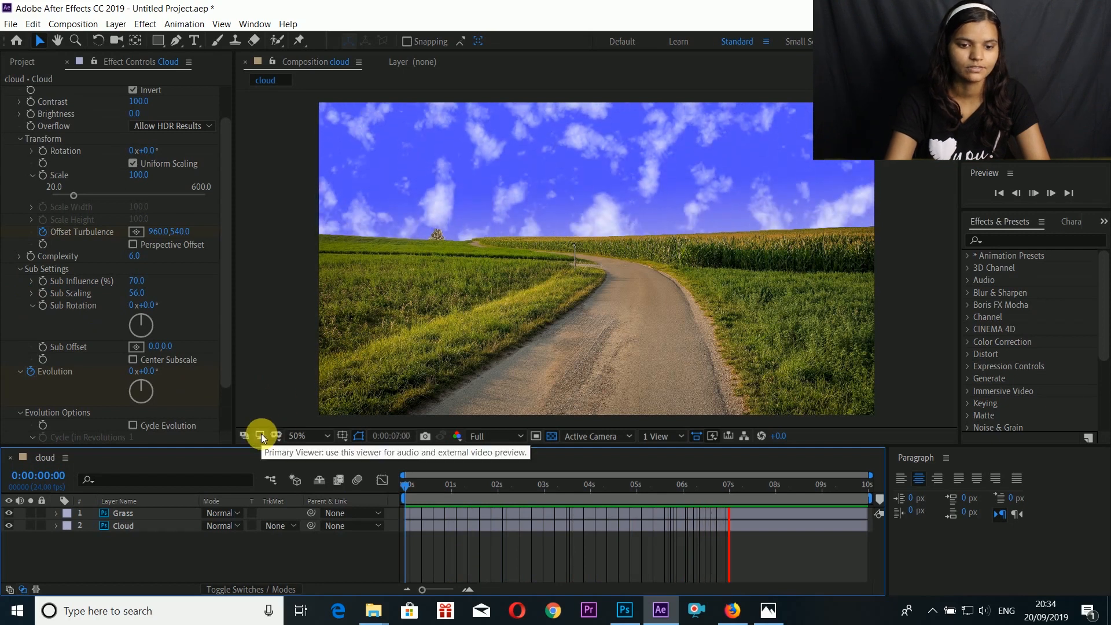
key(space)
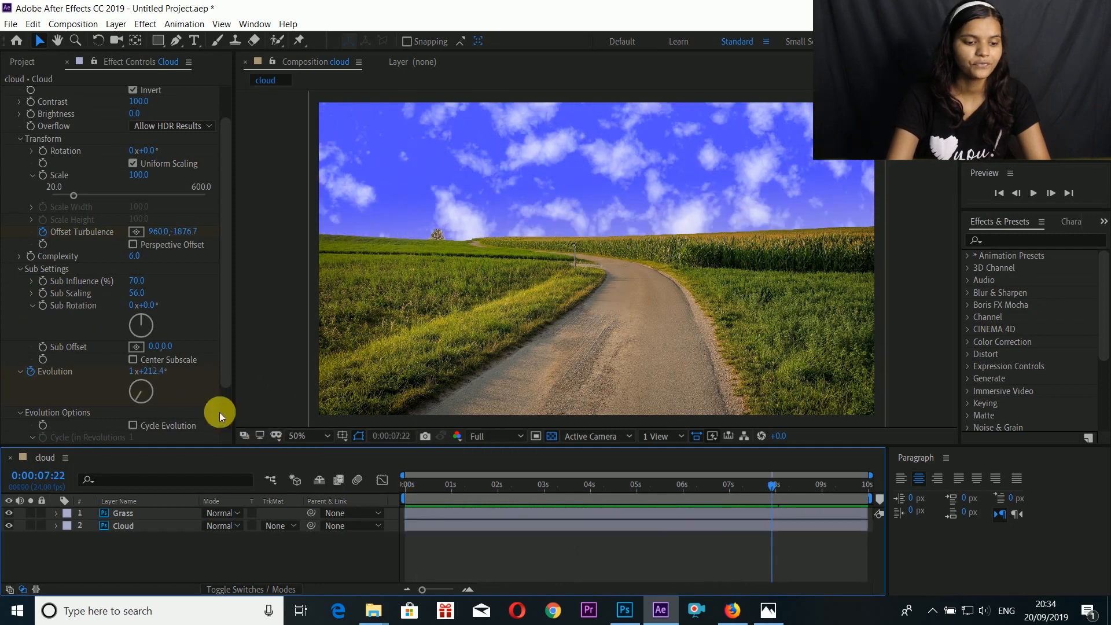
Show the rulers and place horizontal guides at the frame's upper edge, lower edge and the horizon, about 478 px down.
scroll(484, 287, down, 2)
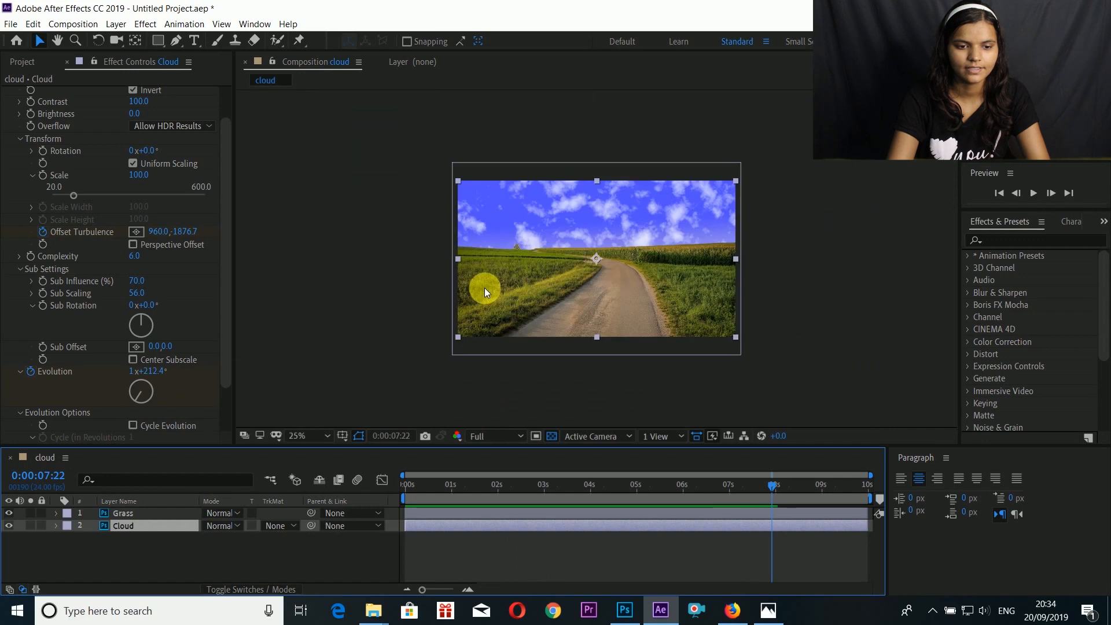
click(313, 203)
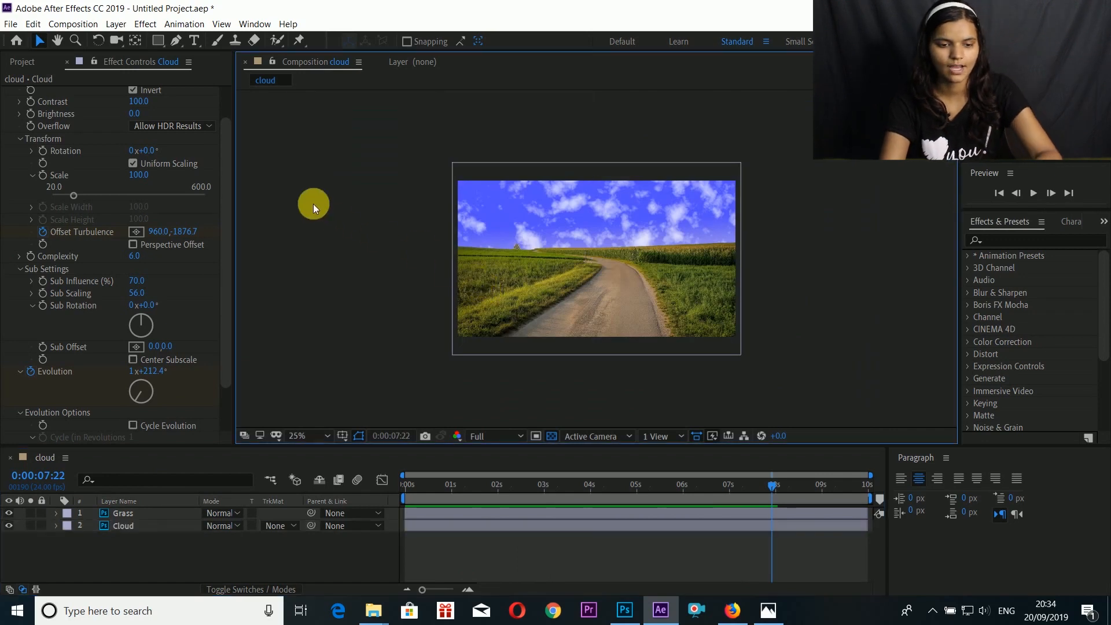
key(ctrl+r)
drag(536, 96, 573, 190)
drag(561, 95, 570, 345)
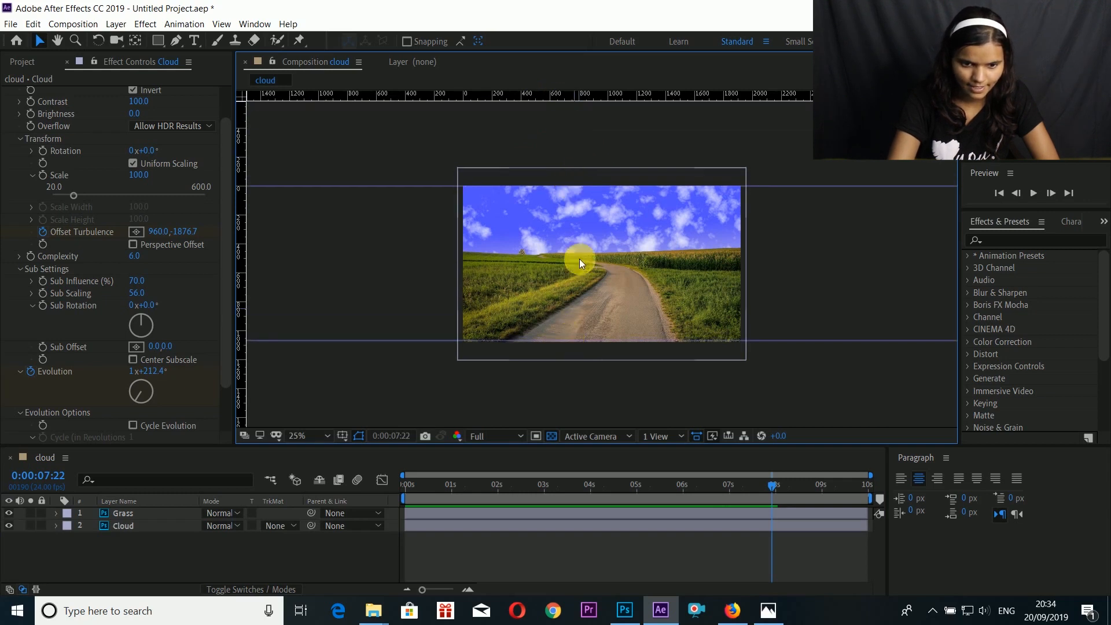
key(period)
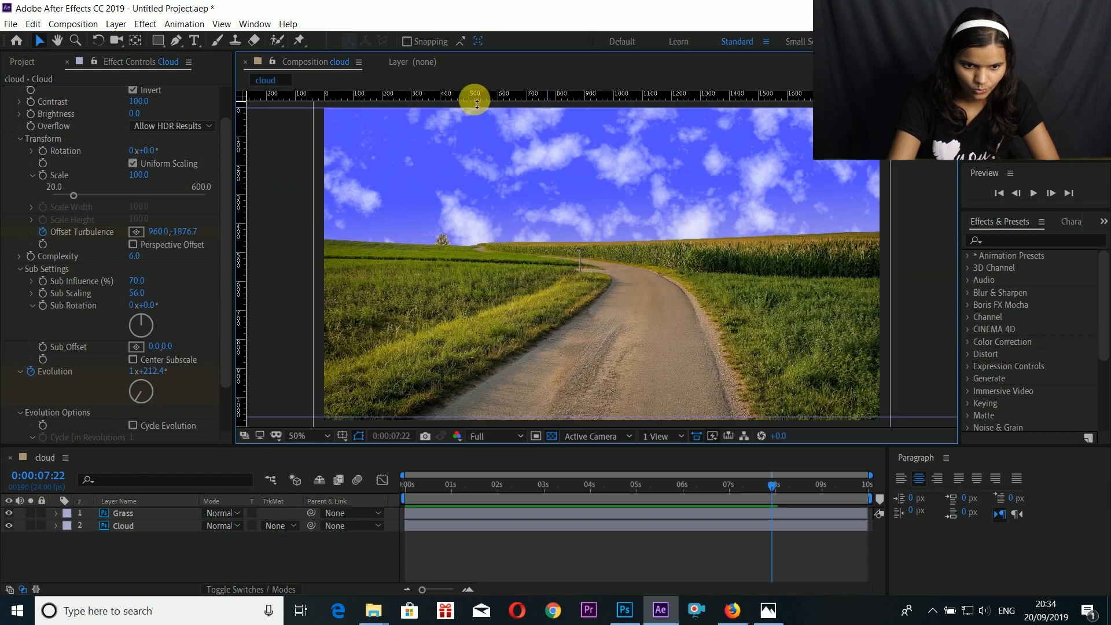
drag(476, 102, 497, 250)
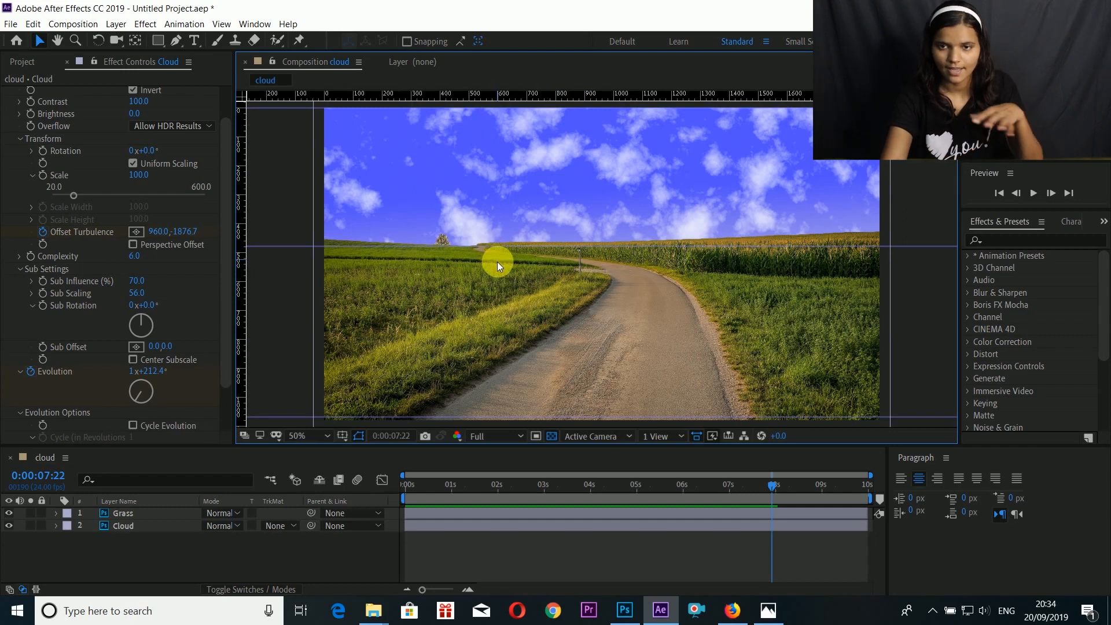
Place vertical guides outside both sides of the frame, at about -770 px and 2700 px horizontally.
scroll(498, 234, down, 1)
scroll(503, 239, up, 1)
scroll(508, 212, down, 1)
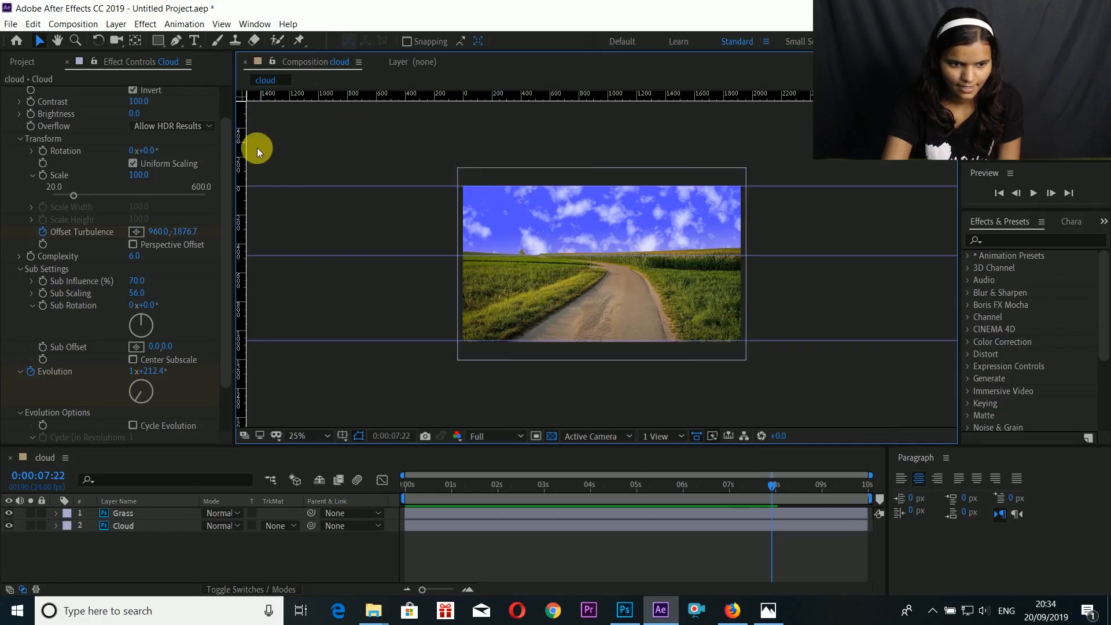
drag(246, 148, 351, 160)
drag(255, 171, 670, 210)
click(284, 168)
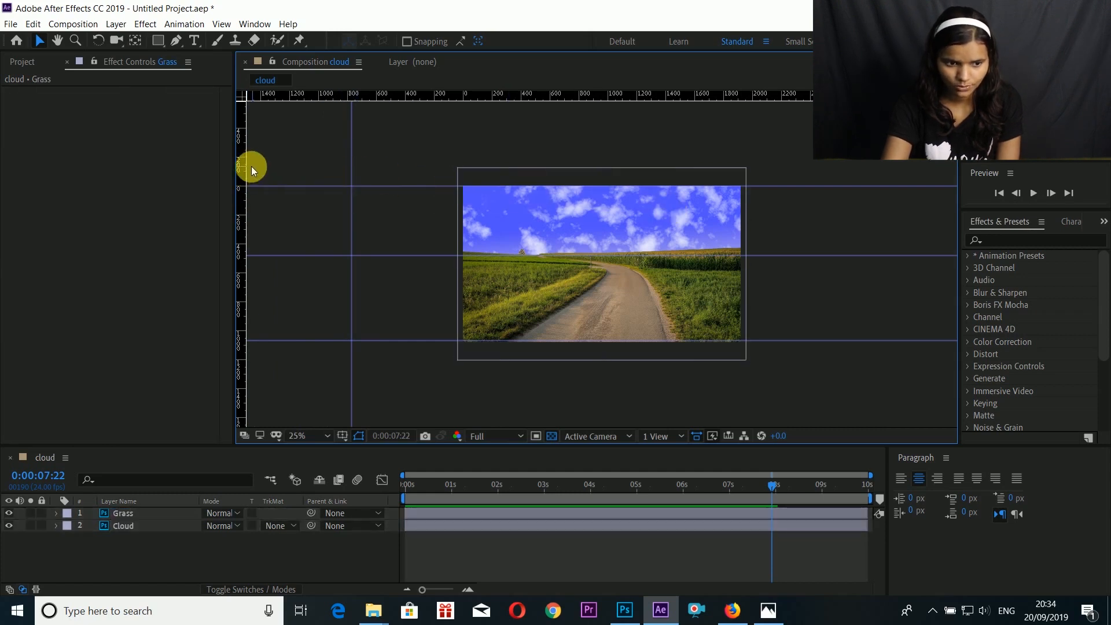
drag(243, 162, 854, 196)
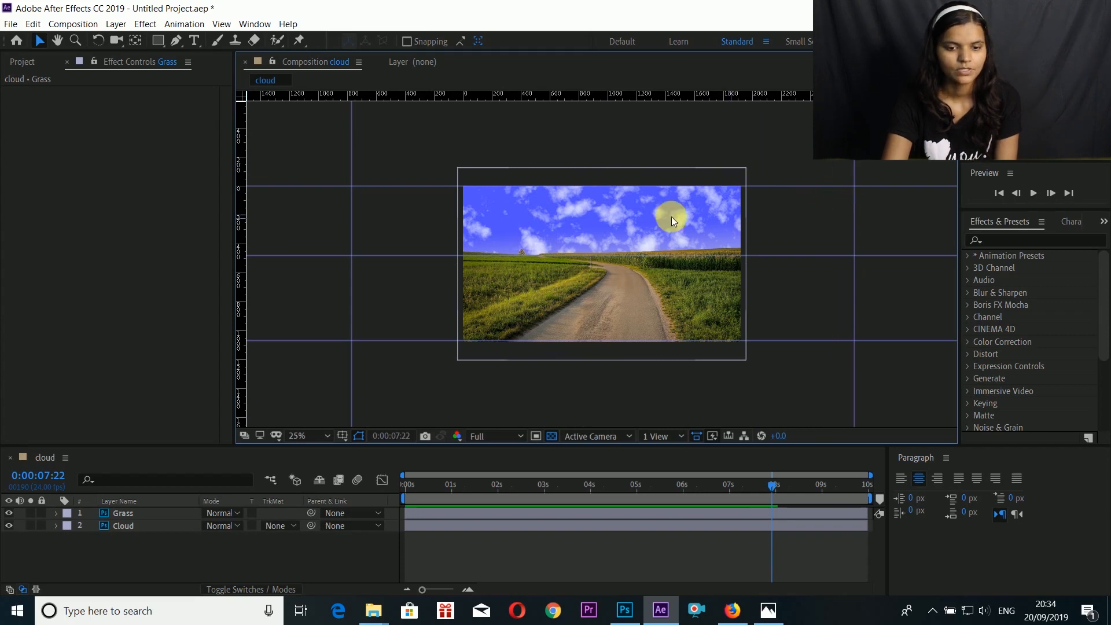
Apply the Corner Pin distortion effect to the Cloud layer.
click(131, 515)
click(135, 523)
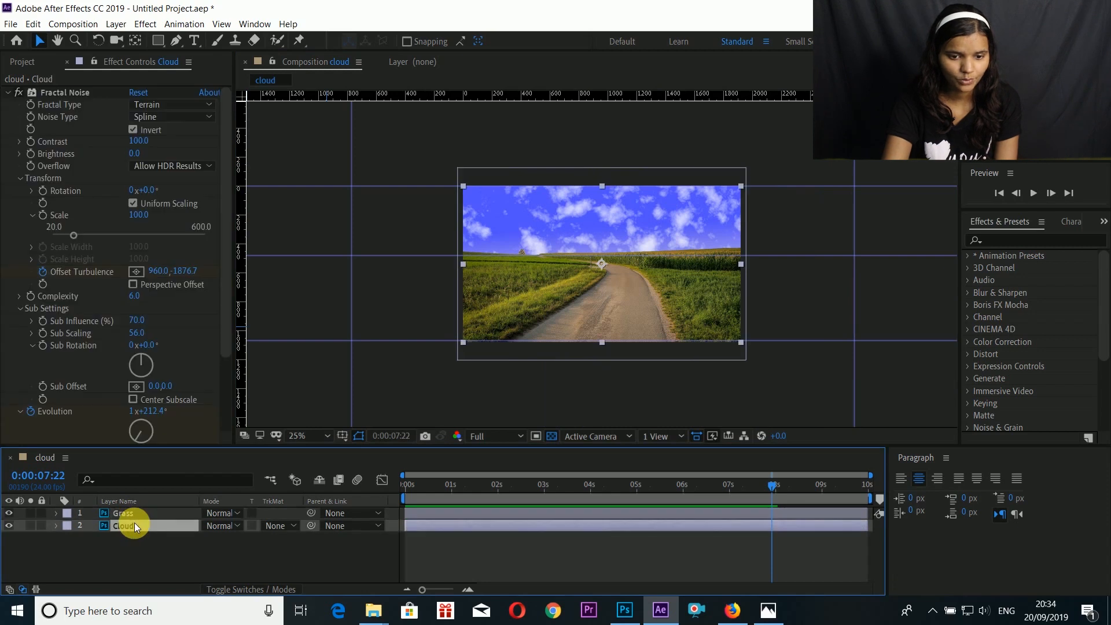
click(146, 24)
mouse_move(194, 186)
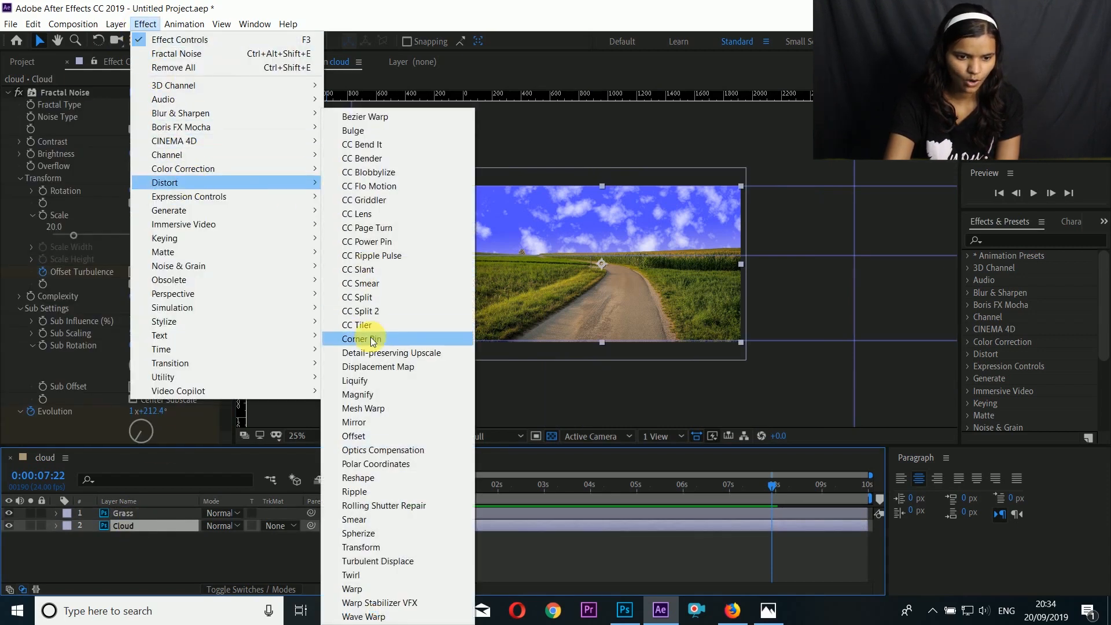
click(373, 339)
Move the Corner Pin's lower corners up to the horizon guide, lower left about -10, 478 and lower right about 1926, 478.
key(period)
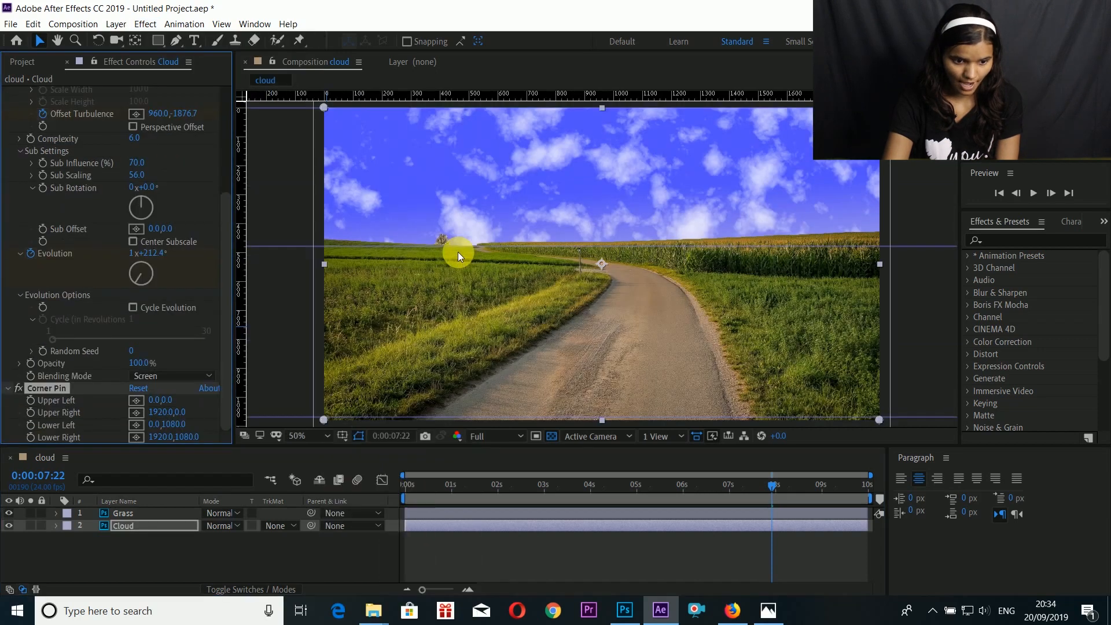
drag(328, 422, 322, 250)
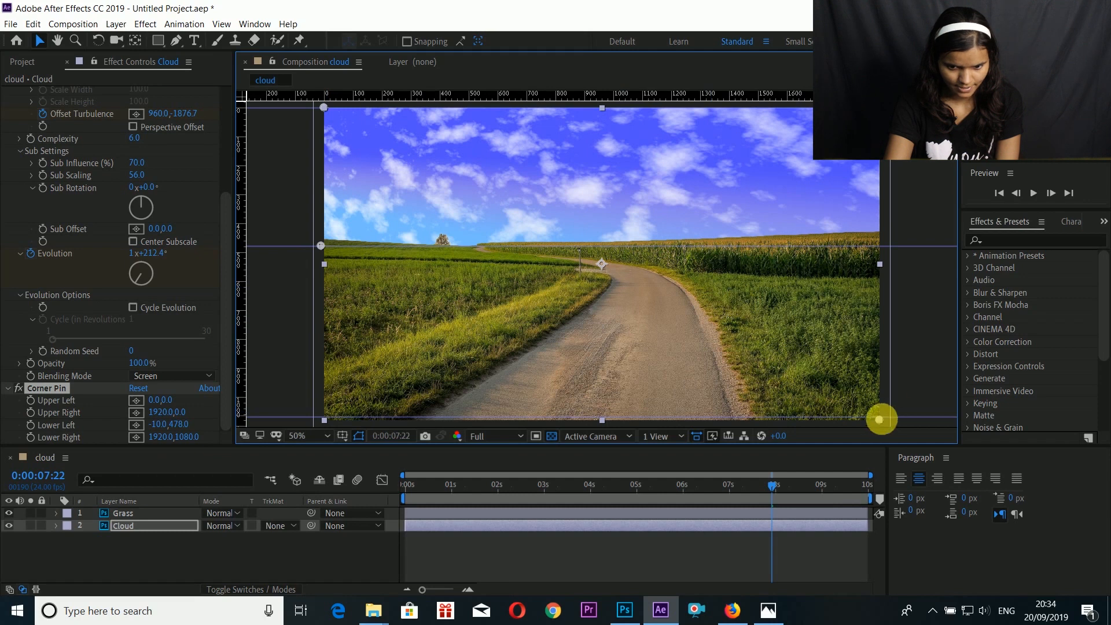
drag(877, 418, 878, 240)
Spread the Corner Pin's upper corners out to the vertical guides, upper left about -772, 0 and upper right about 2704, 0.
key(comma)
key(comma)
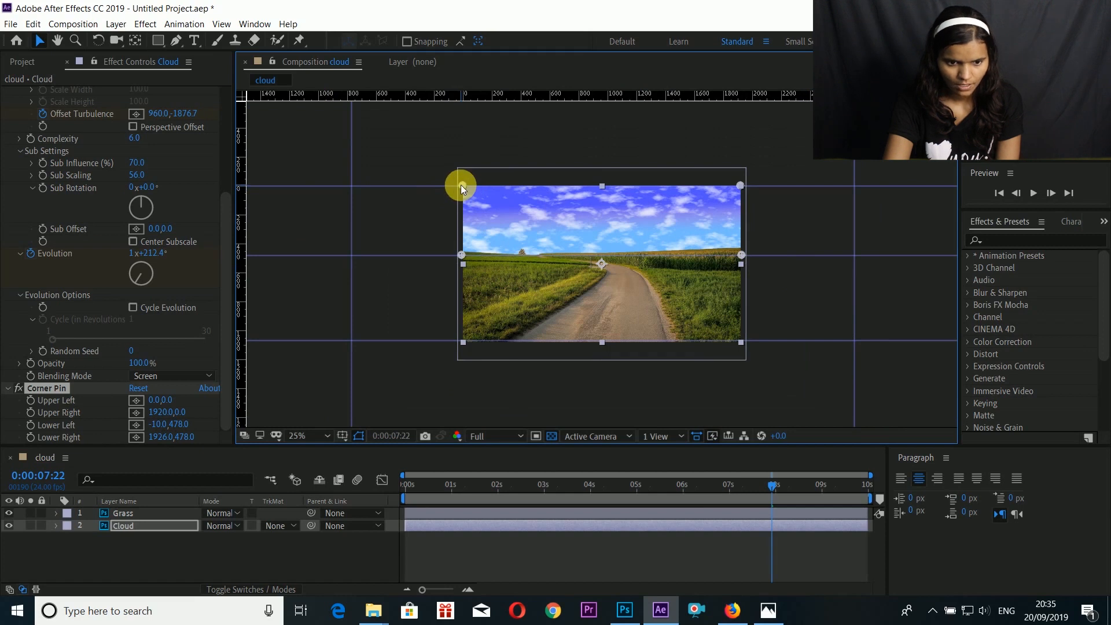
drag(461, 185, 349, 185)
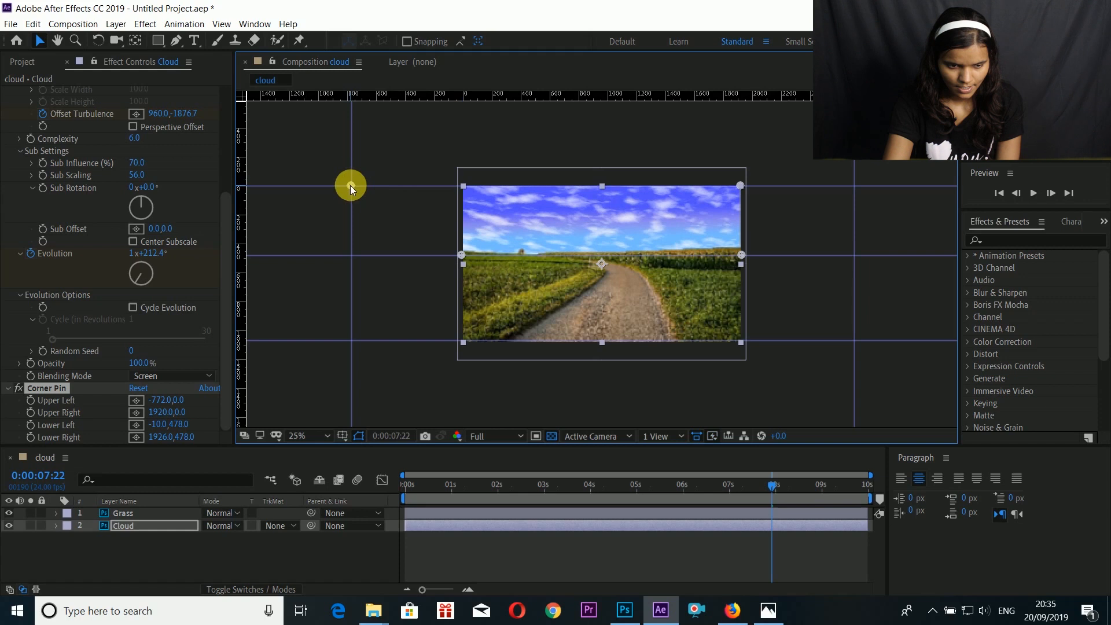
drag(735, 186, 855, 187)
click(886, 212)
Preview the perspective-distorted clouds over the landscape from near the start of the timeline.
click(426, 488)
key(space)
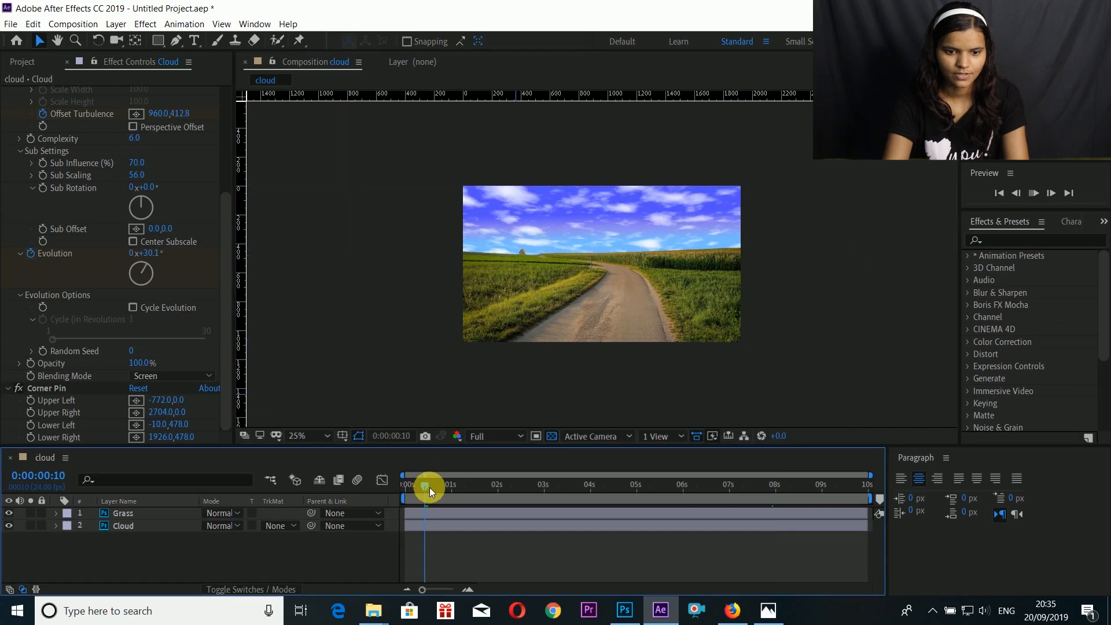
key(space)
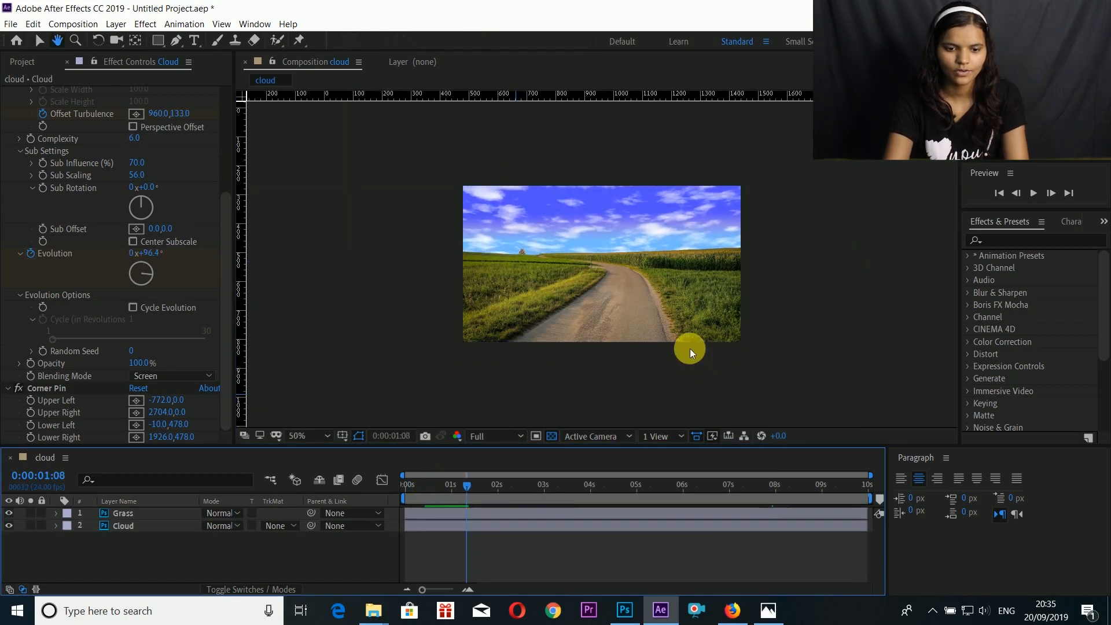
scroll(681, 350, up, 2)
key(space)
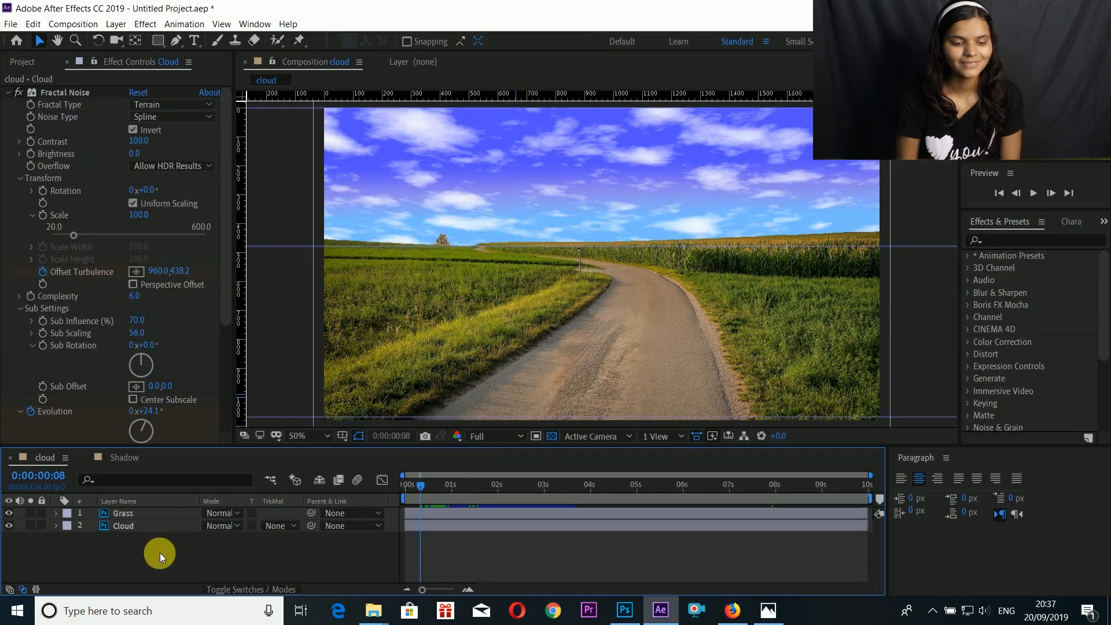
Duplicate the Cloud layer and place the copy above the Grass layer.
click(124, 527)
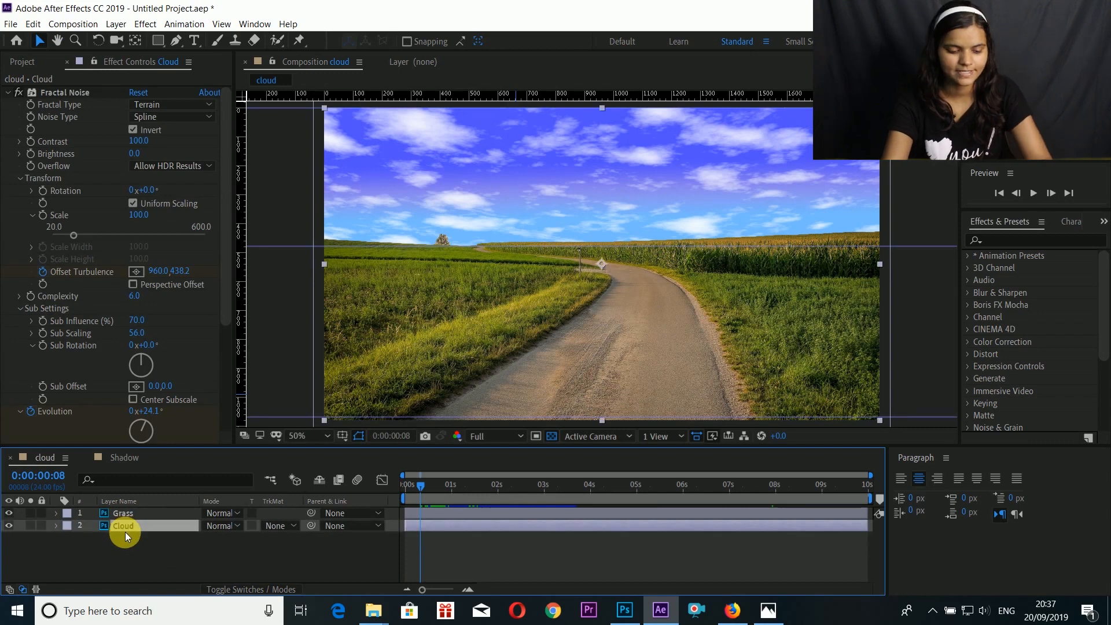
key(ctrl+d)
drag(125, 529, 128, 509)
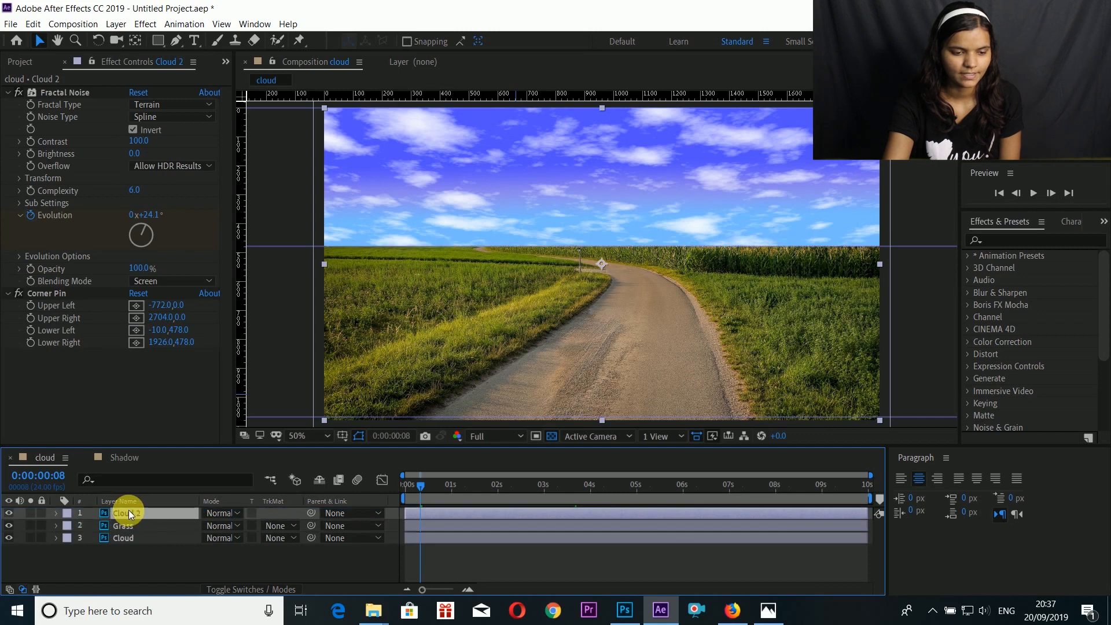
On Cloud 2, remove the Corner Pin and set the Fractal Noise to Blending Mode None with Invert turned off.
click(55, 298)
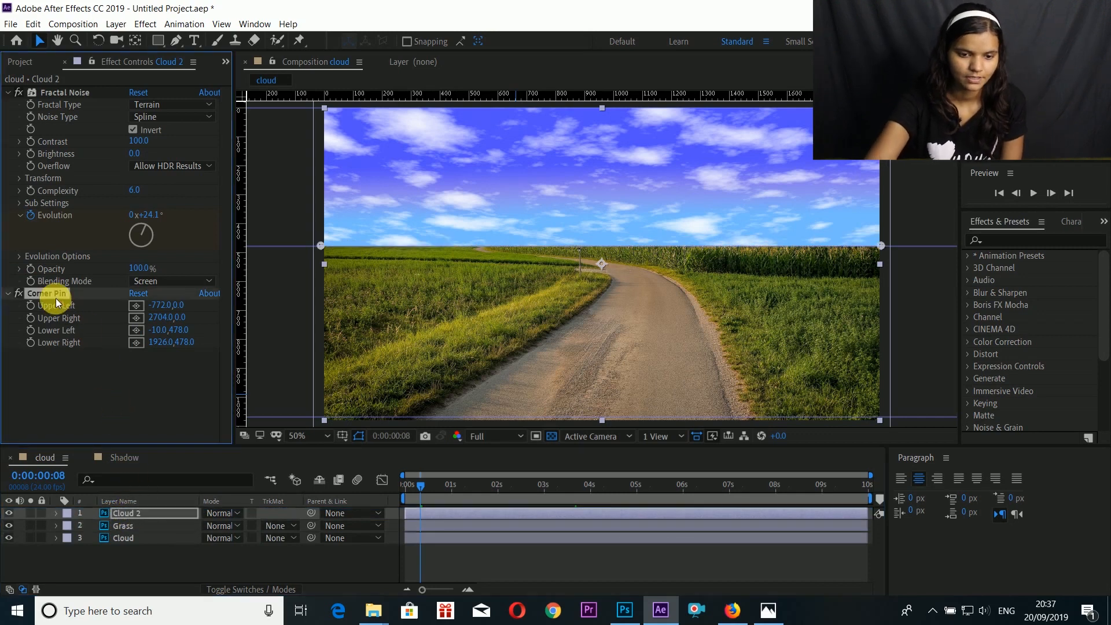
key(Delete)
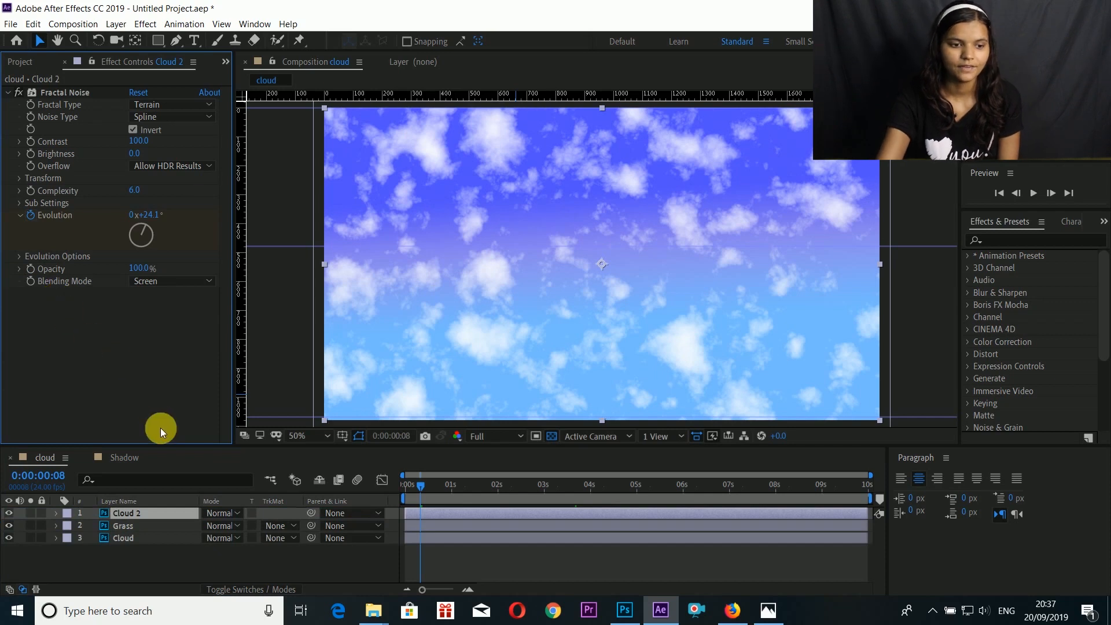
click(151, 281)
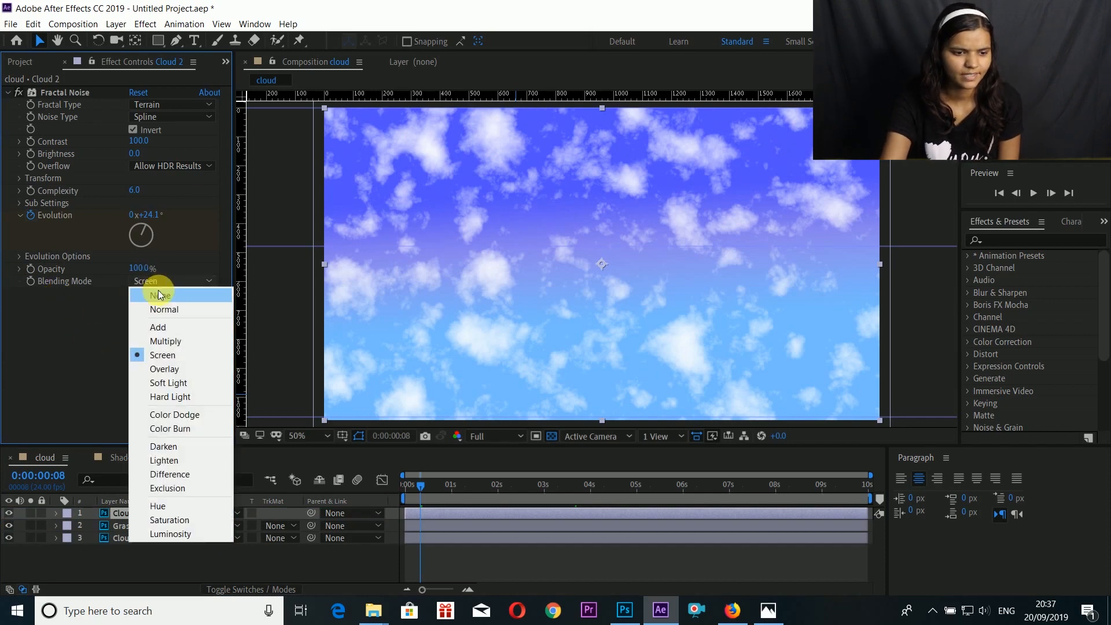
click(162, 295)
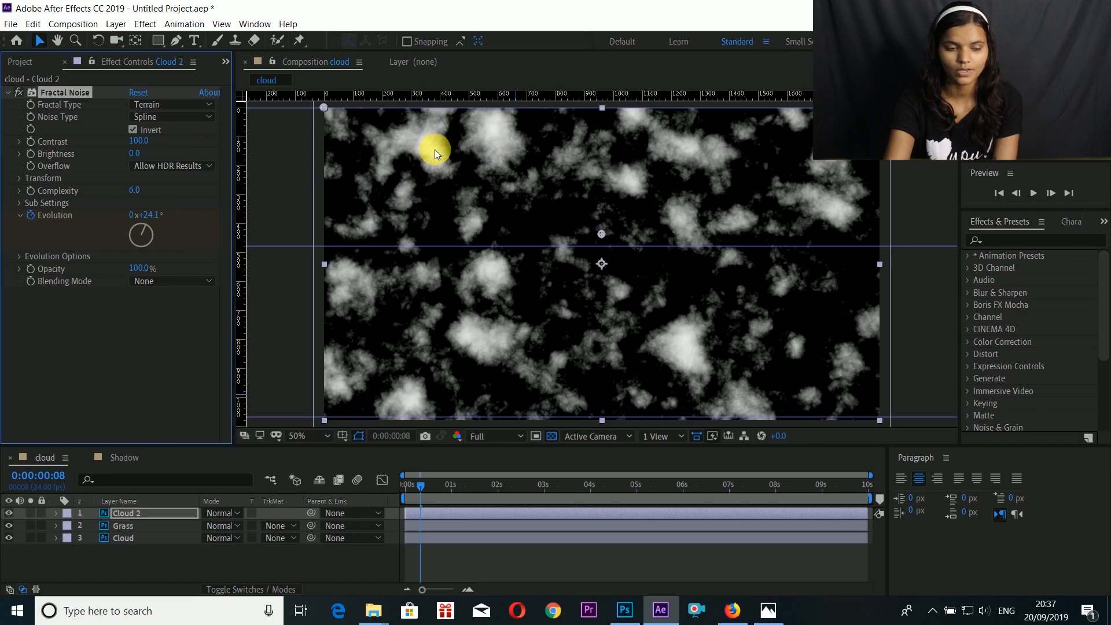
click(132, 130)
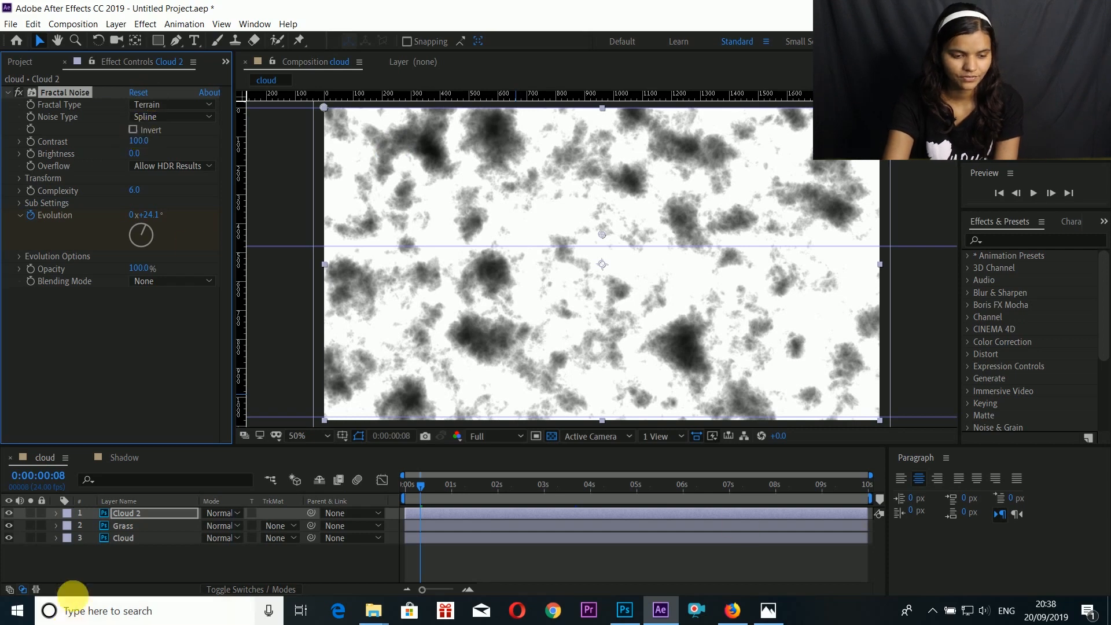
Pre-compose the Cloud 2 layer as "Shadow", moving all attributes into the new composition.
click(134, 515)
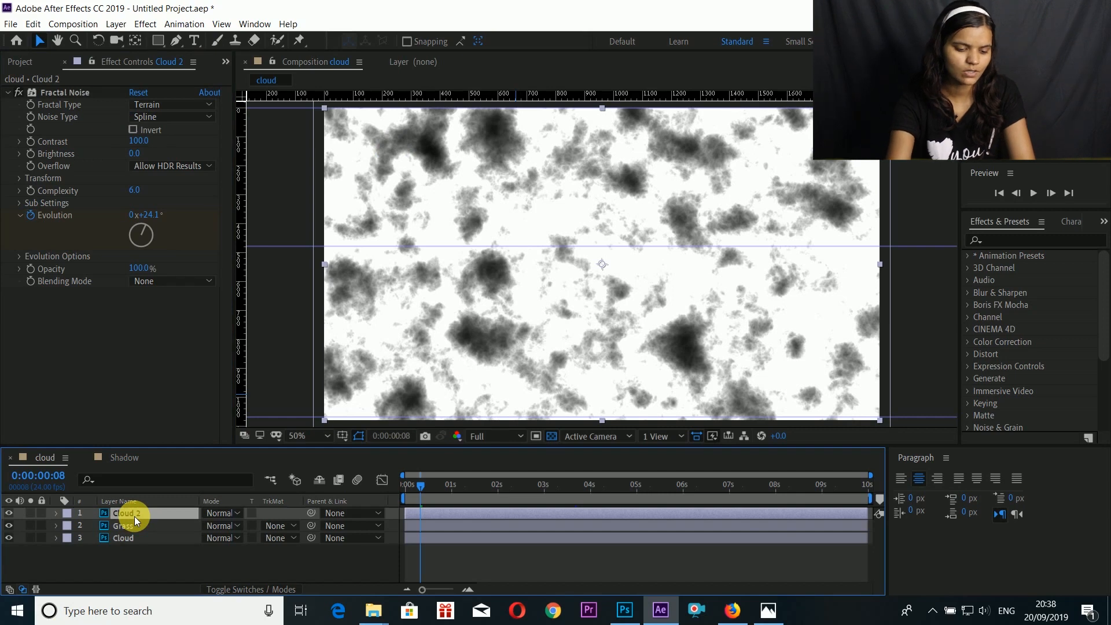
key(ctrl+shift+c)
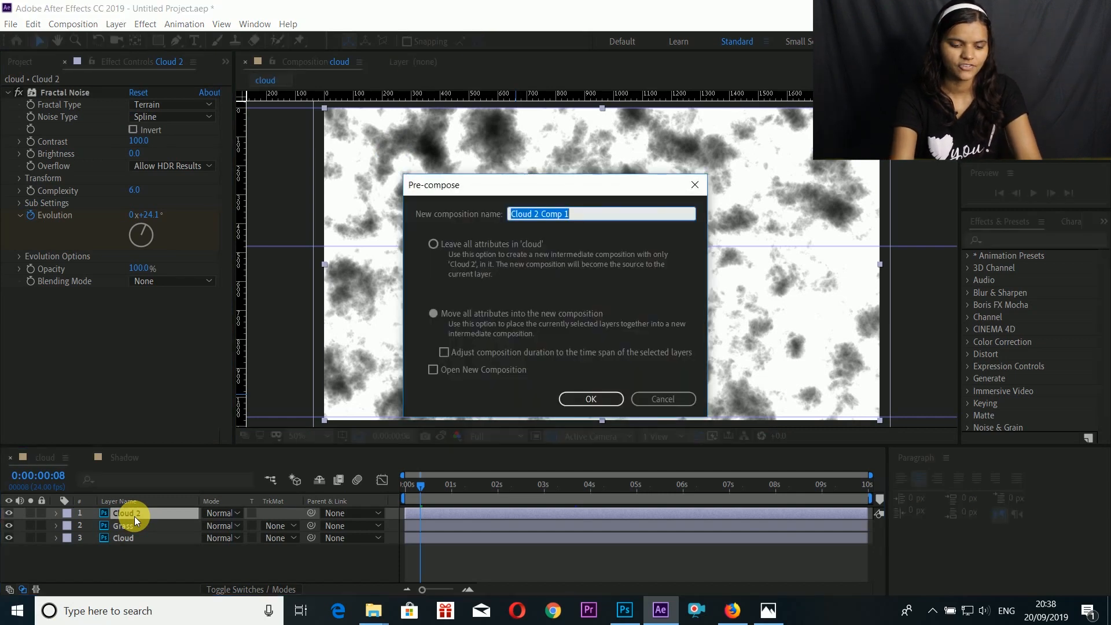
text(Shadow)
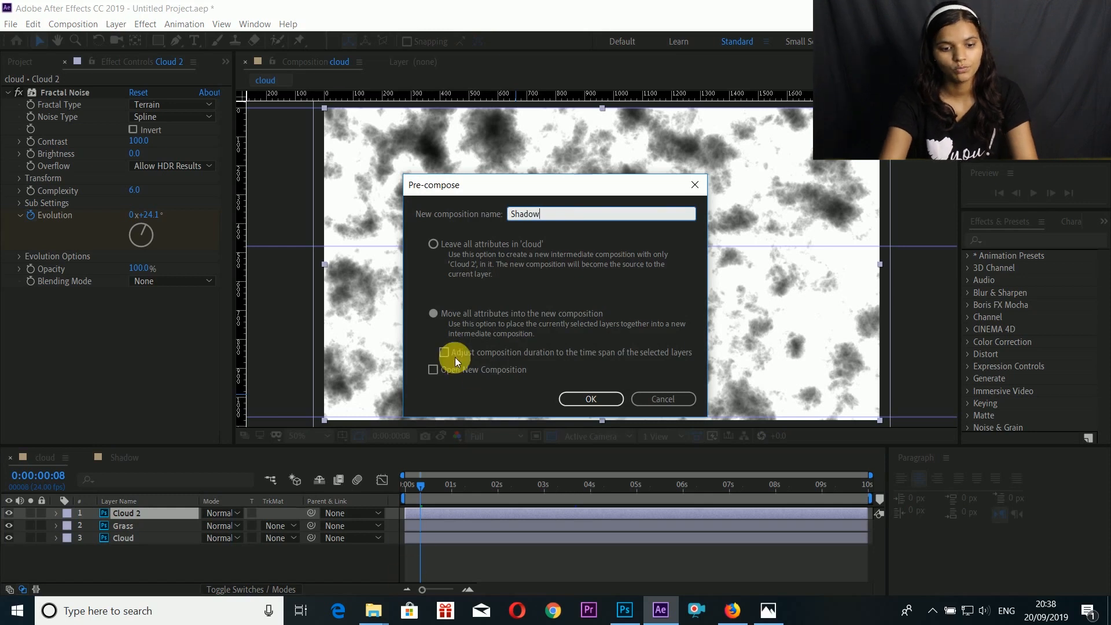
click(446, 315)
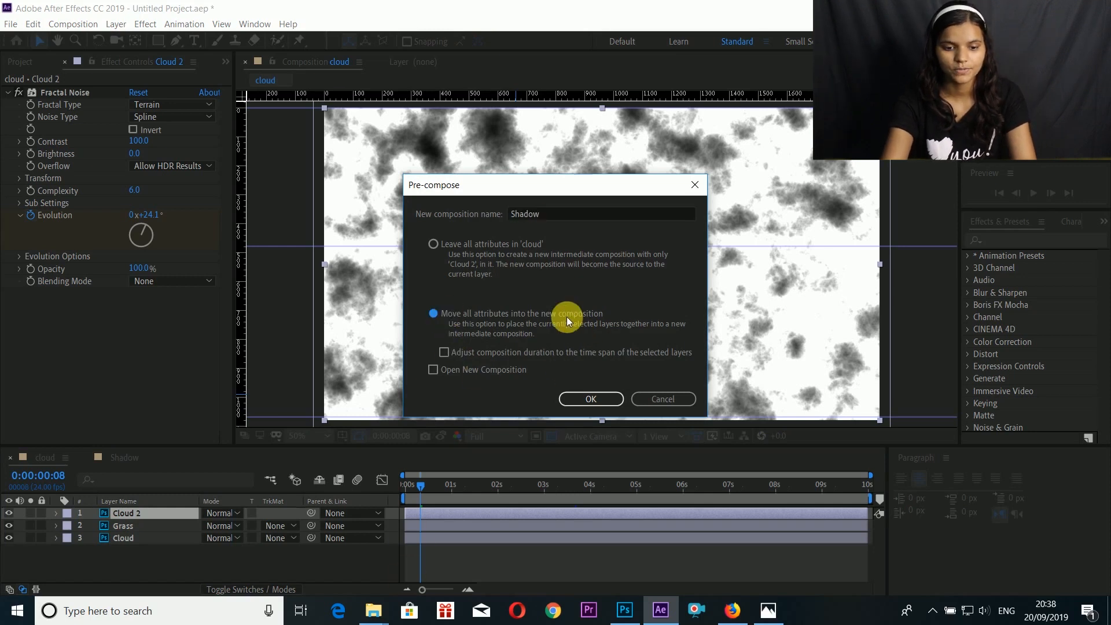
click(589, 398)
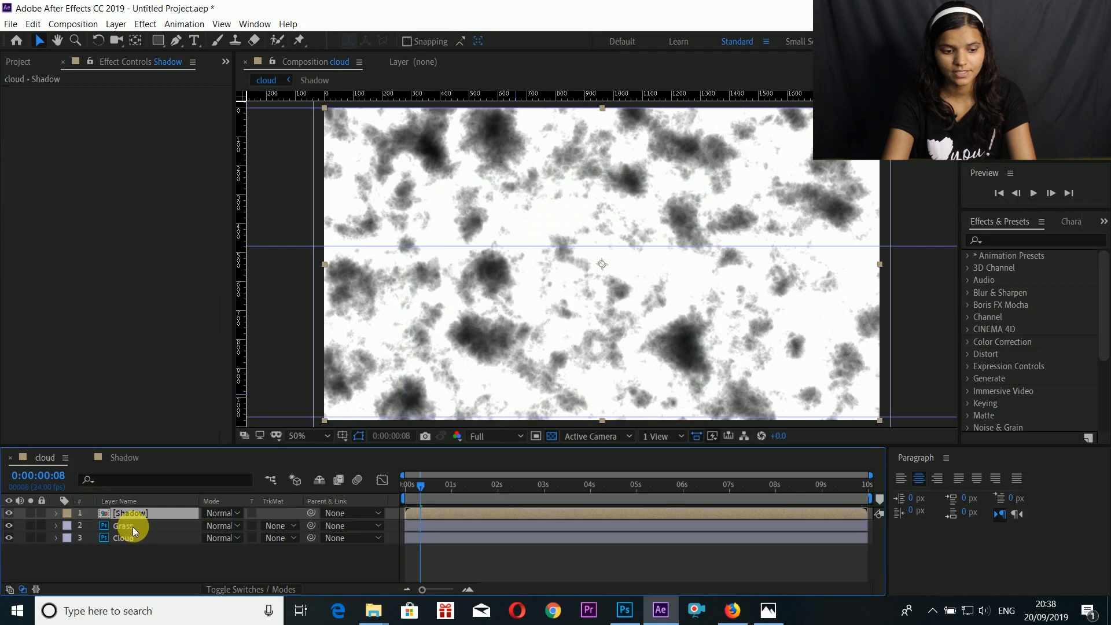
Duplicate the Grass layer and place the copy above the Shadow layer.
click(133, 526)
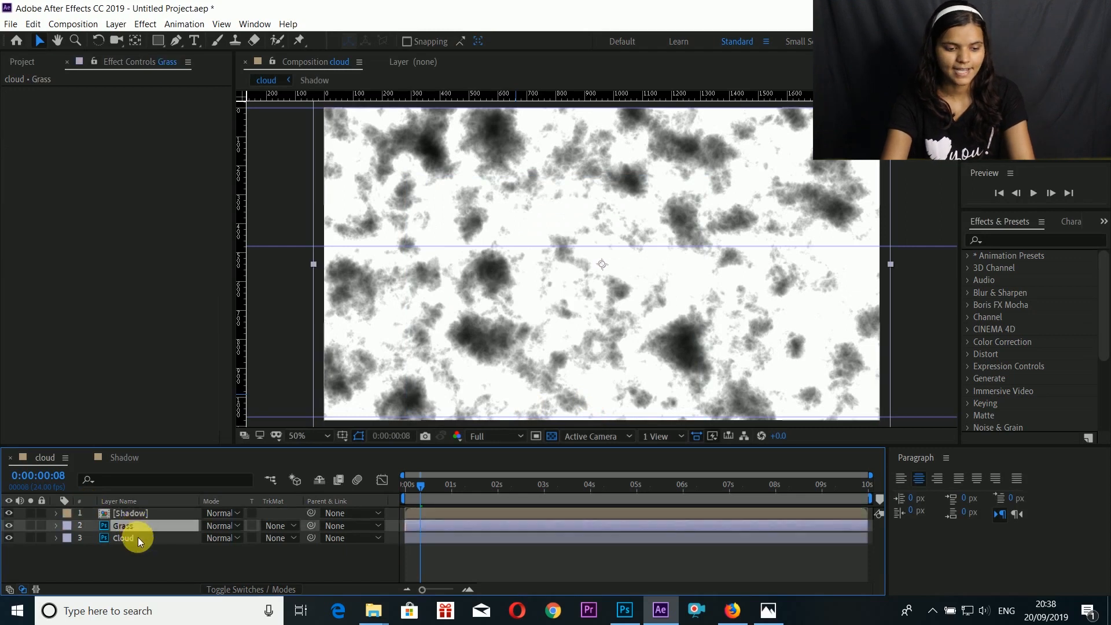
key(ctrl+d)
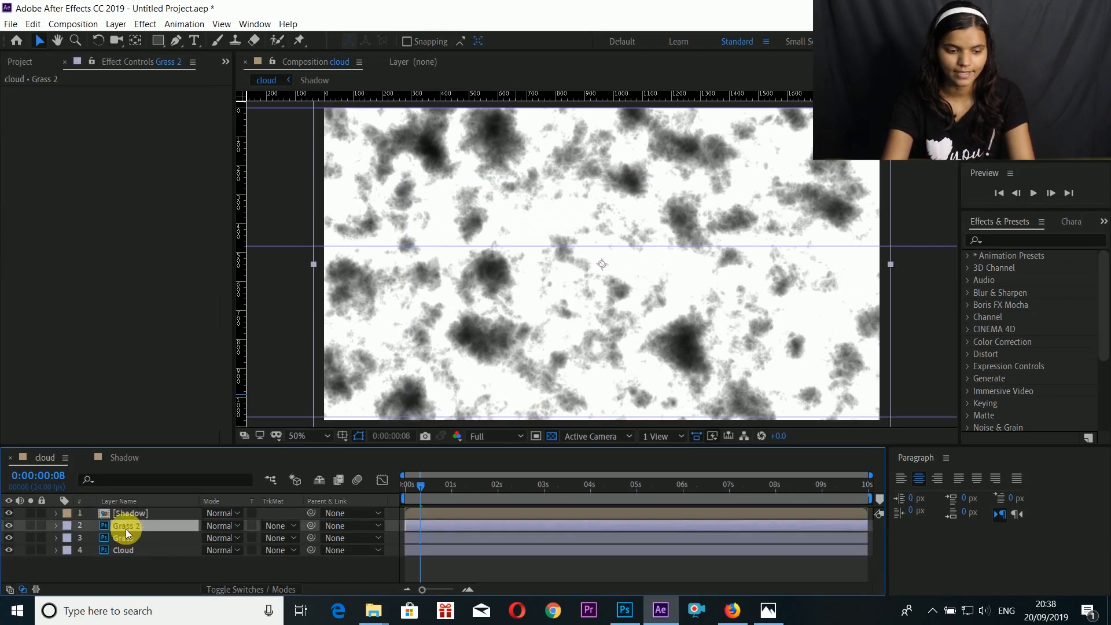
drag(126, 529, 139, 503)
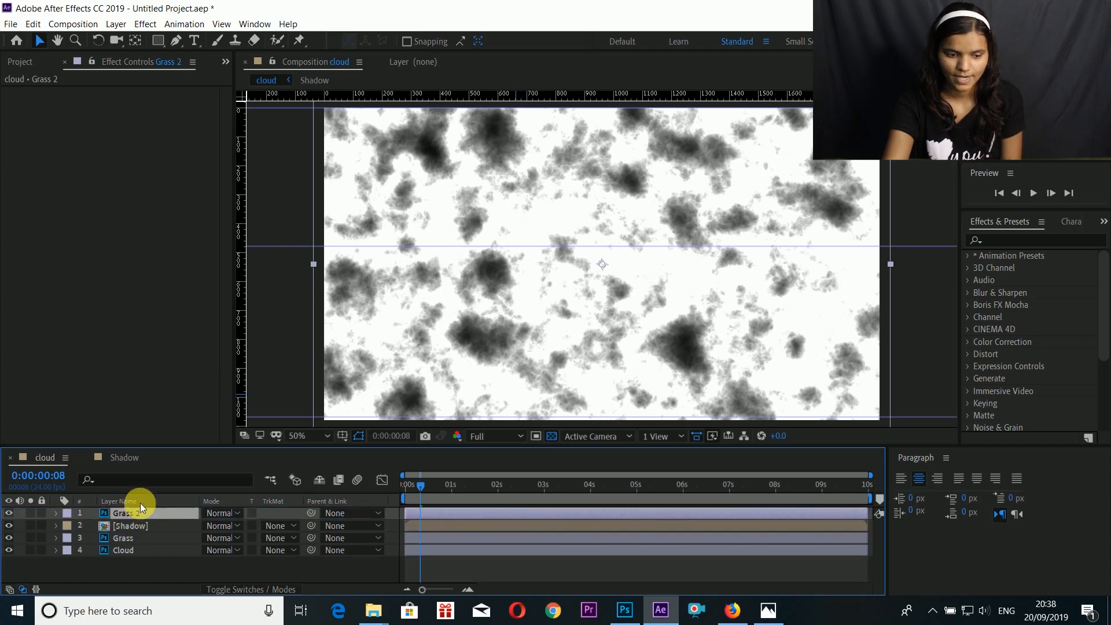
Set the Shadow layer's track matte to Alpha Matte "Grass 2".
click(152, 525)
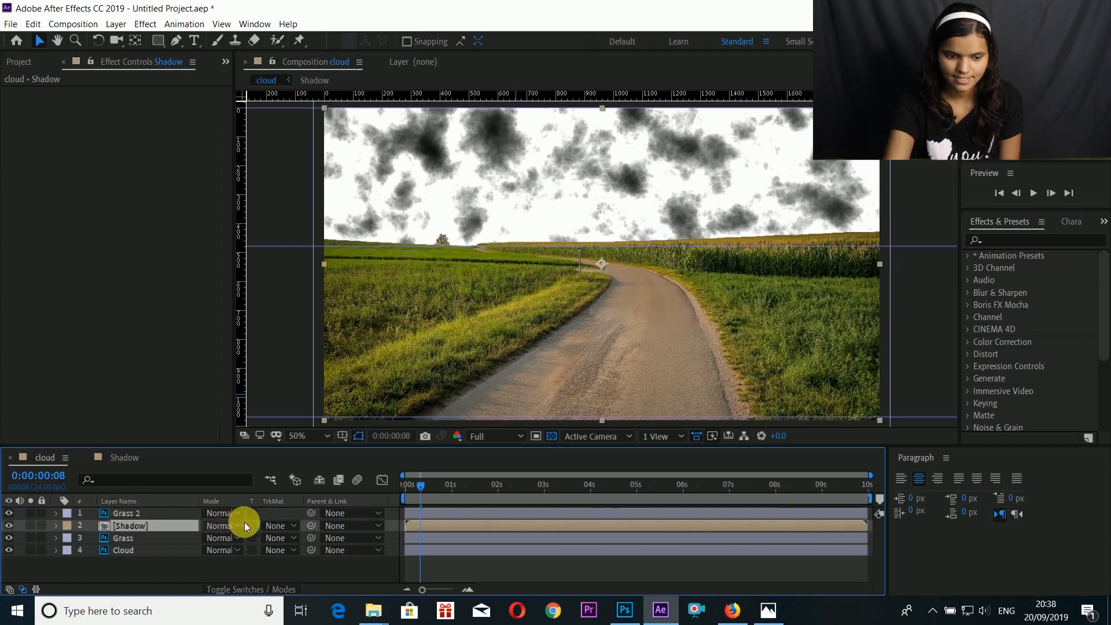
click(273, 526)
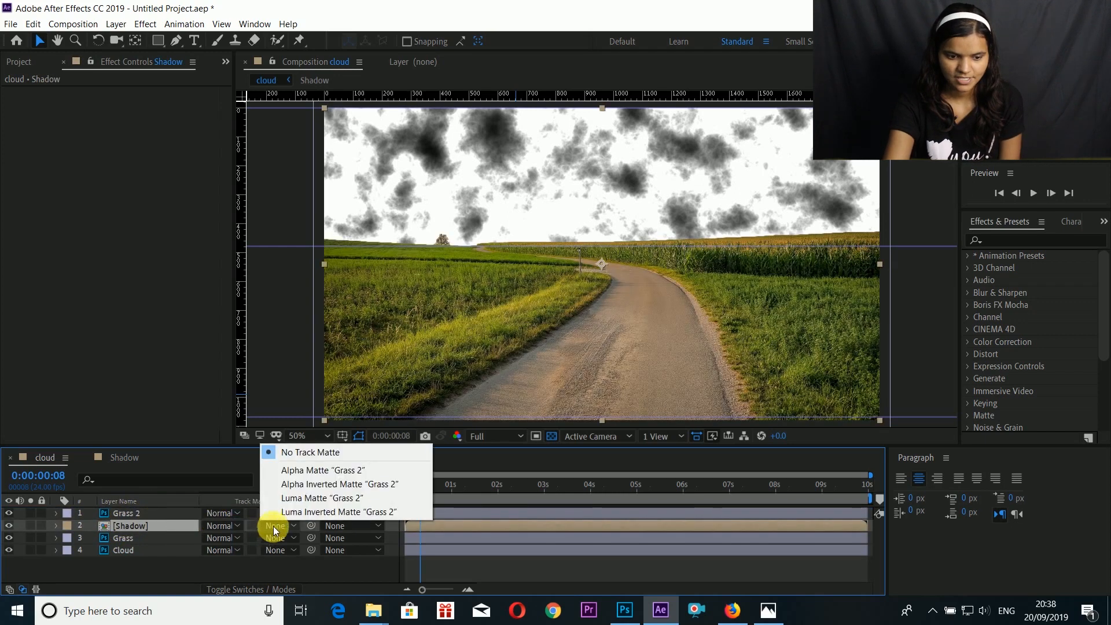
click(302, 471)
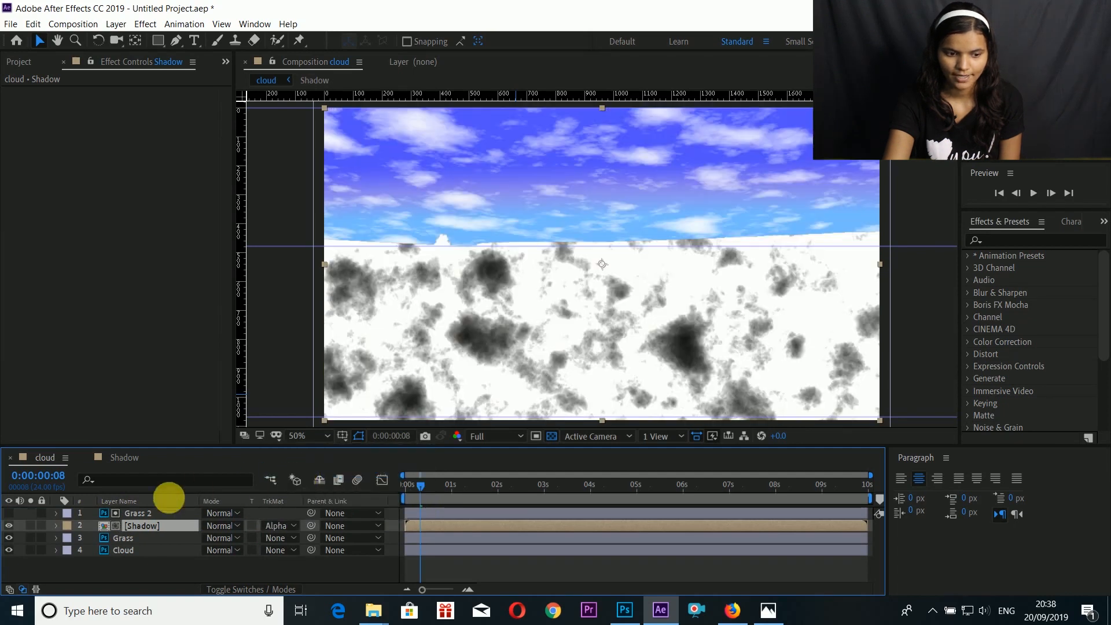
Set the Shadow layer's blending mode to Multiply and preview the moving shadows over the landscape.
click(137, 514)
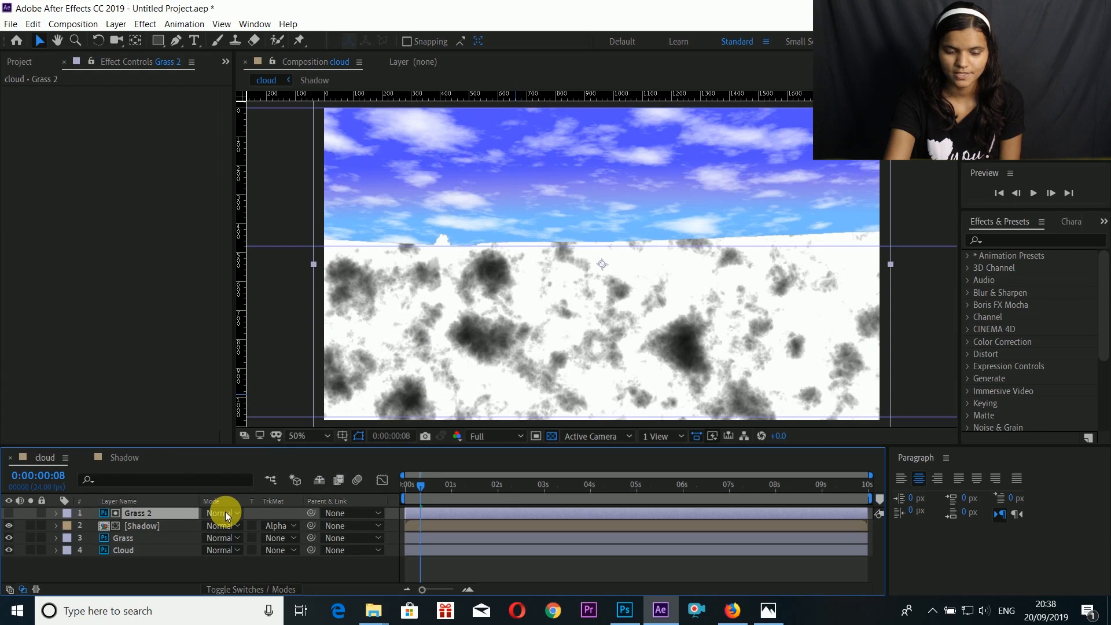
click(175, 525)
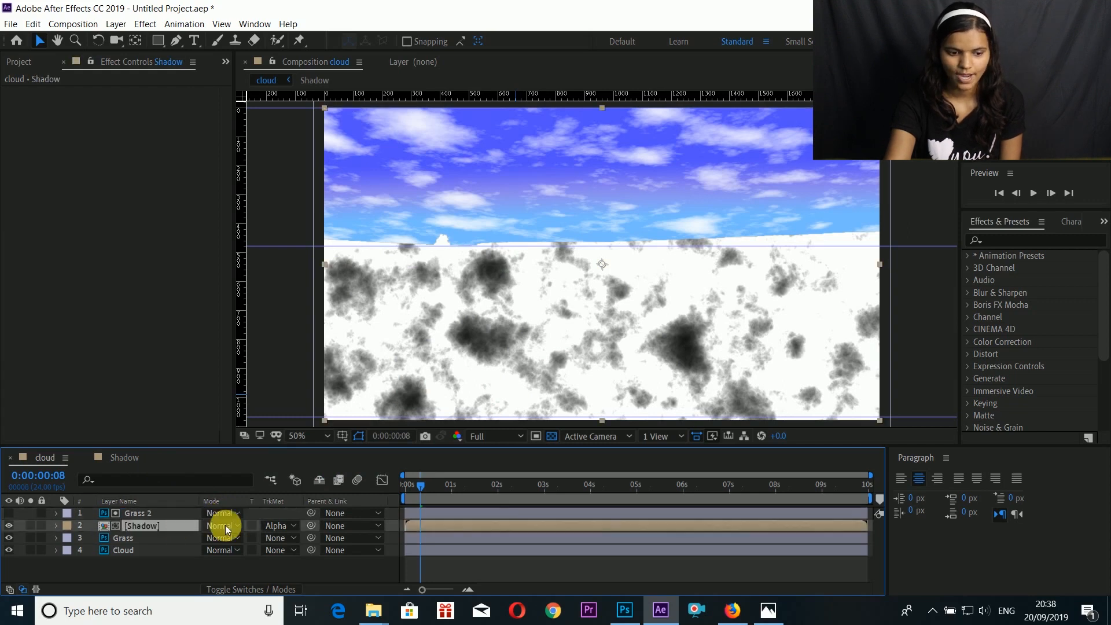
click(224, 525)
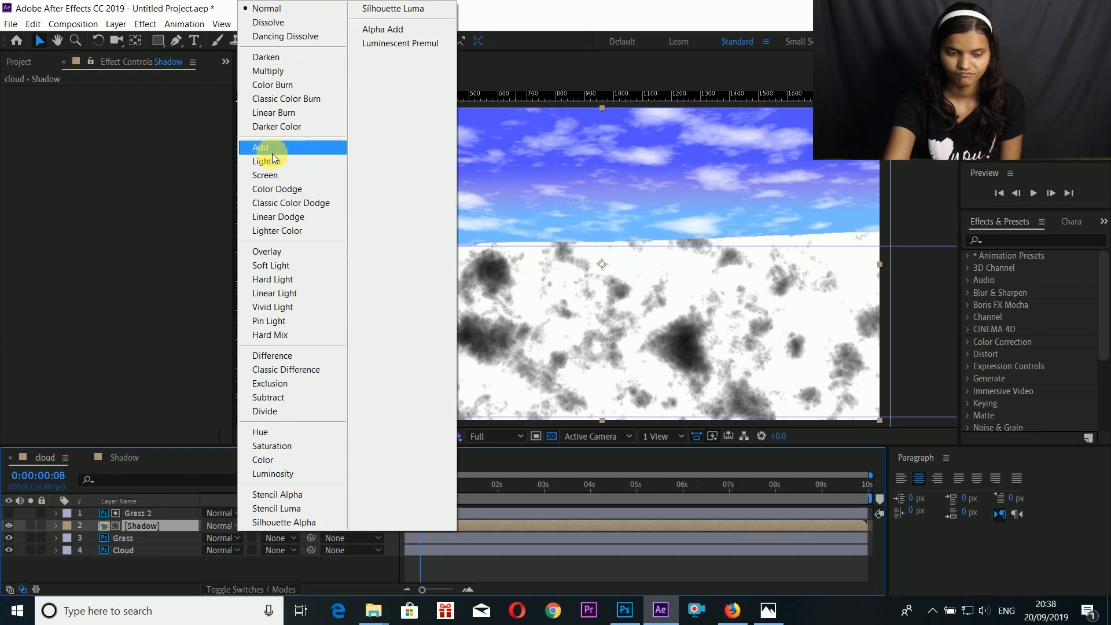
click(267, 72)
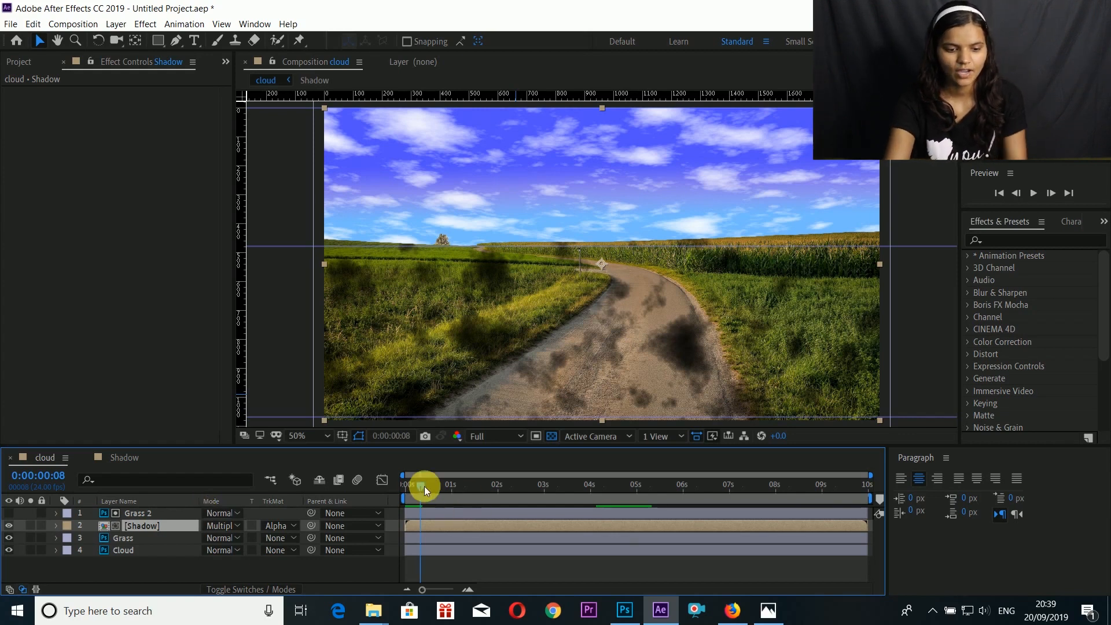
key(space)
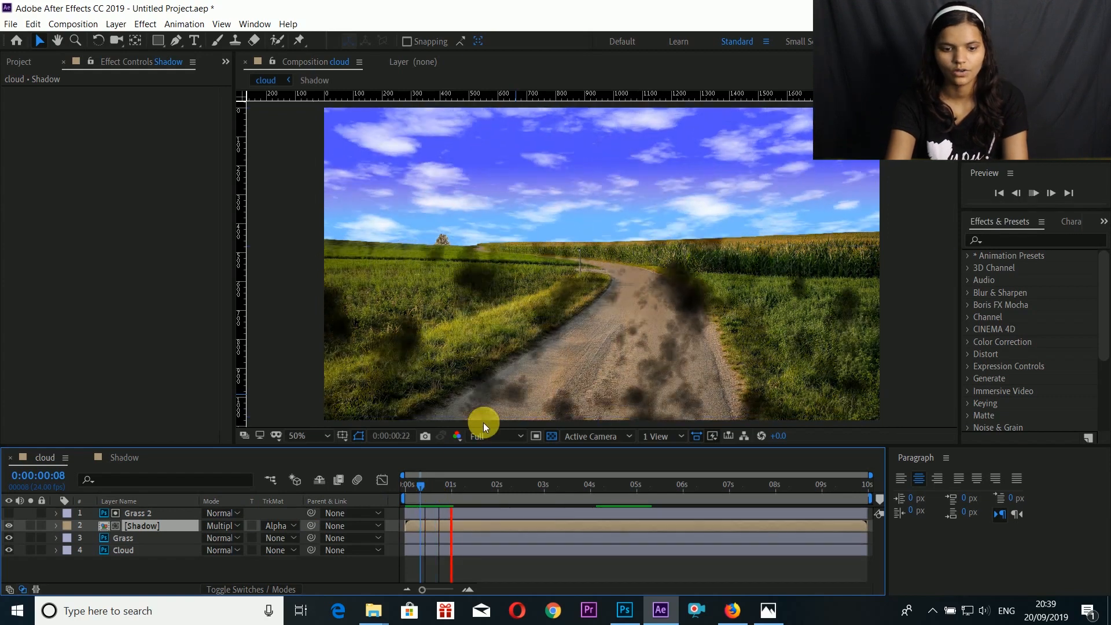
key(space)
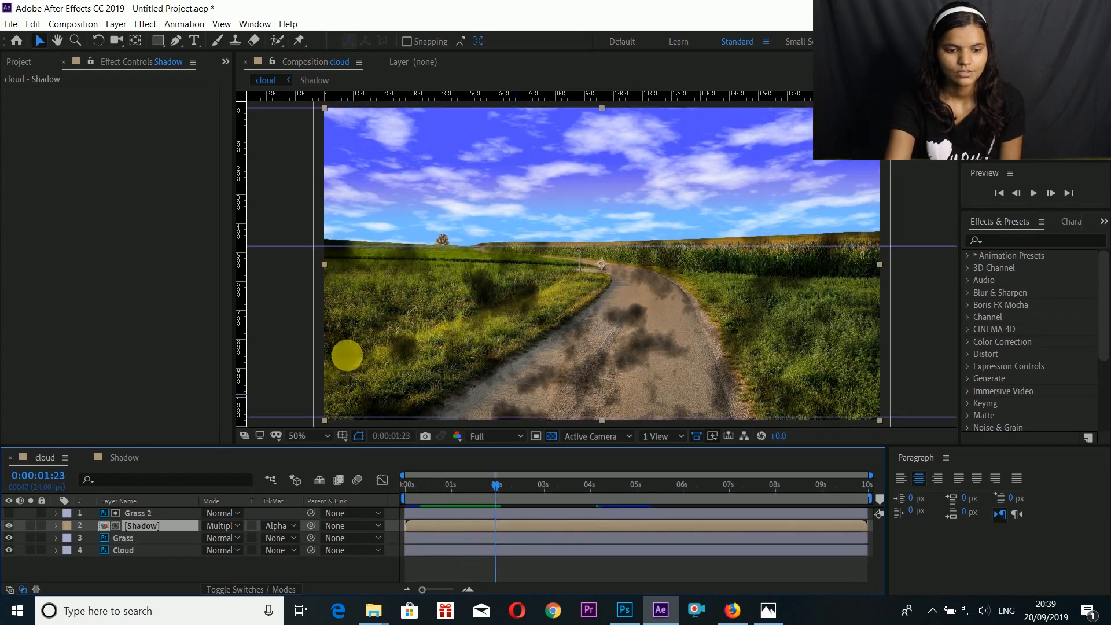
Flip the Shadow layer vertically and preview the result.
scroll(555, 249, down, 2)
right_click(561, 211)
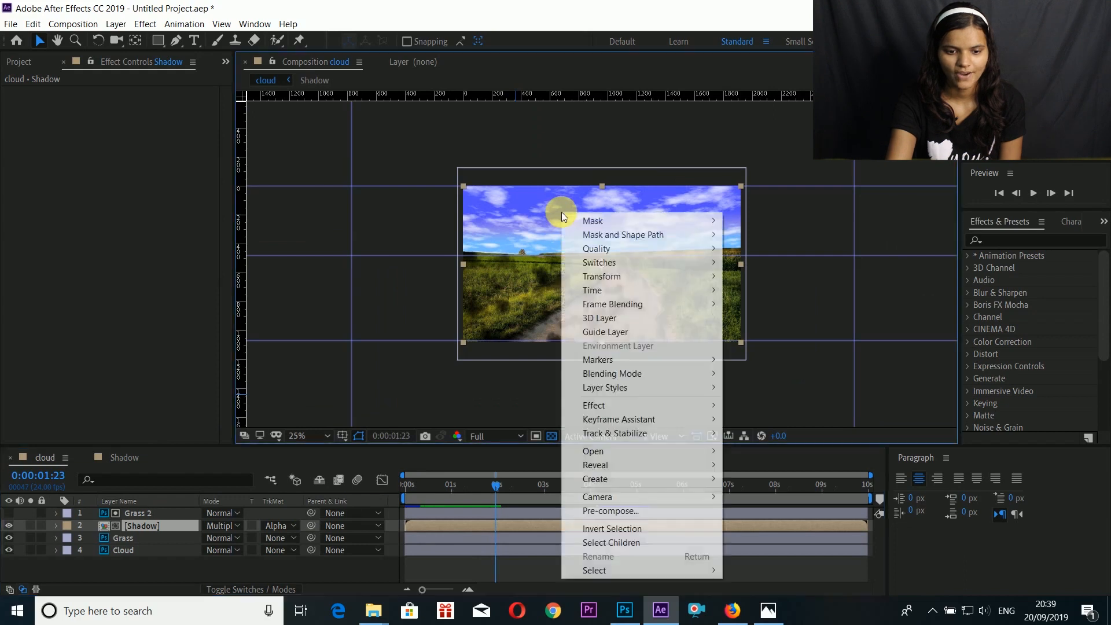
mouse_move(599, 276)
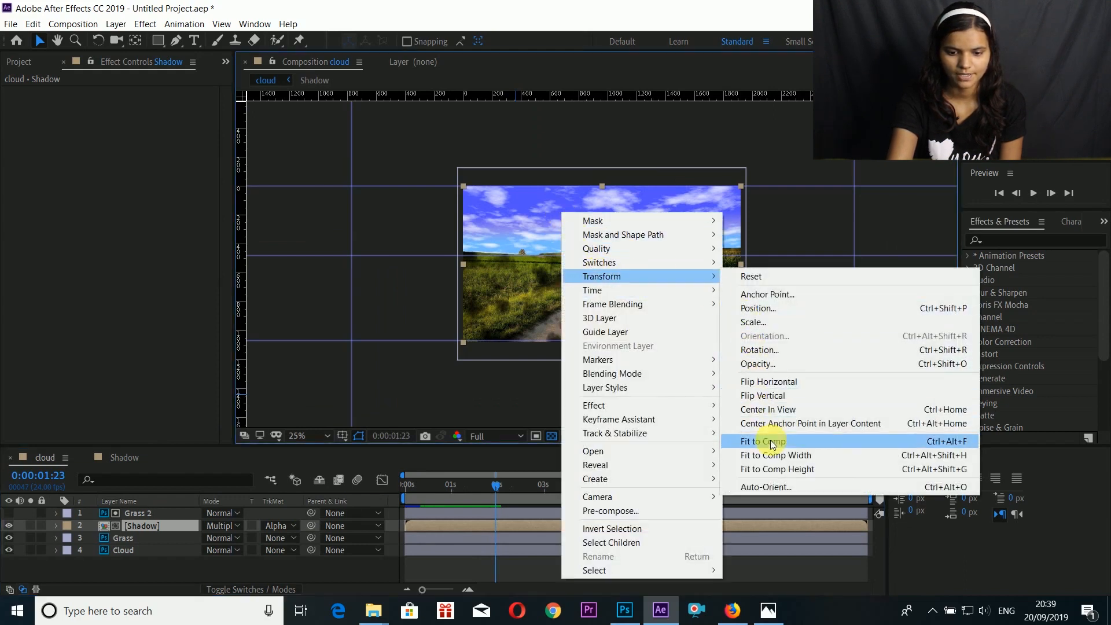
click(779, 395)
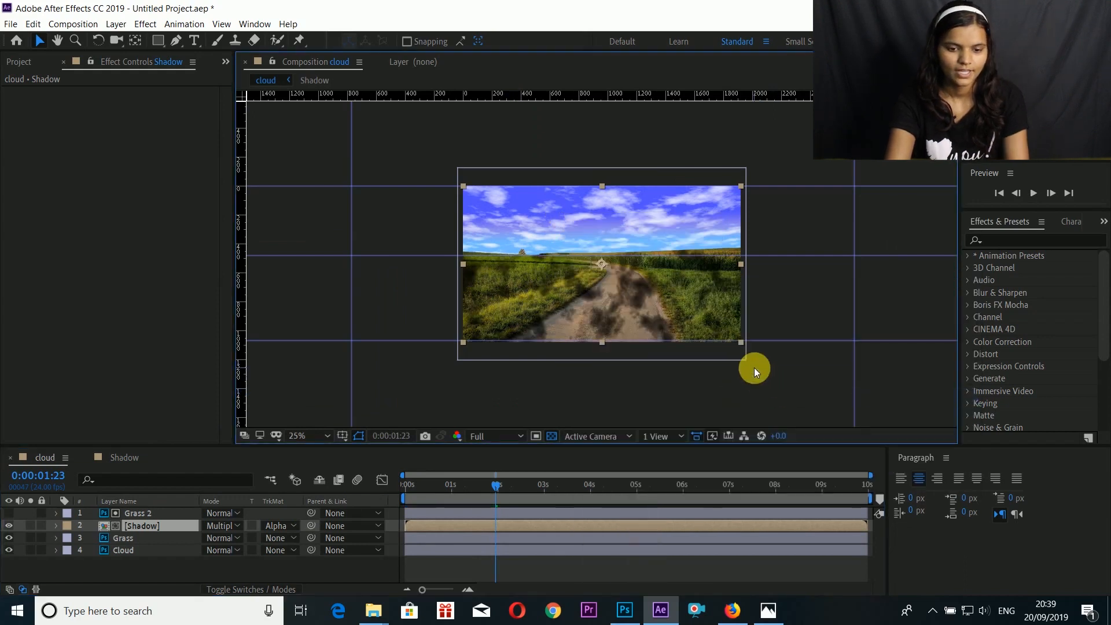
click(751, 370)
key(space)
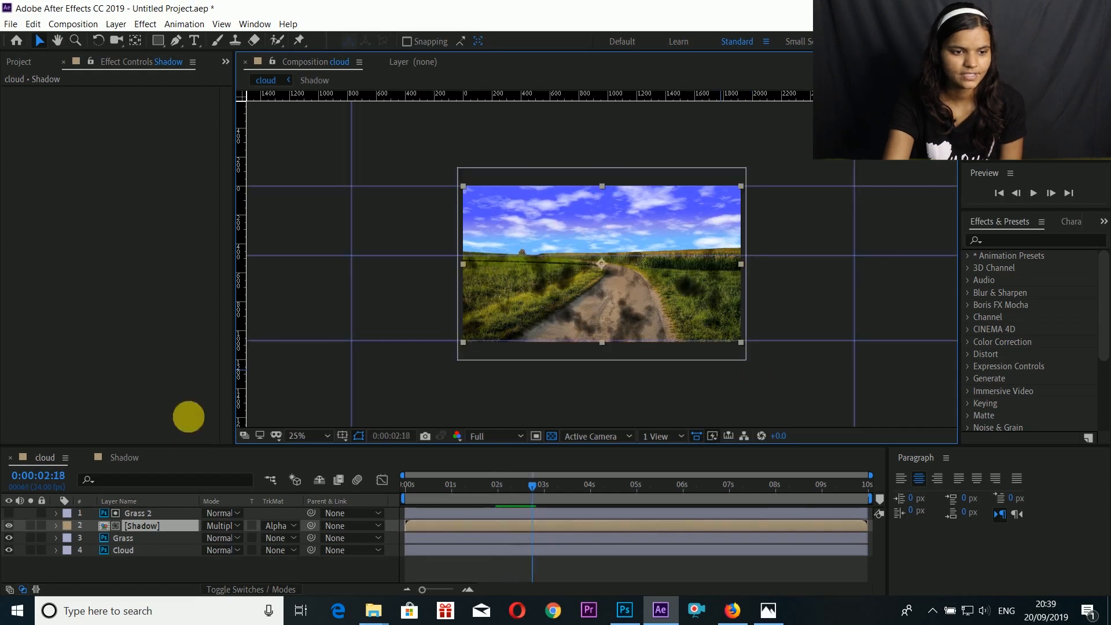
Apply Corner Pin to the Shadow layer and move its lower corners to the horizon guide, about -14, 602 and 1926, 602.
click(143, 28)
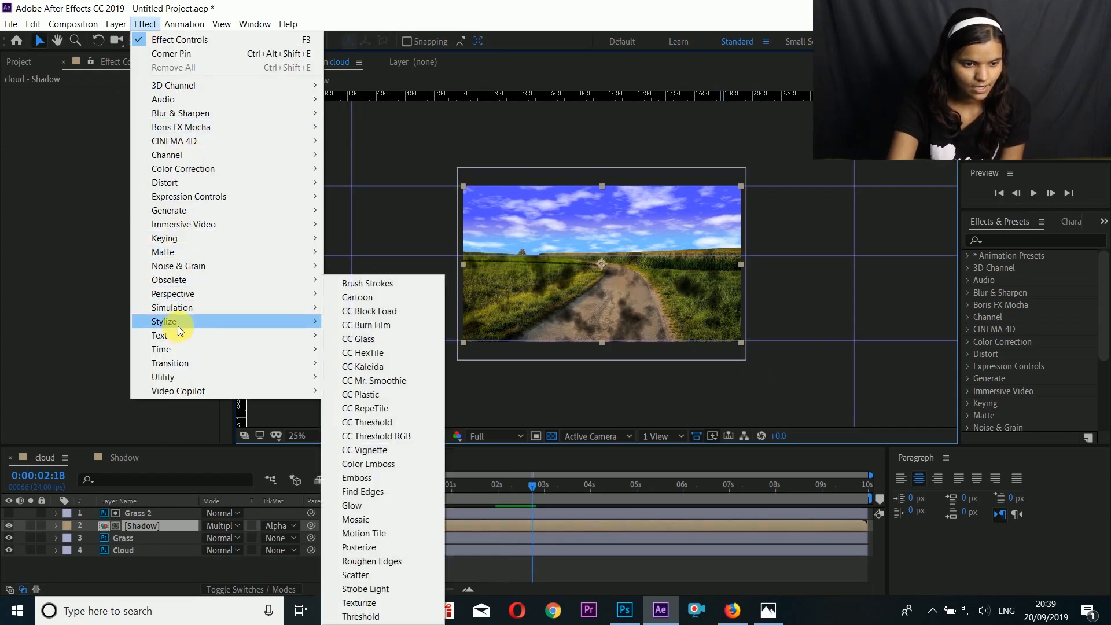
mouse_move(186, 182)
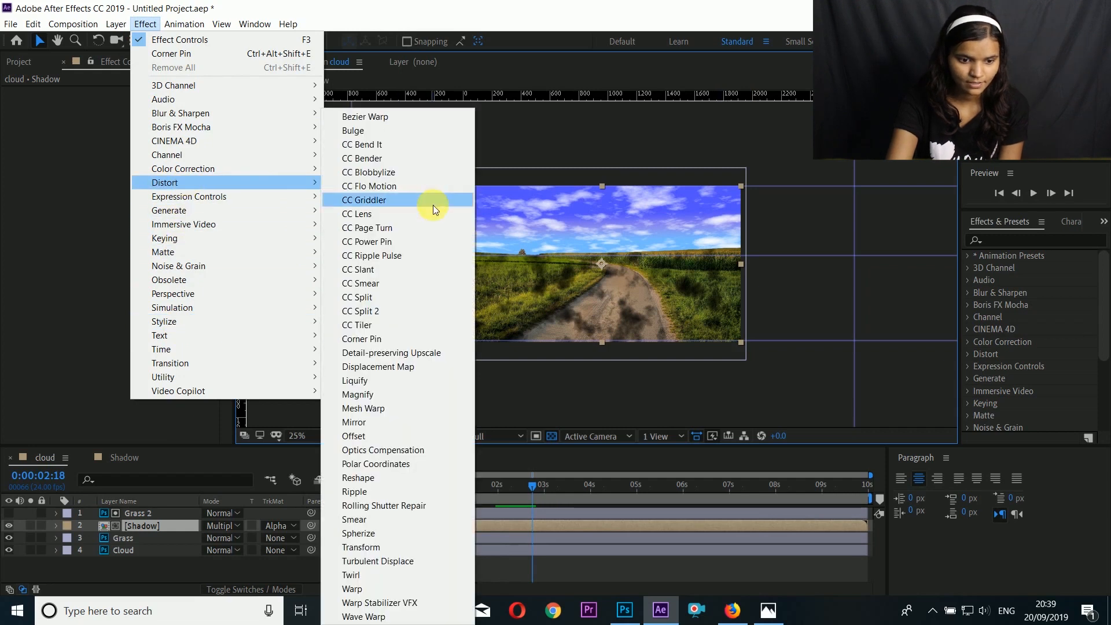
click(363, 337)
key(period)
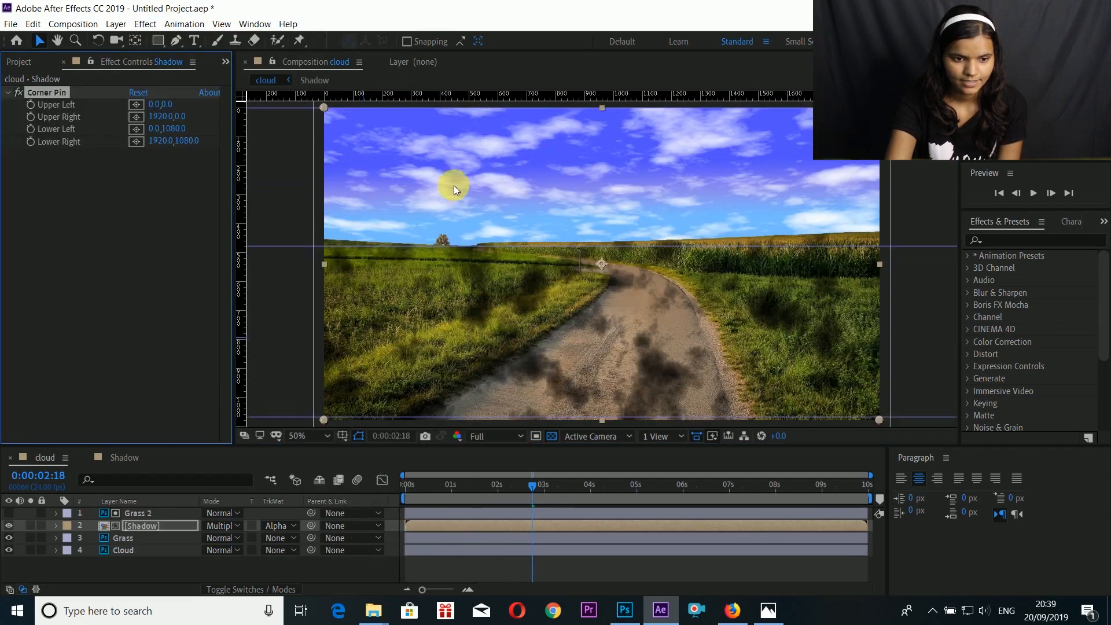
drag(324, 109, 320, 247)
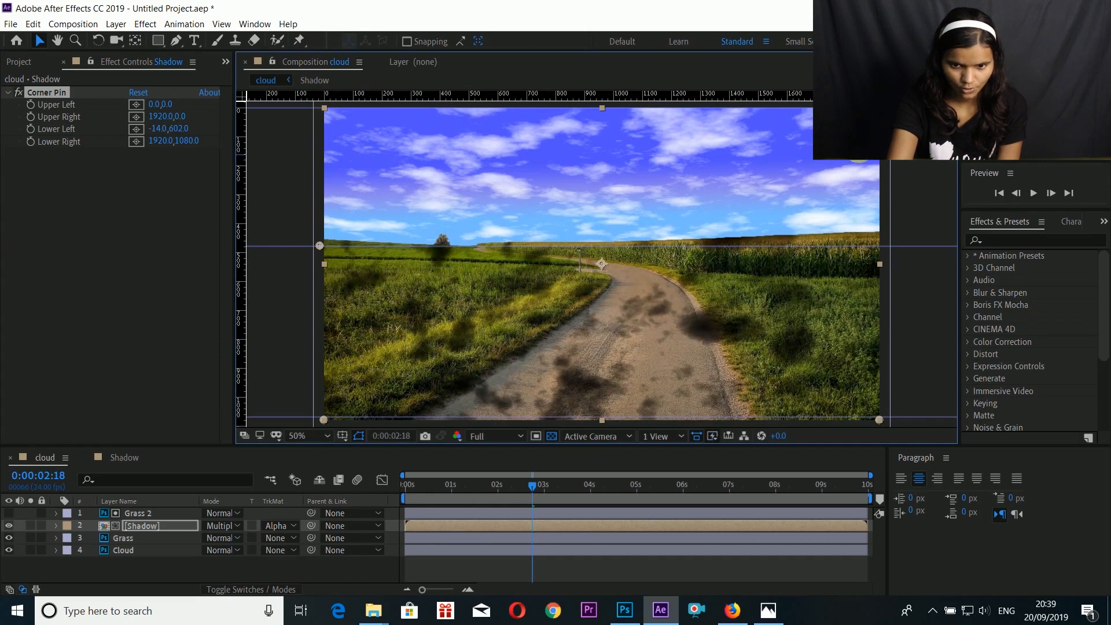
drag(879, 419, 884, 245)
Spread the Shadow's upper Corner Pin corners out to the vertical guides, upper left about -772, 12 and upper right about 2704, 12.
scroll(883, 246, down, 2)
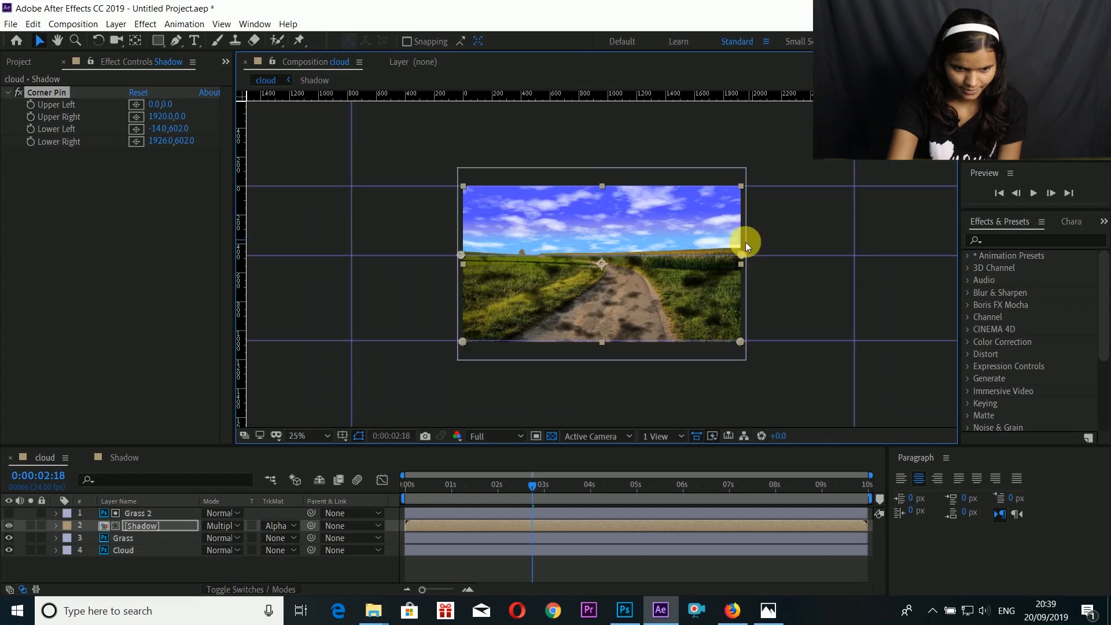
drag(460, 342, 349, 337)
drag(737, 338, 855, 341)
click(602, 411)
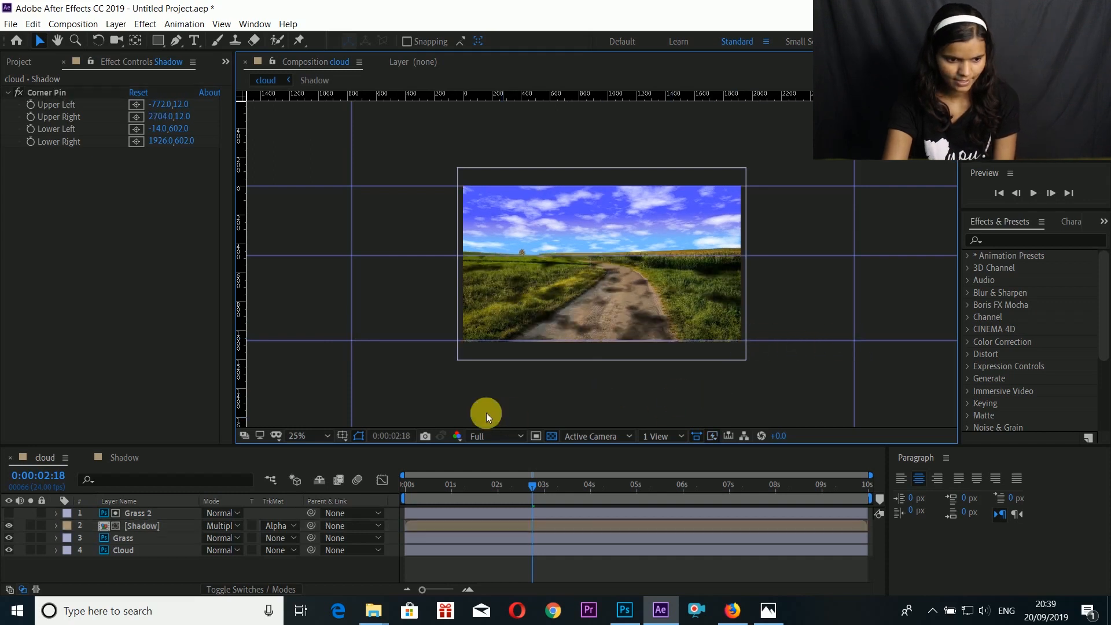
Set the Shadow layer's opacity to 50%.
click(151, 529)
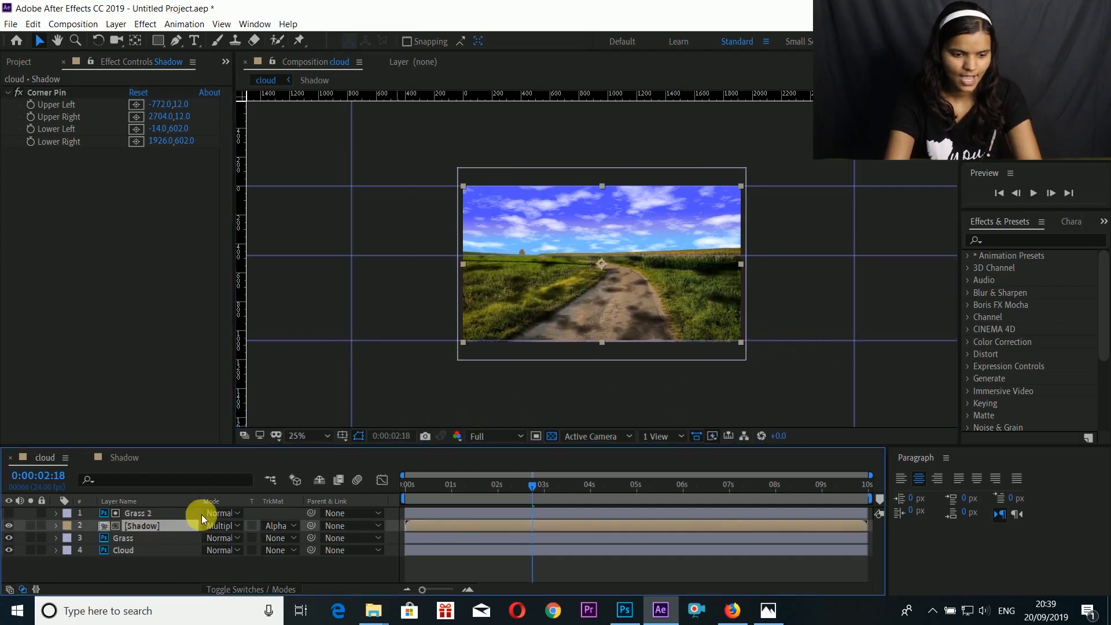
key(t)
click(220, 537)
text(50)
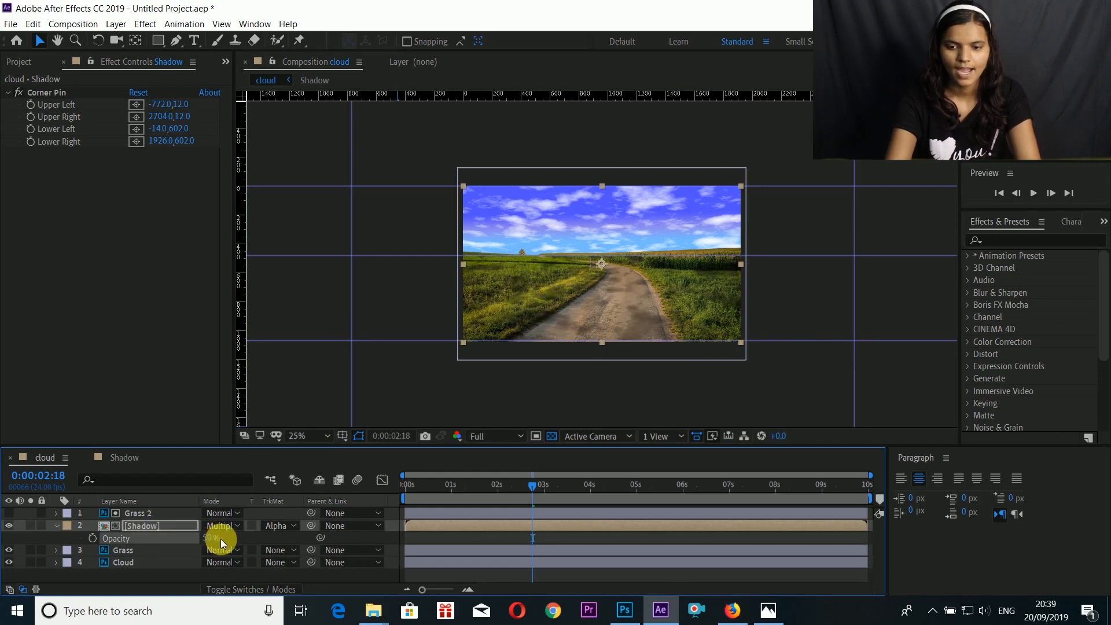
Apply Gaussian Blur to the Shadow layer and set its Blurriness to 50.
click(1007, 242)
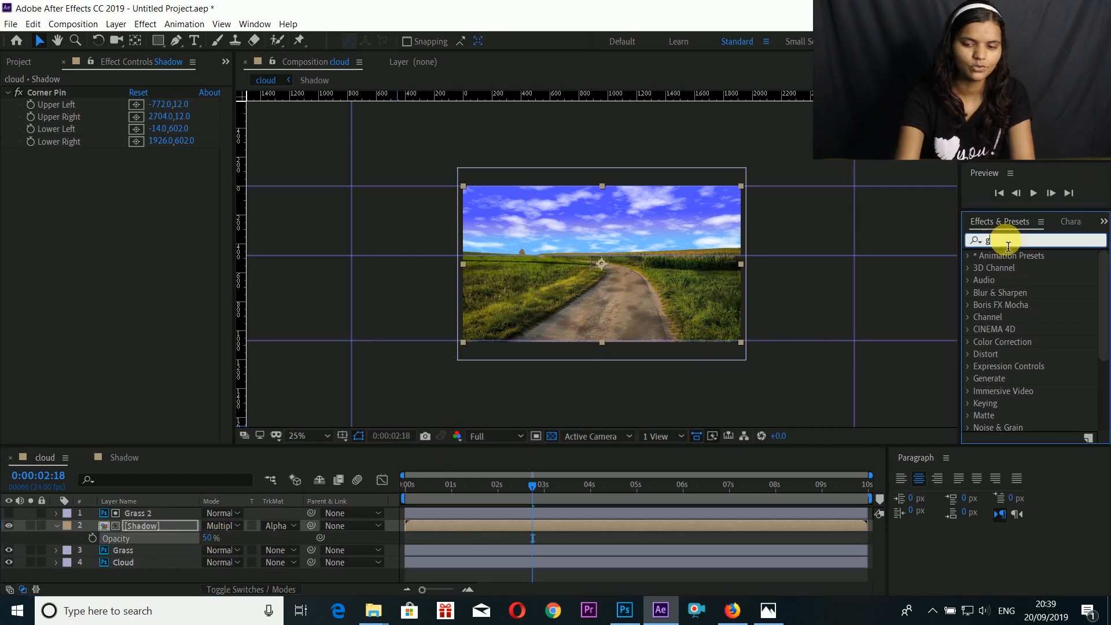
text(gau)
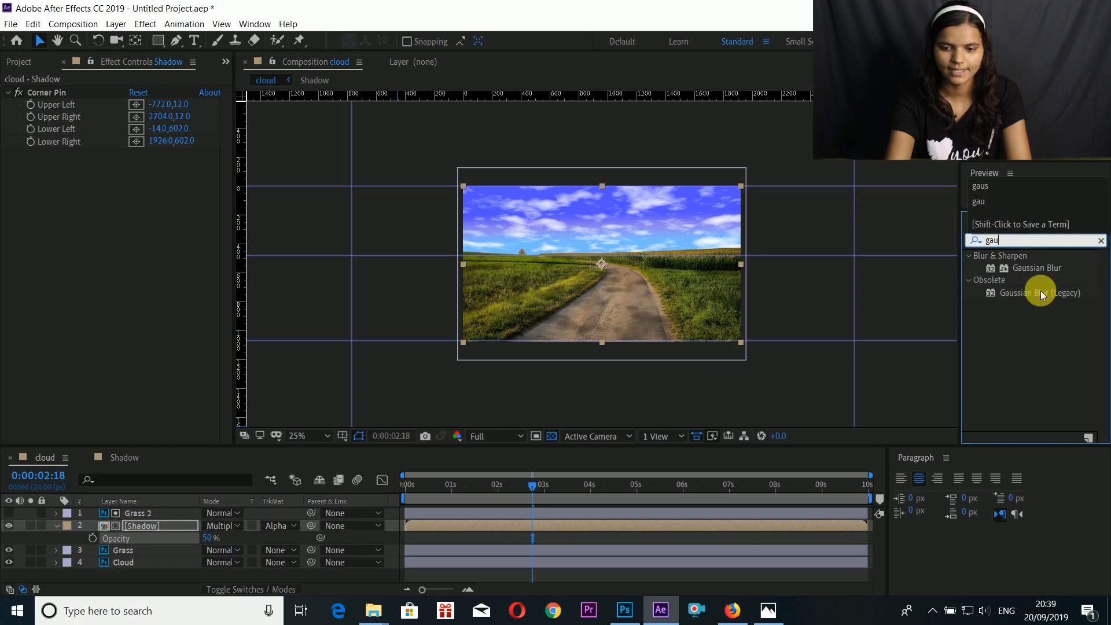
click(1018, 243)
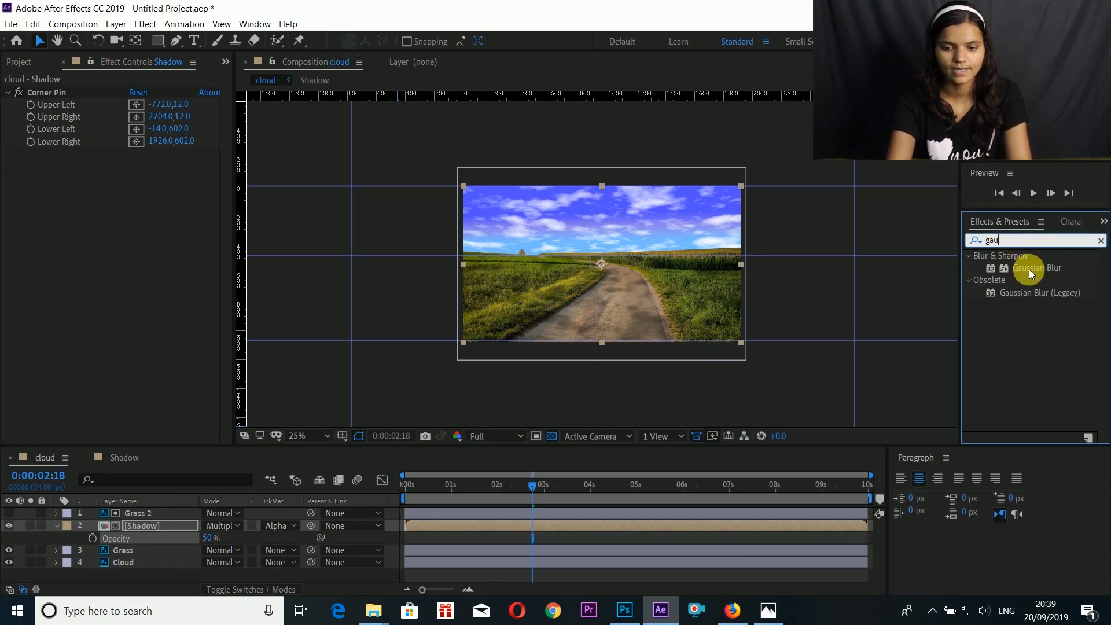
click(1029, 269)
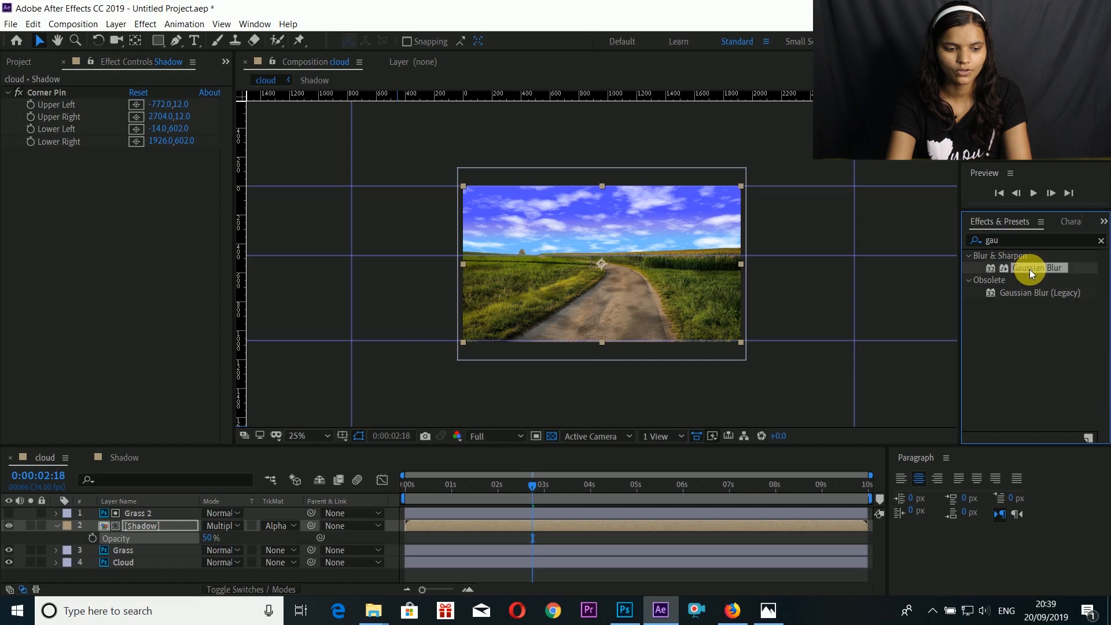
click(141, 525)
double_click(1069, 268)
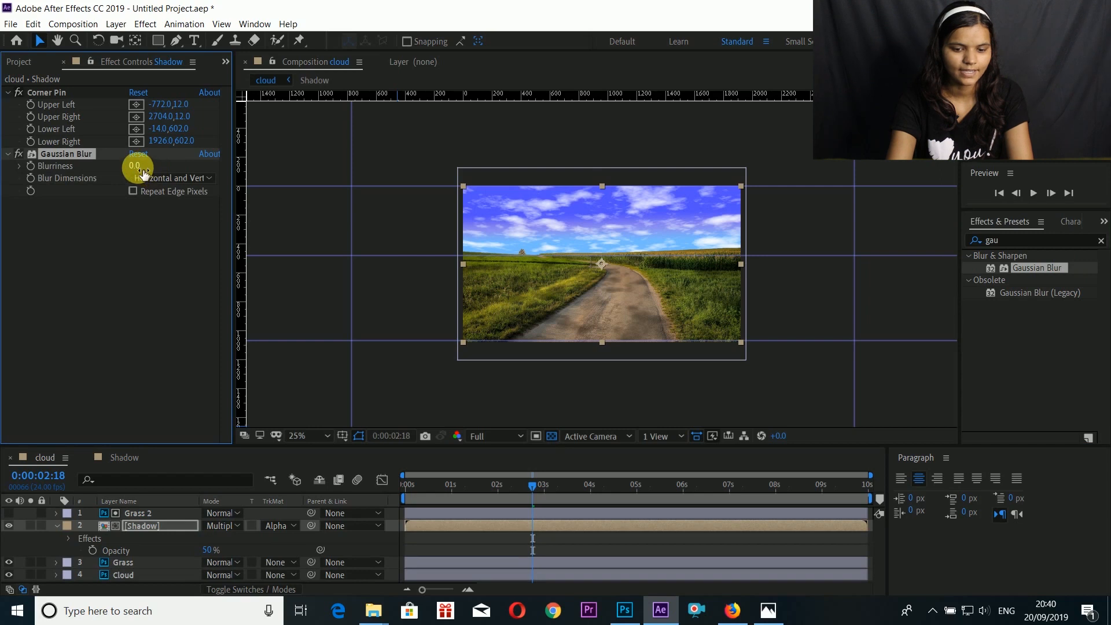
text(50)
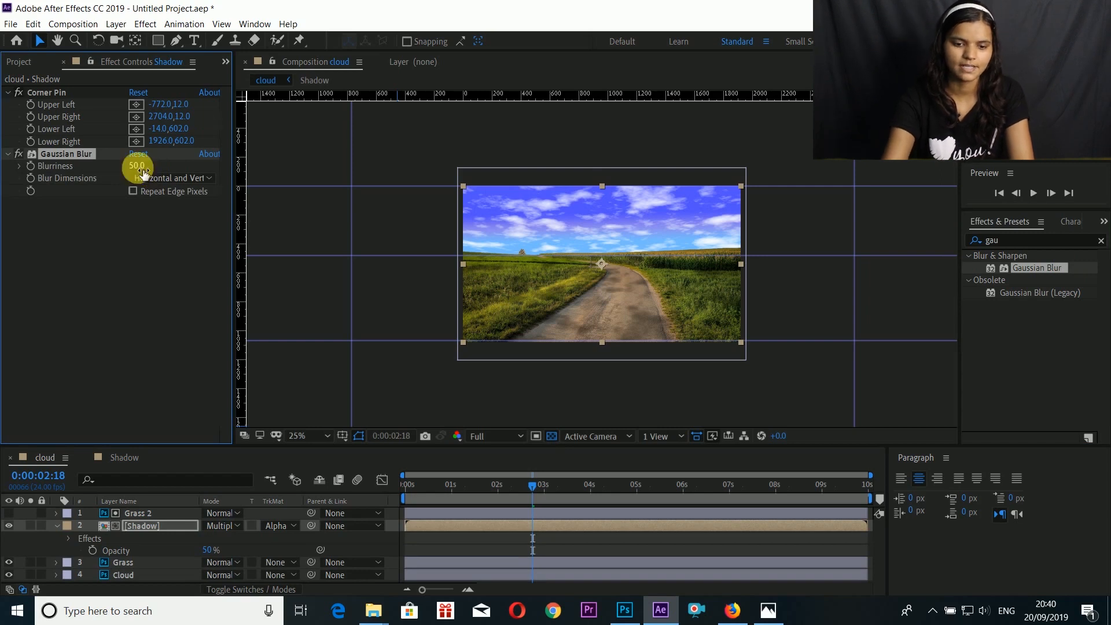
Inspect the softened shadows on the road and play the cloud composition from its first frame.
click(295, 372)
scroll(546, 321, up, 4)
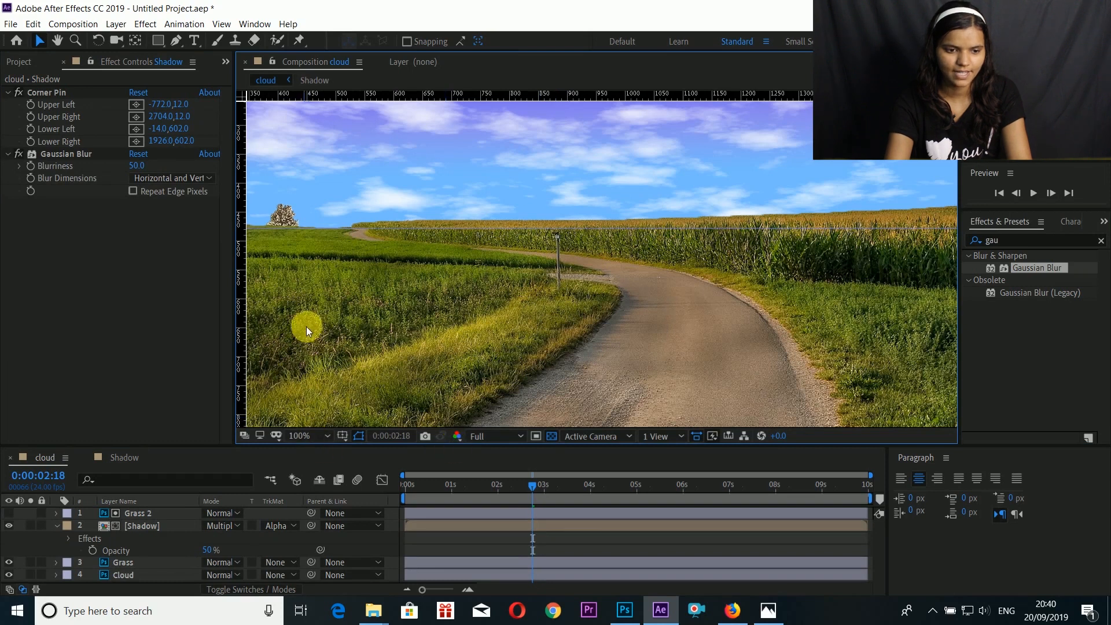
scroll(311, 334, down, 2)
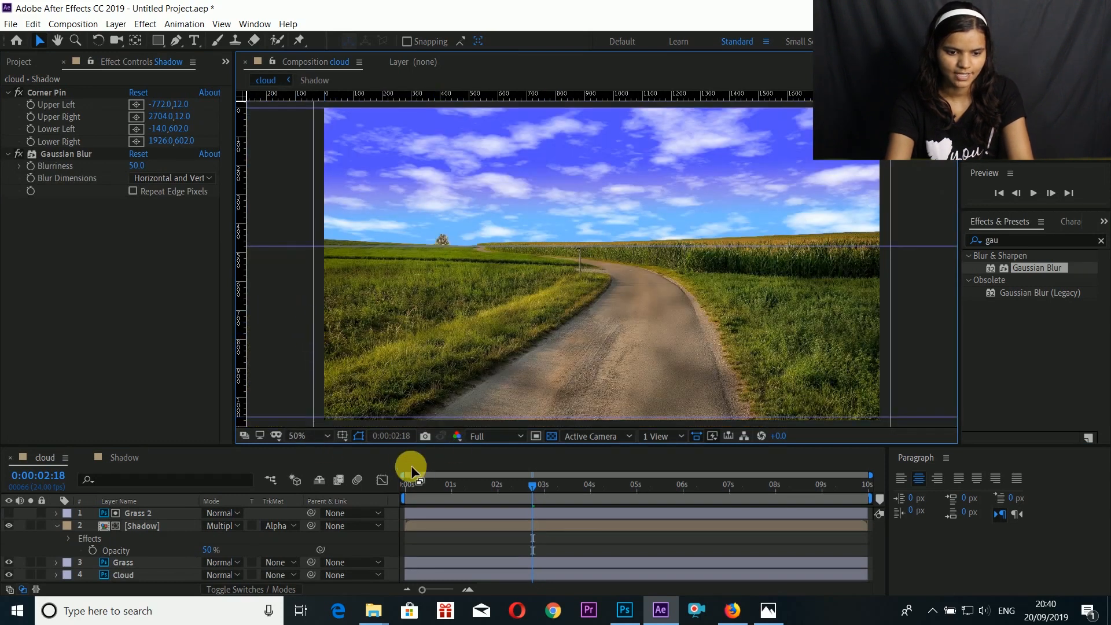
drag(410, 483, 348, 484)
click(291, 378)
key(space)
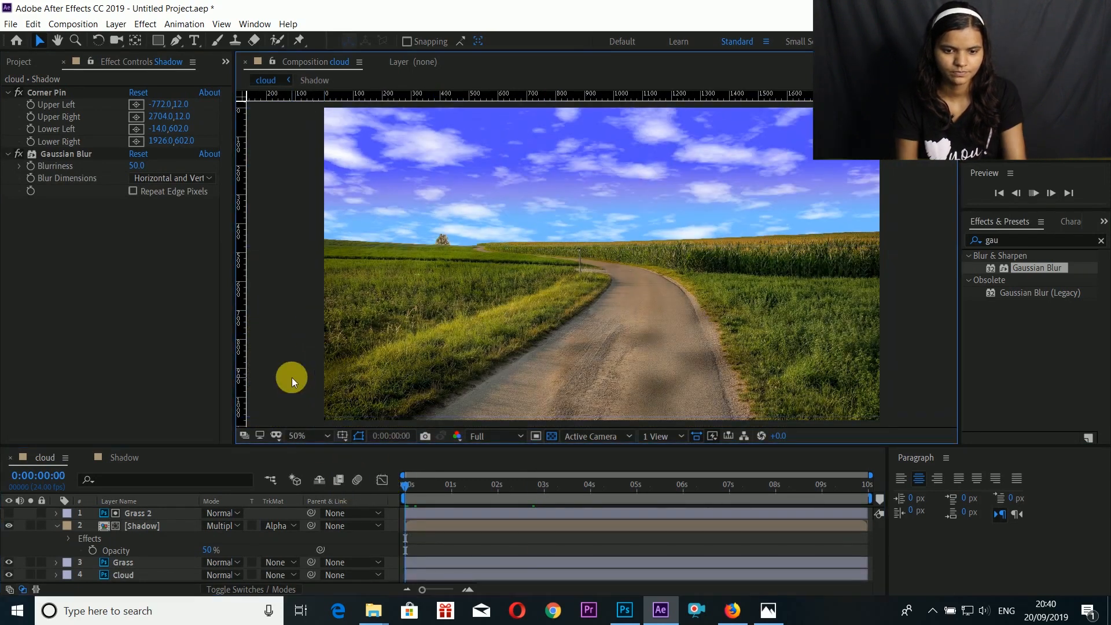